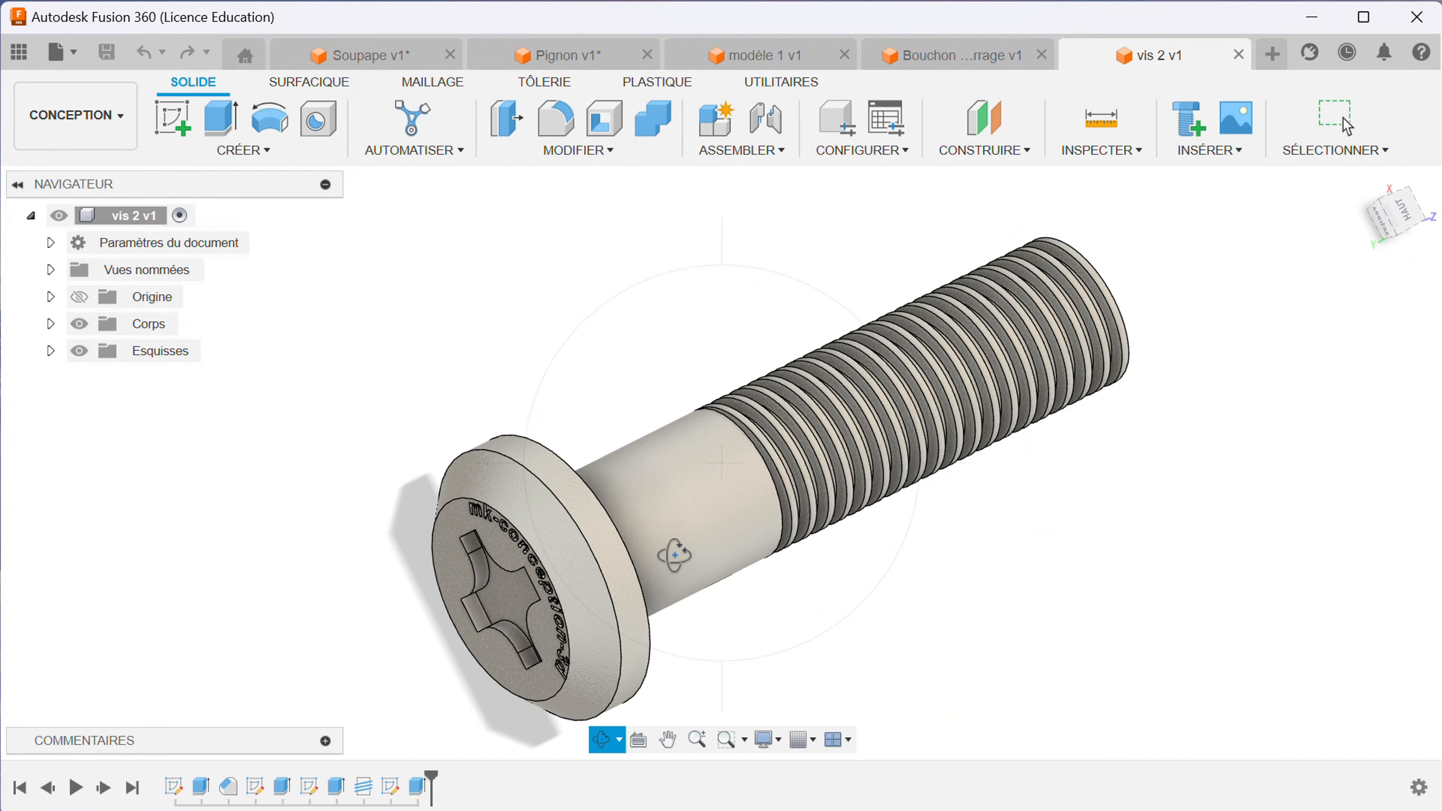
pyautogui.moveTo(754, 609); pyautogui.dragTo(885, 628)
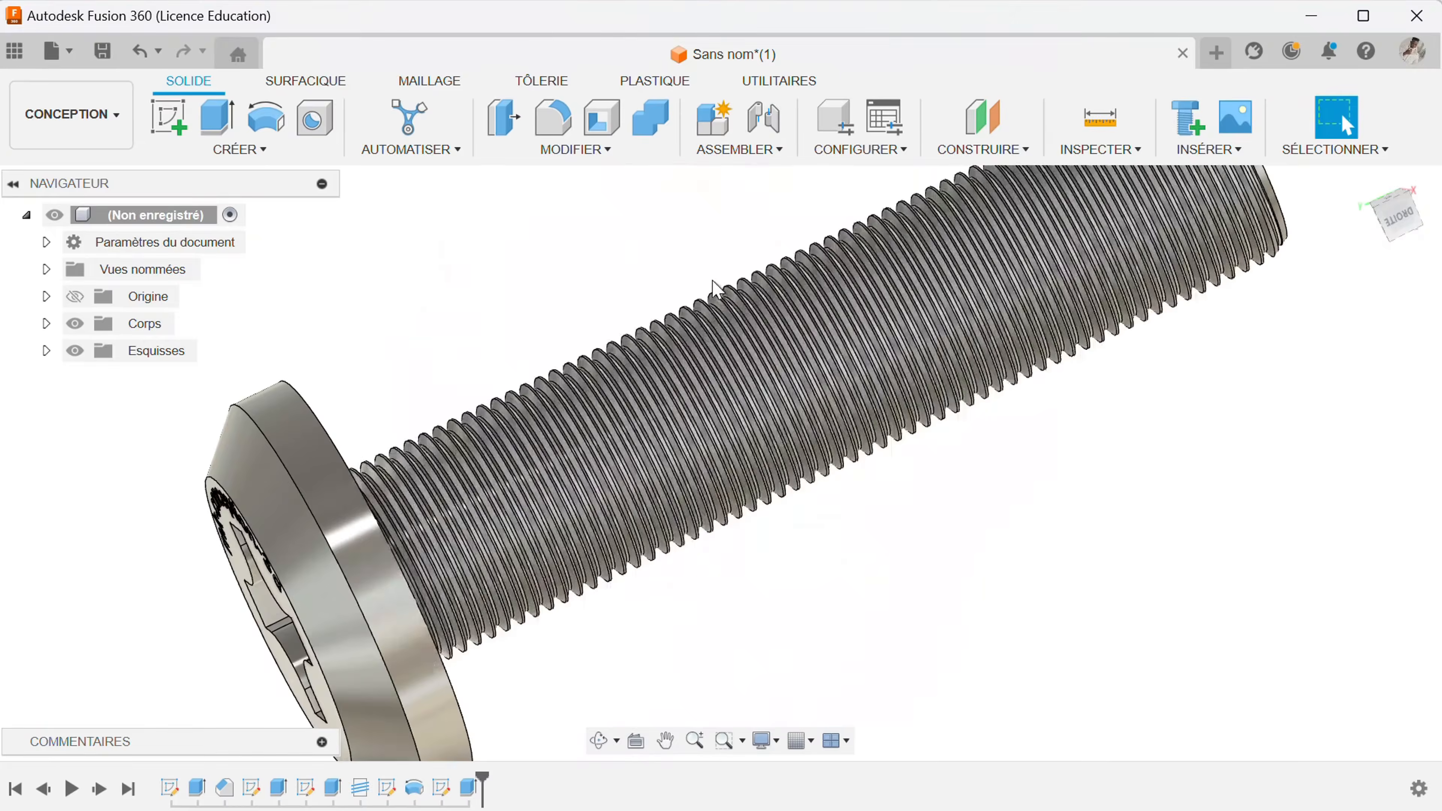
# In a new design, sketch a circle of 80 mm diameter centred on the origin of the front plane and finish the sketch
pyautogui.click(1218, 55)
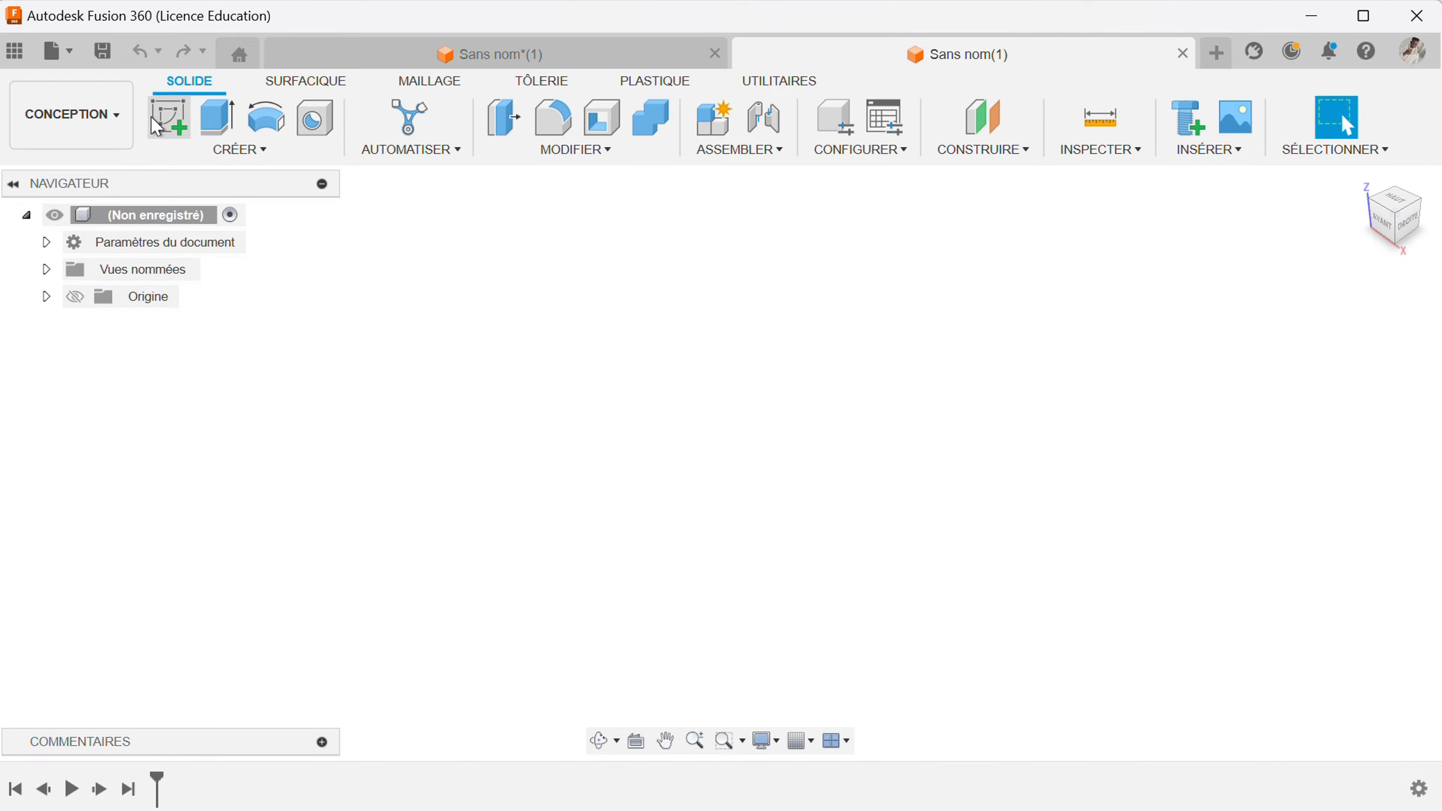
pyautogui.click(168, 119)
pyautogui.click(738, 464)
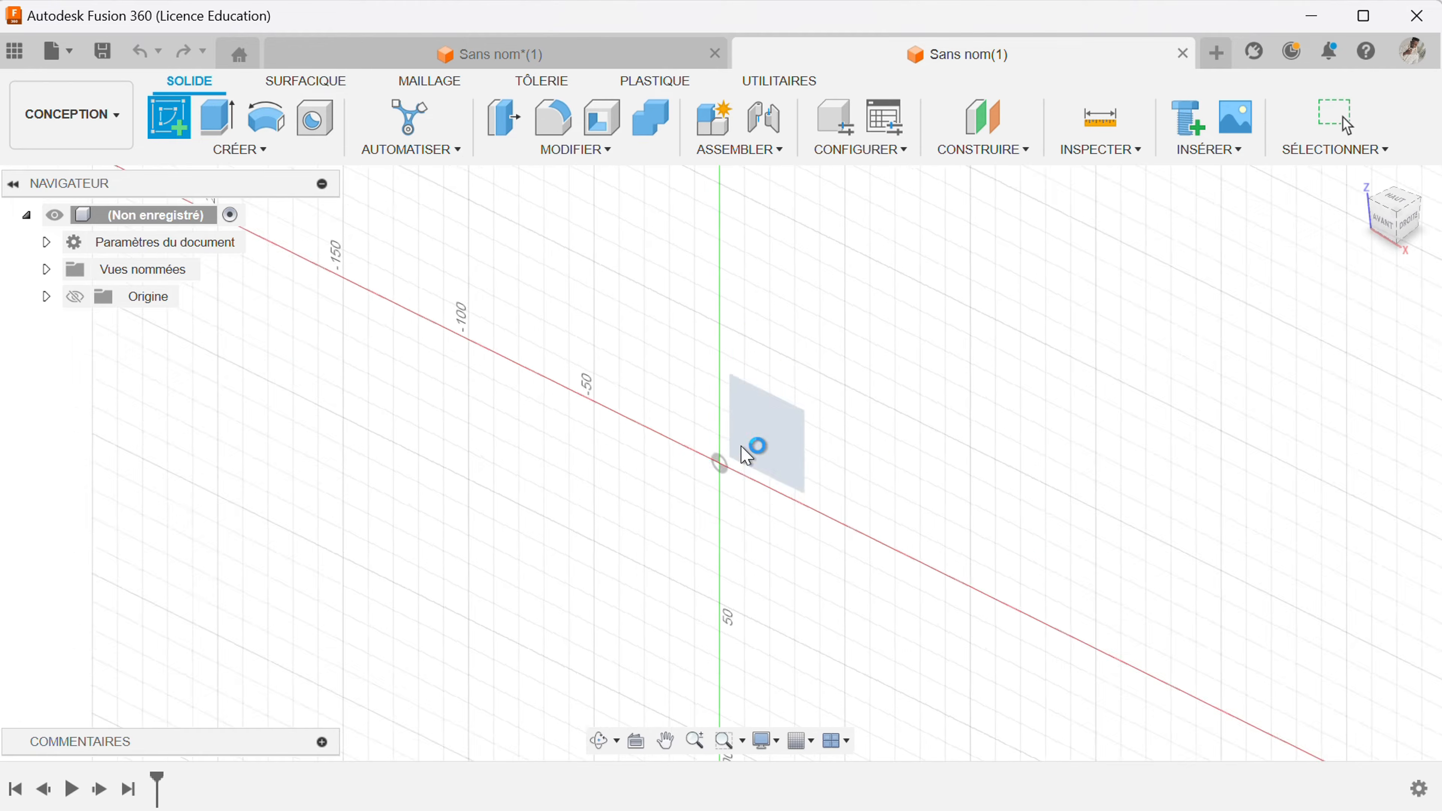
pyautogui.click(266, 117)
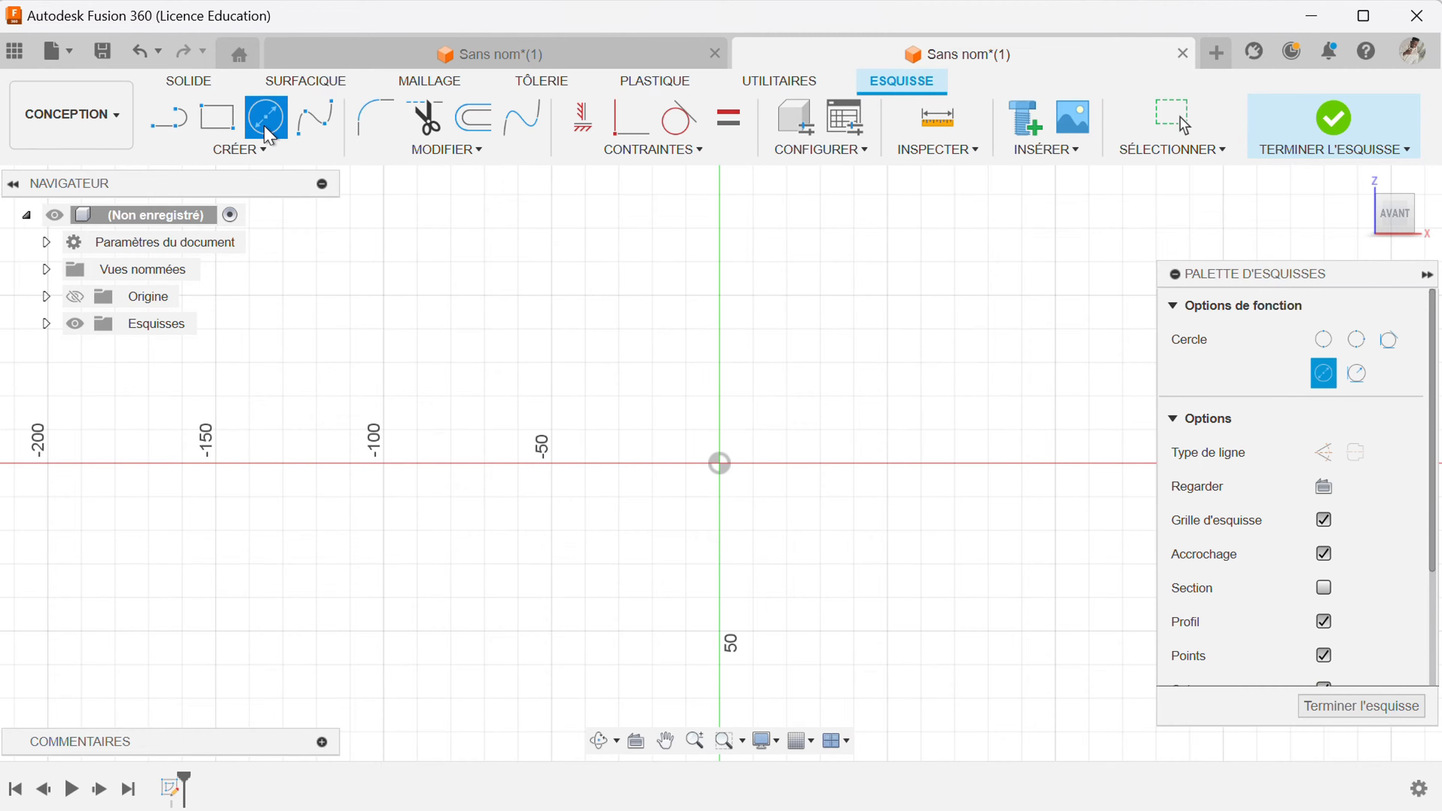
pyautogui.click(719, 465)
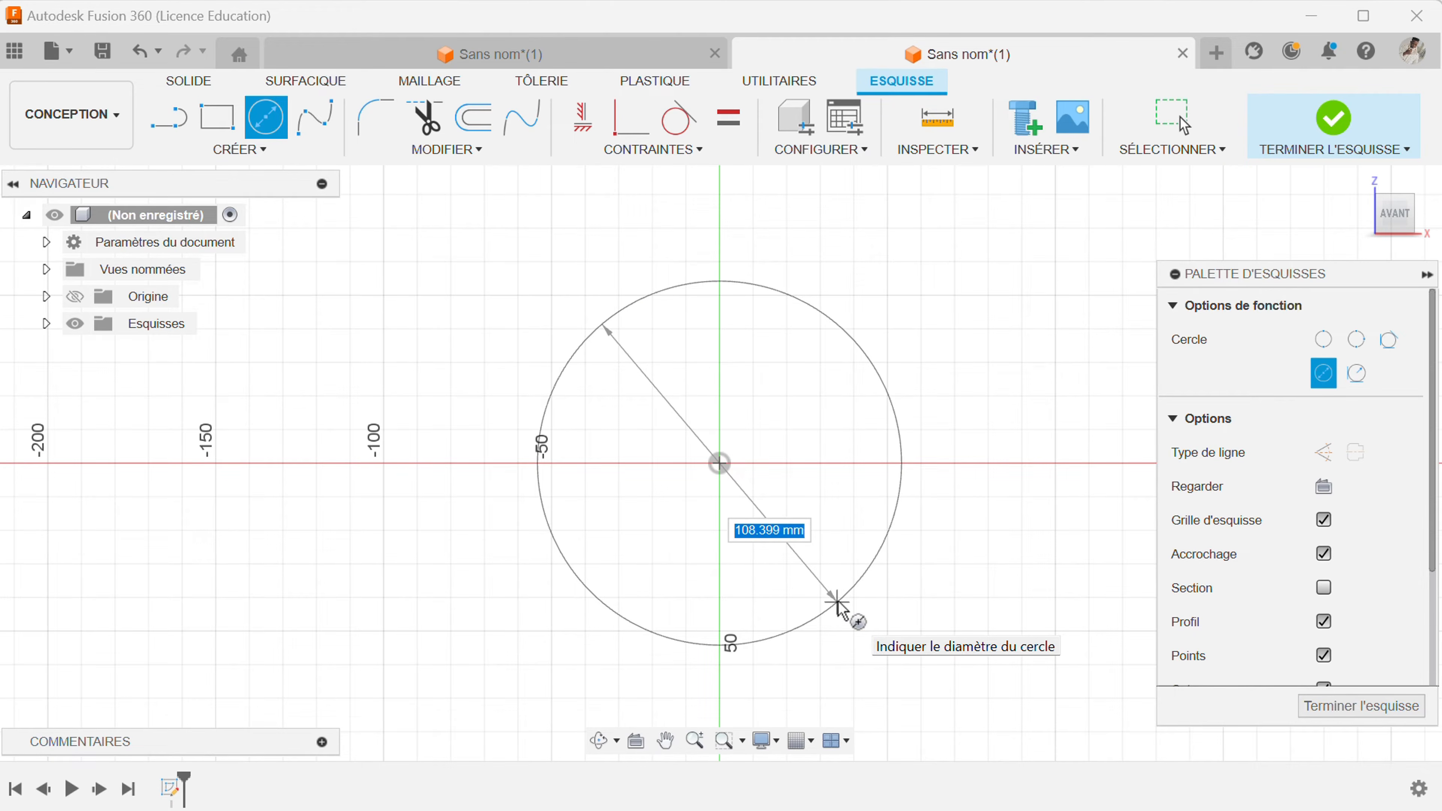
pyautogui.write('80')
pyautogui.press('Tab')
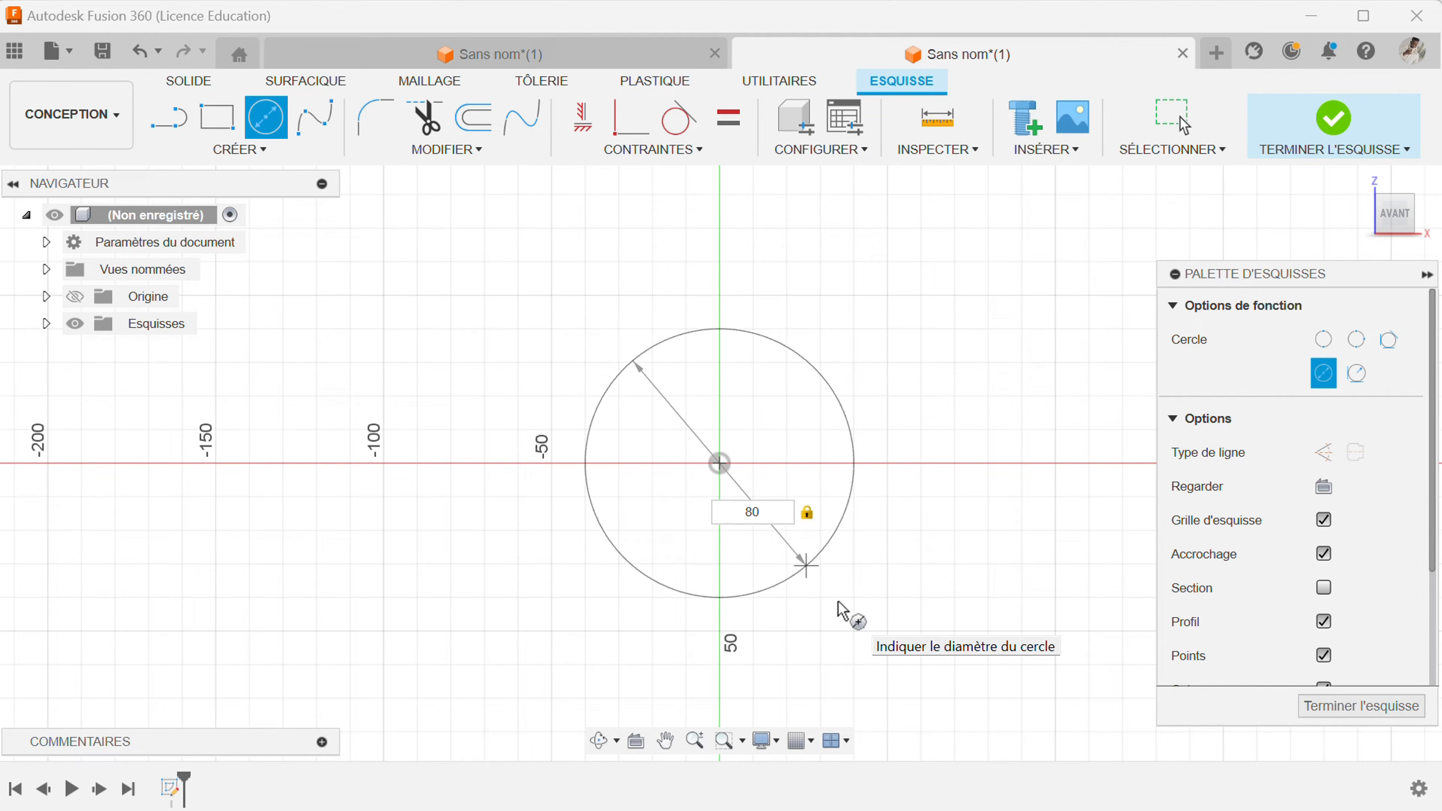
pyautogui.press('Return')
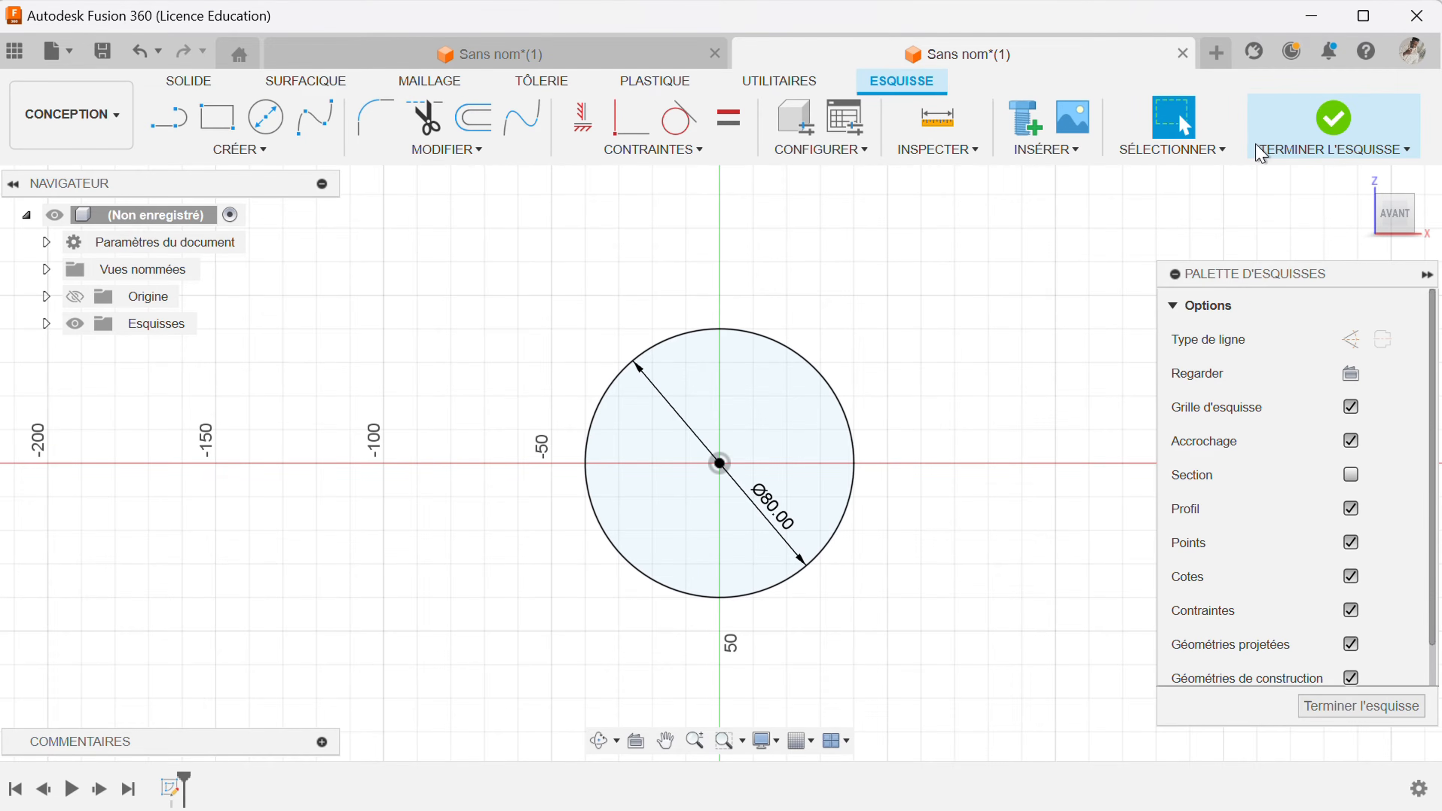
pyautogui.click(1334, 119)
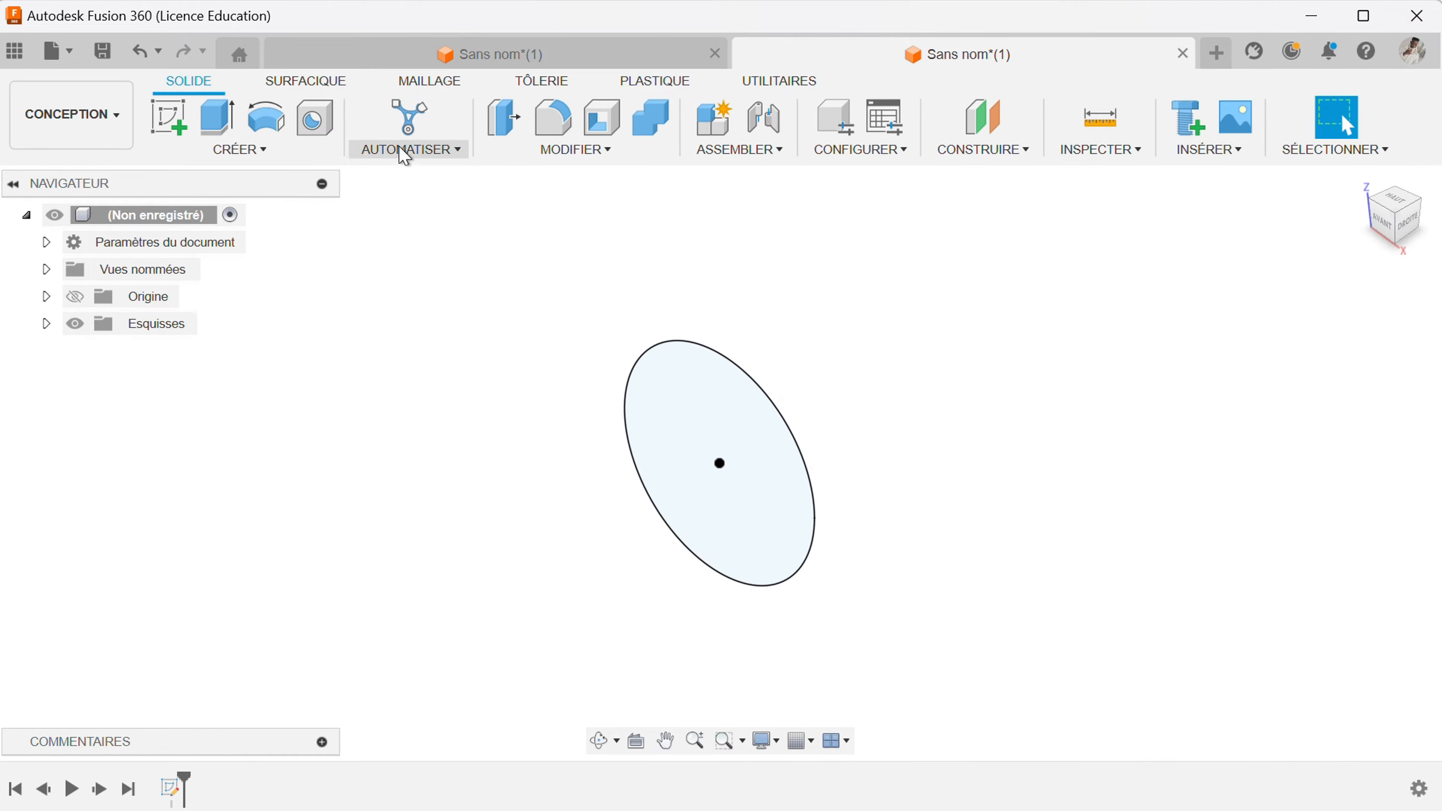
# Extrude the circle profile 20 mm to one side as a new body
pyautogui.click(217, 132)
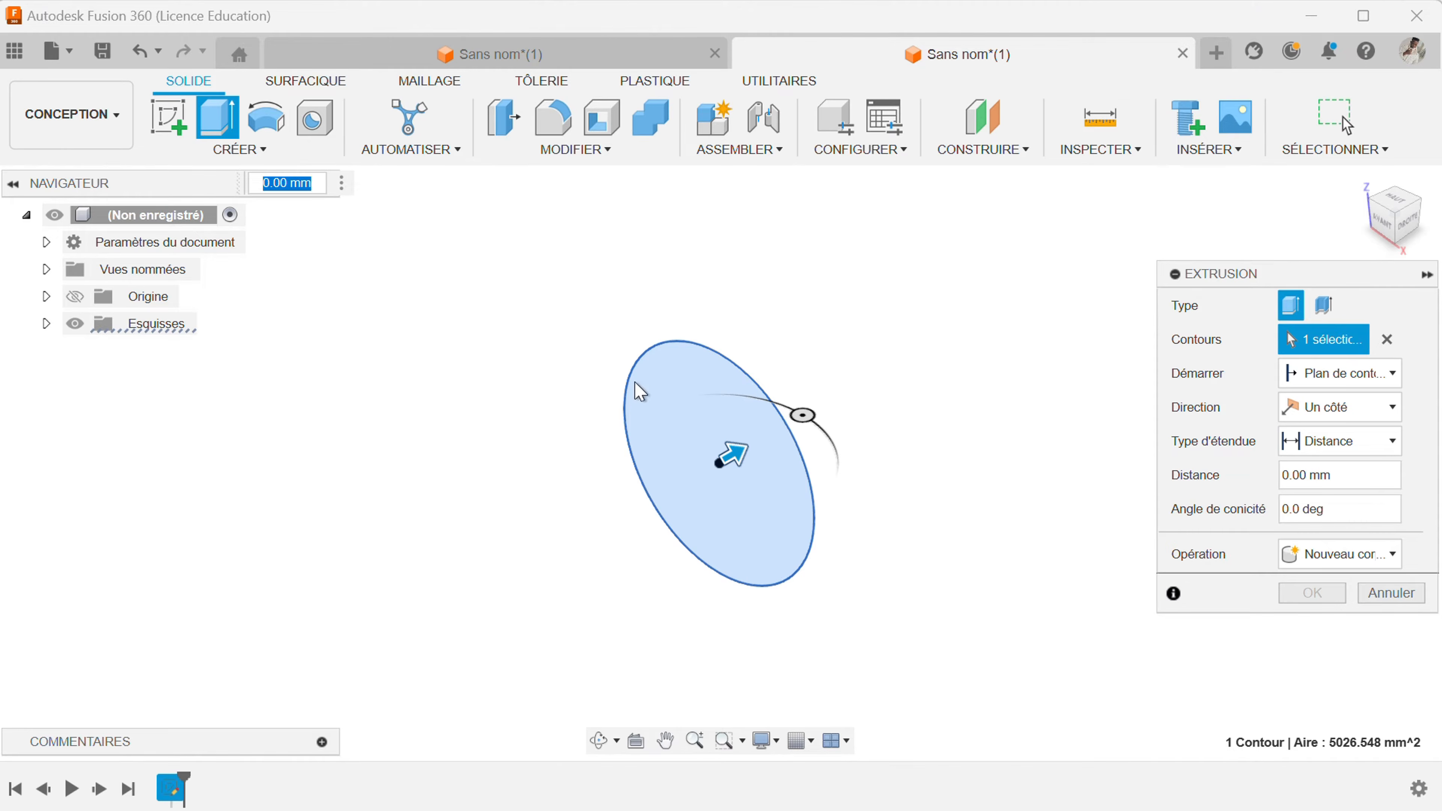
pyautogui.moveTo(734, 455); pyautogui.dragTo(768, 449)
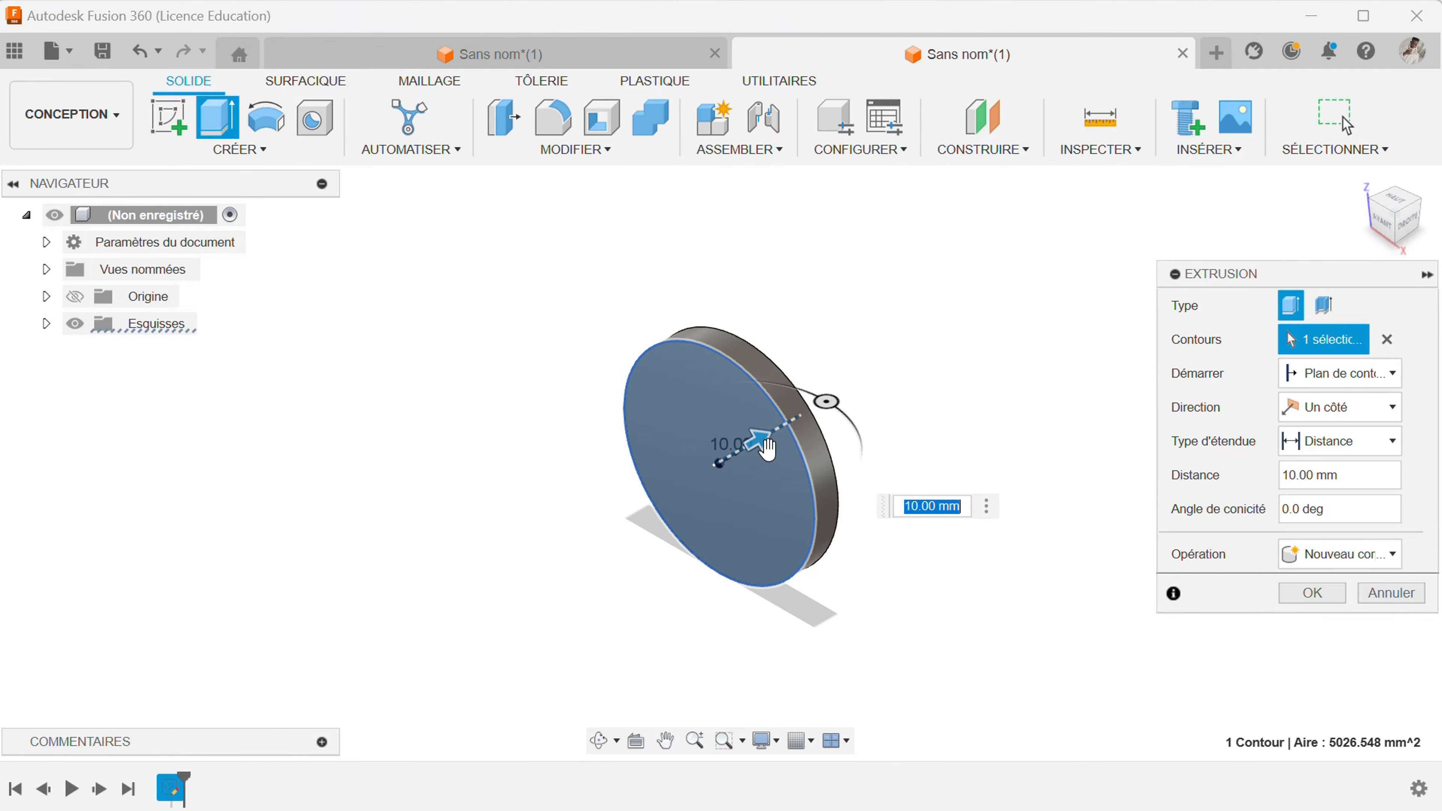
pyautogui.write('20')
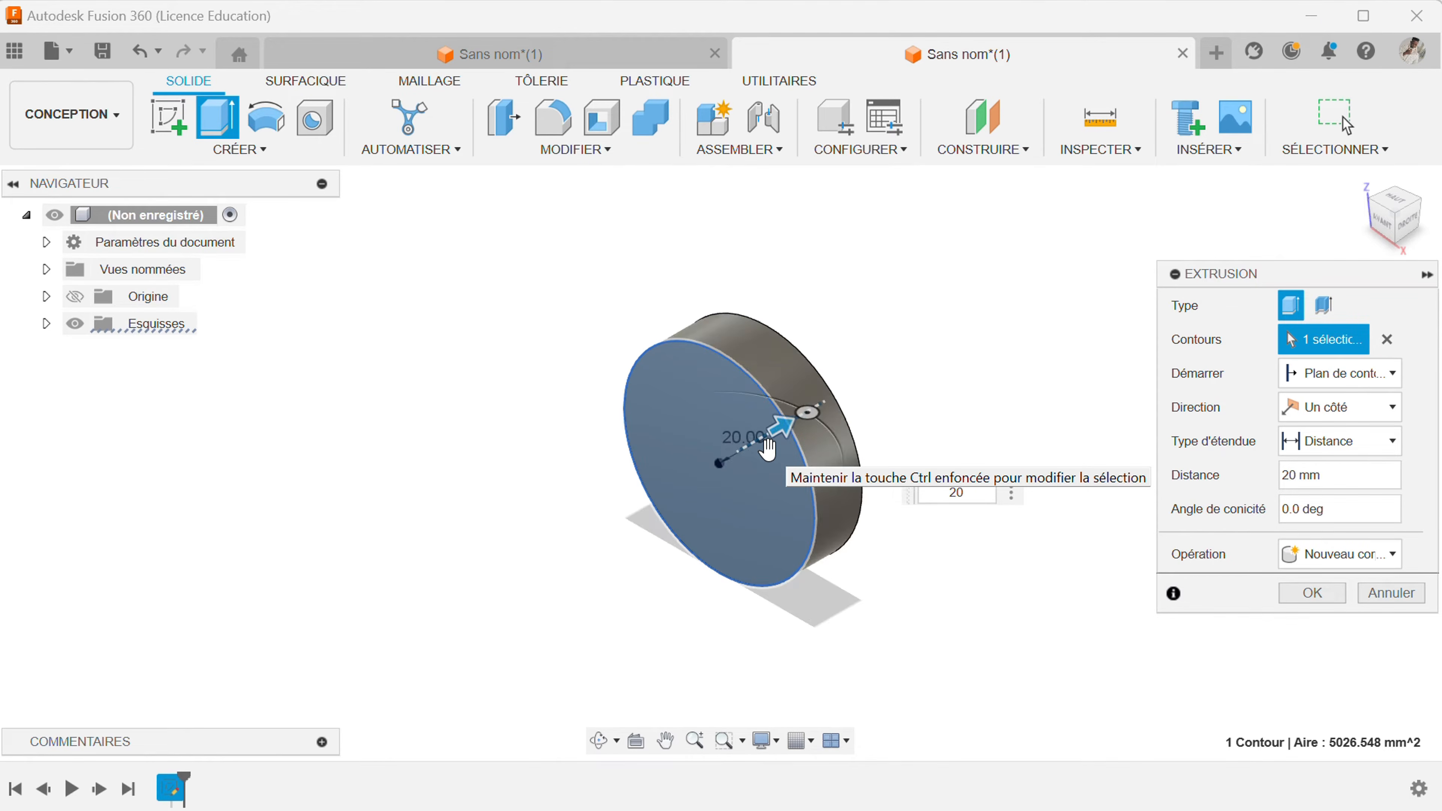
pyautogui.press('Return')
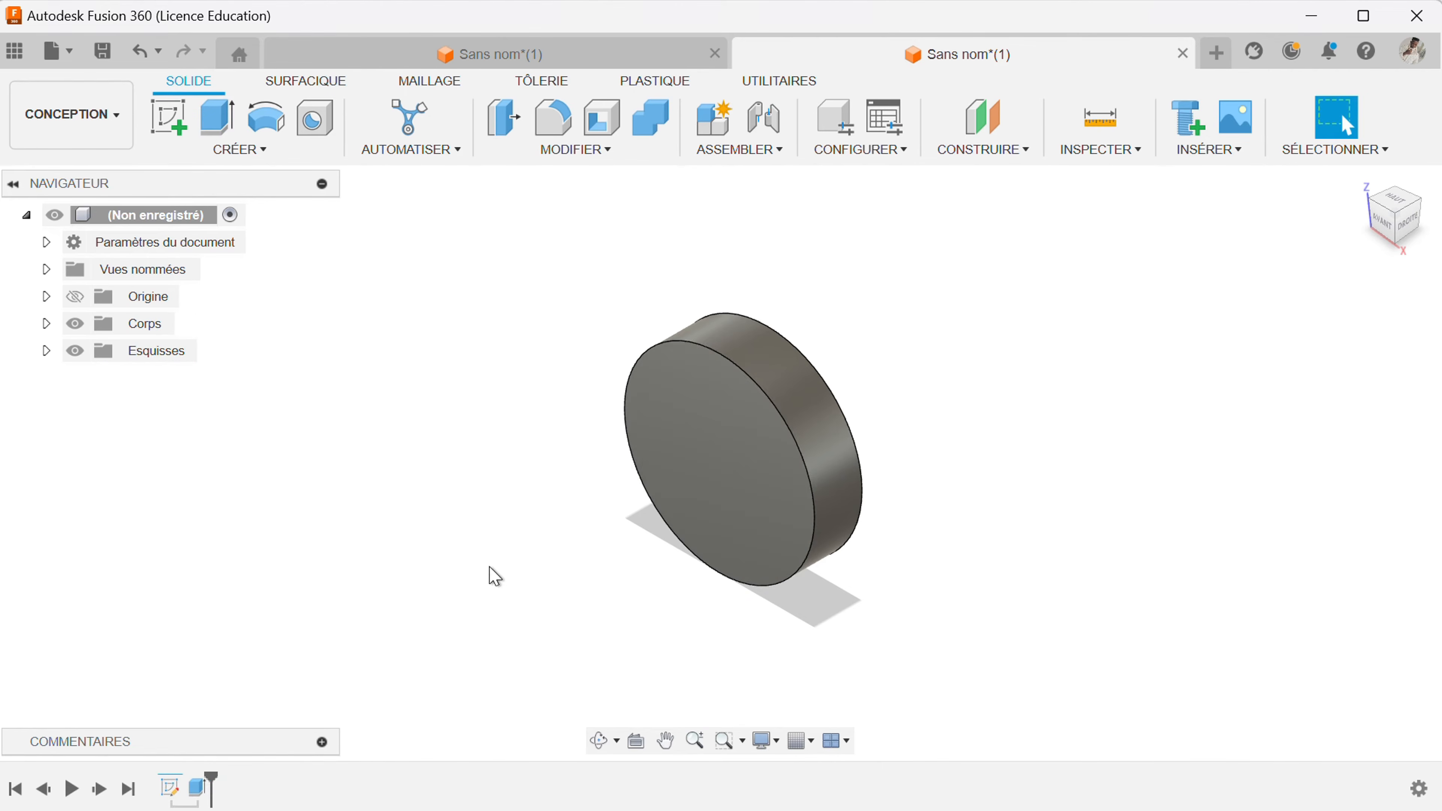
# Chamfer the circular edge of the disc's back face with an equal distance of 10 mm
pyautogui.keyDown('shift'); pyautogui.moveTo(492, 577); pyautogui.dragTo(376, 560, button='middle'); pyautogui.keyUp('shift')
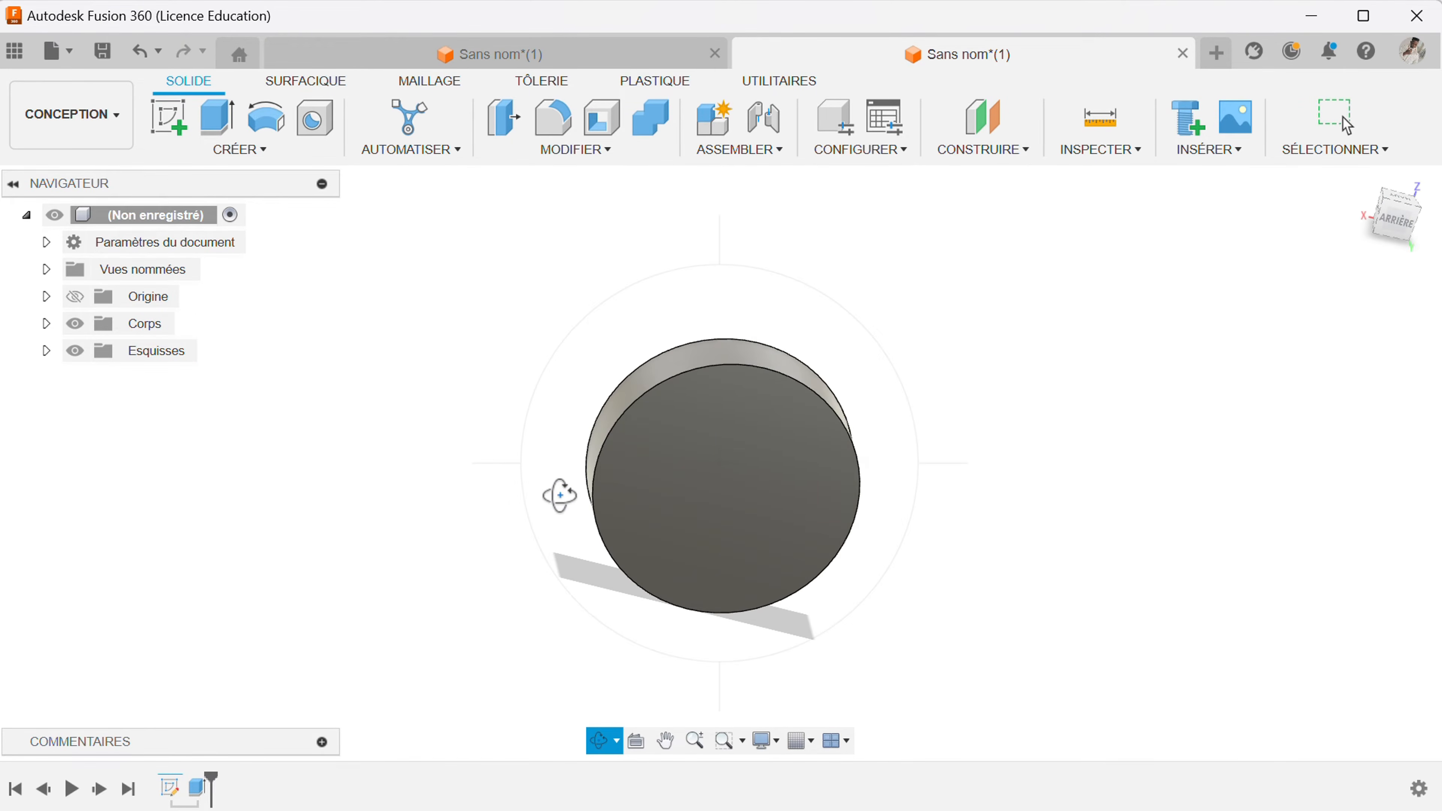
pyautogui.keyDown('shift'); pyautogui.moveTo(560, 492); pyautogui.dragTo(482, 447, button='middle'); pyautogui.keyUp('shift')
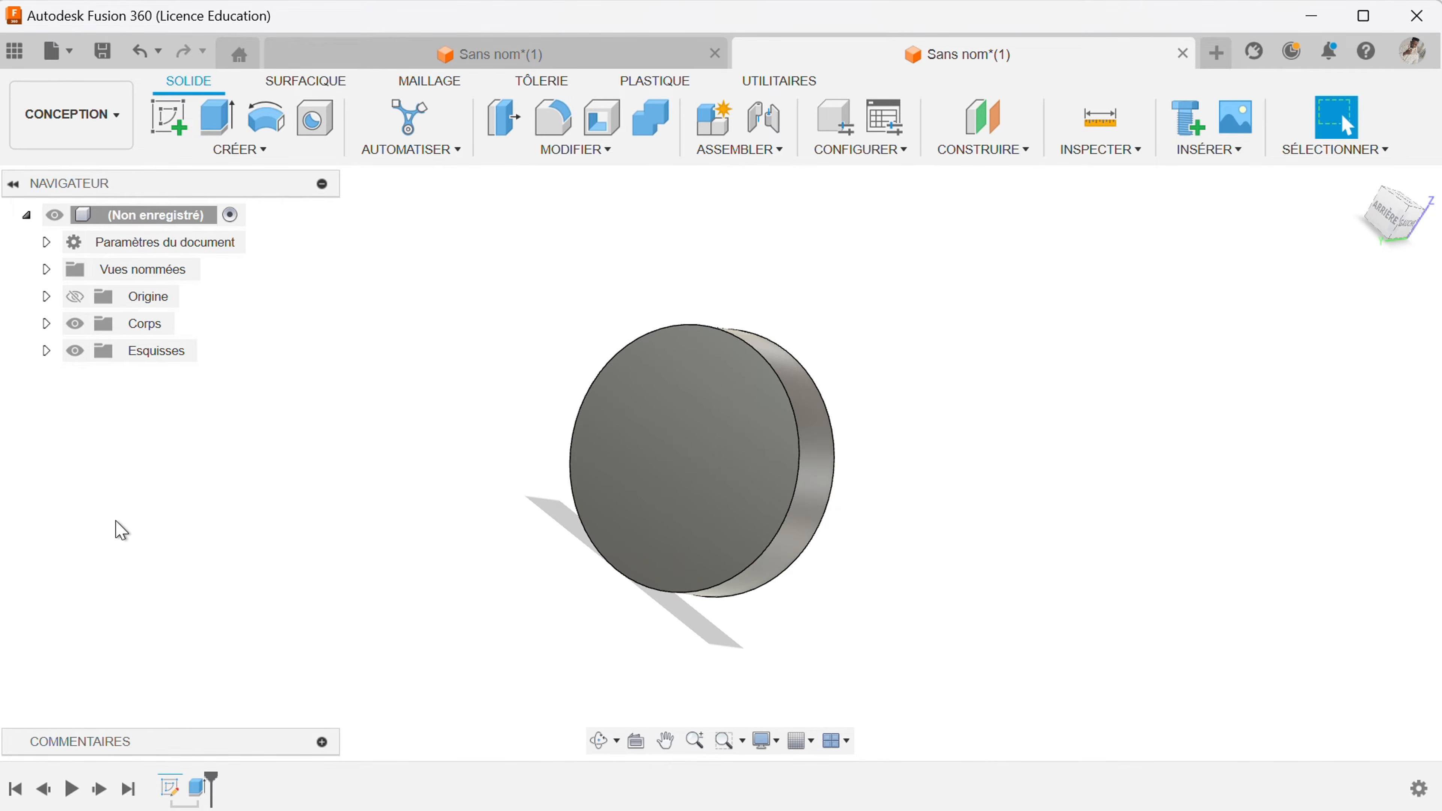
pyautogui.click(555, 159)
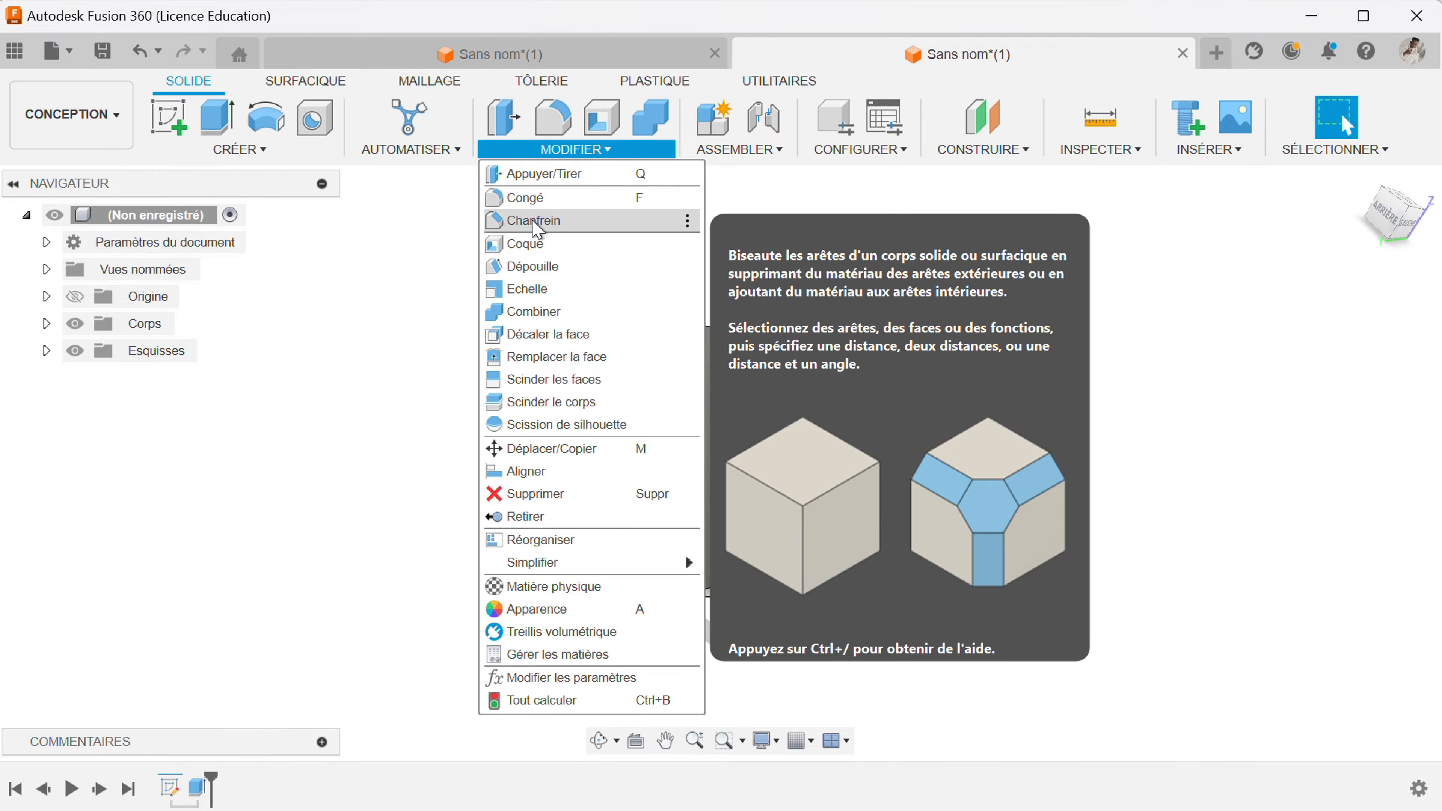
pyautogui.click(538, 226)
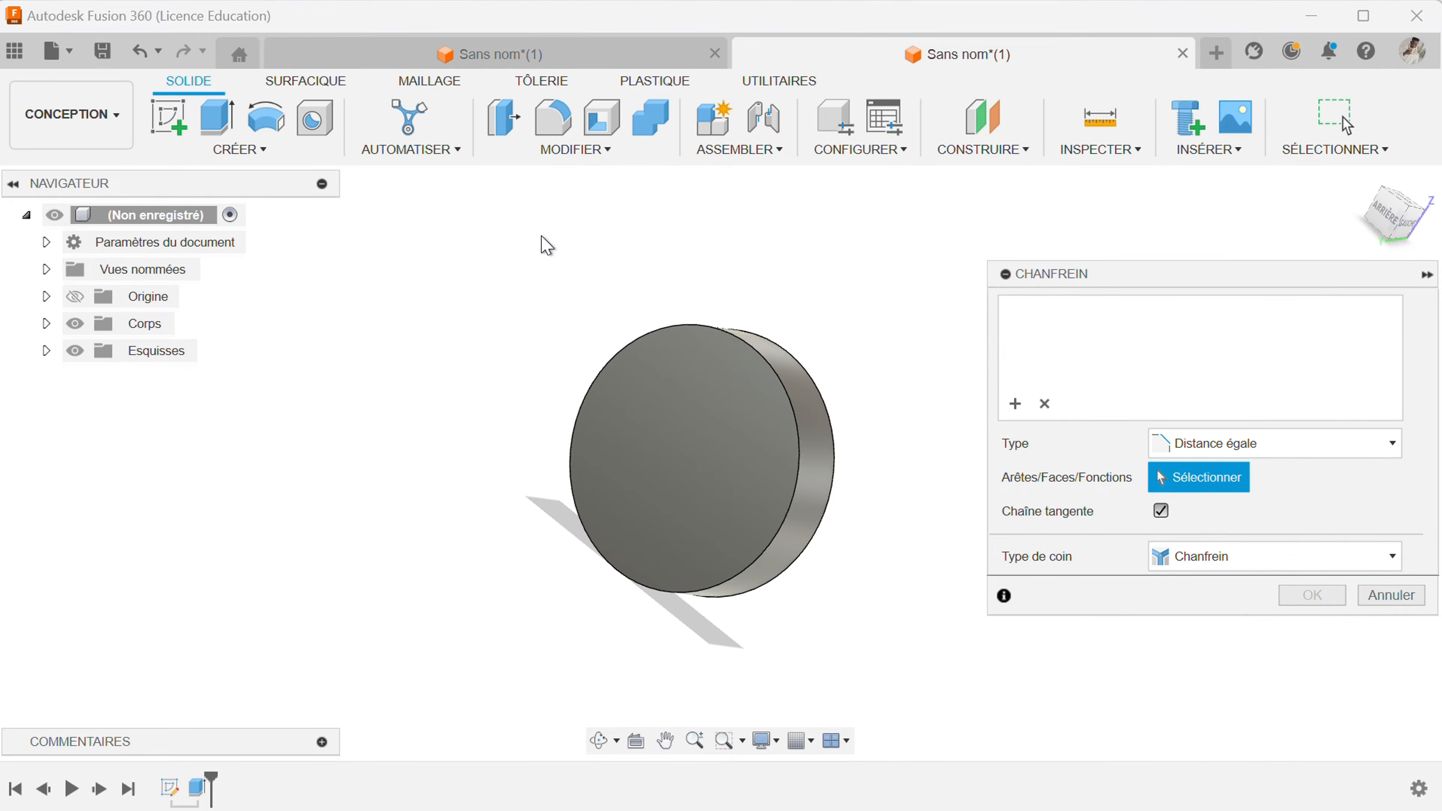
pyautogui.click(708, 329)
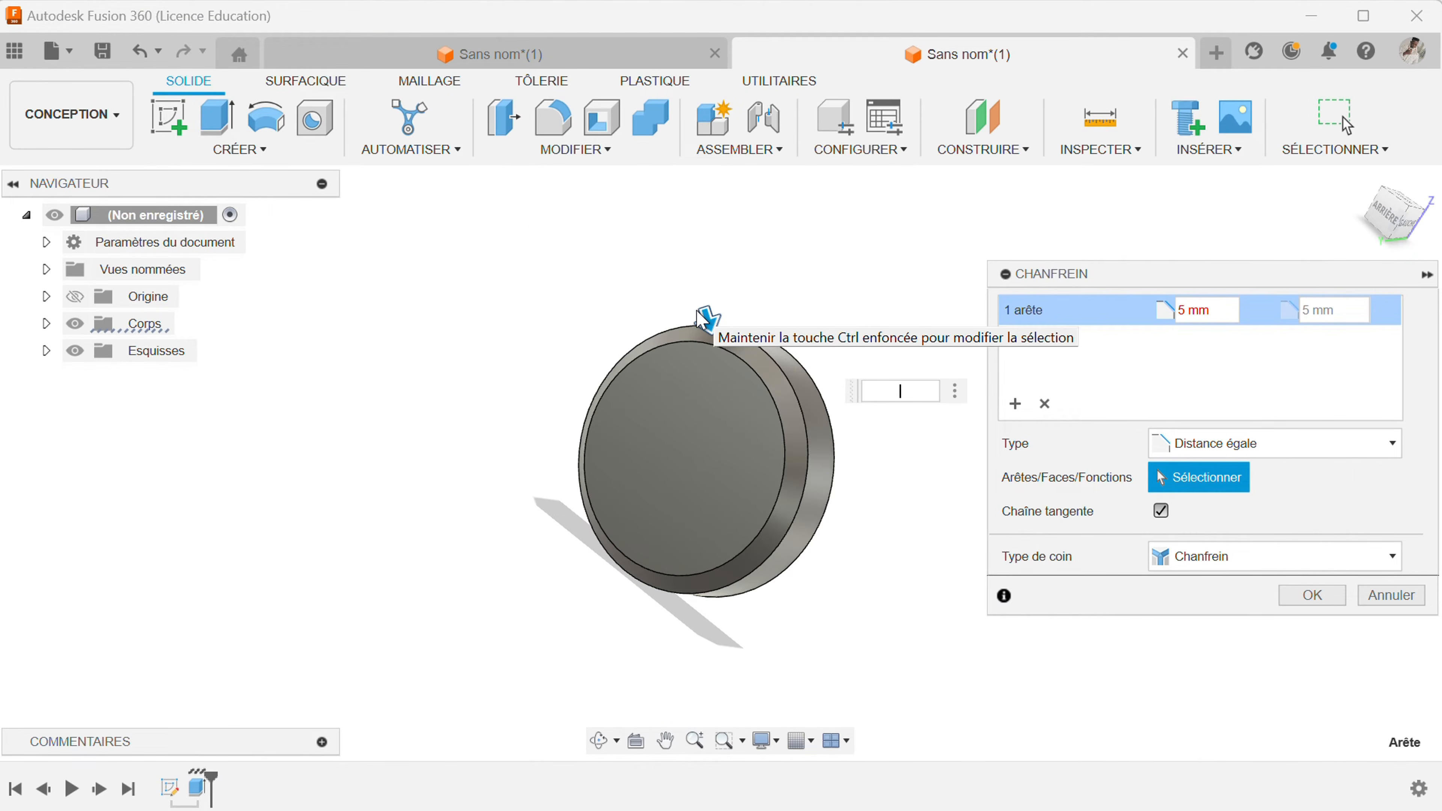
pyautogui.write('10')
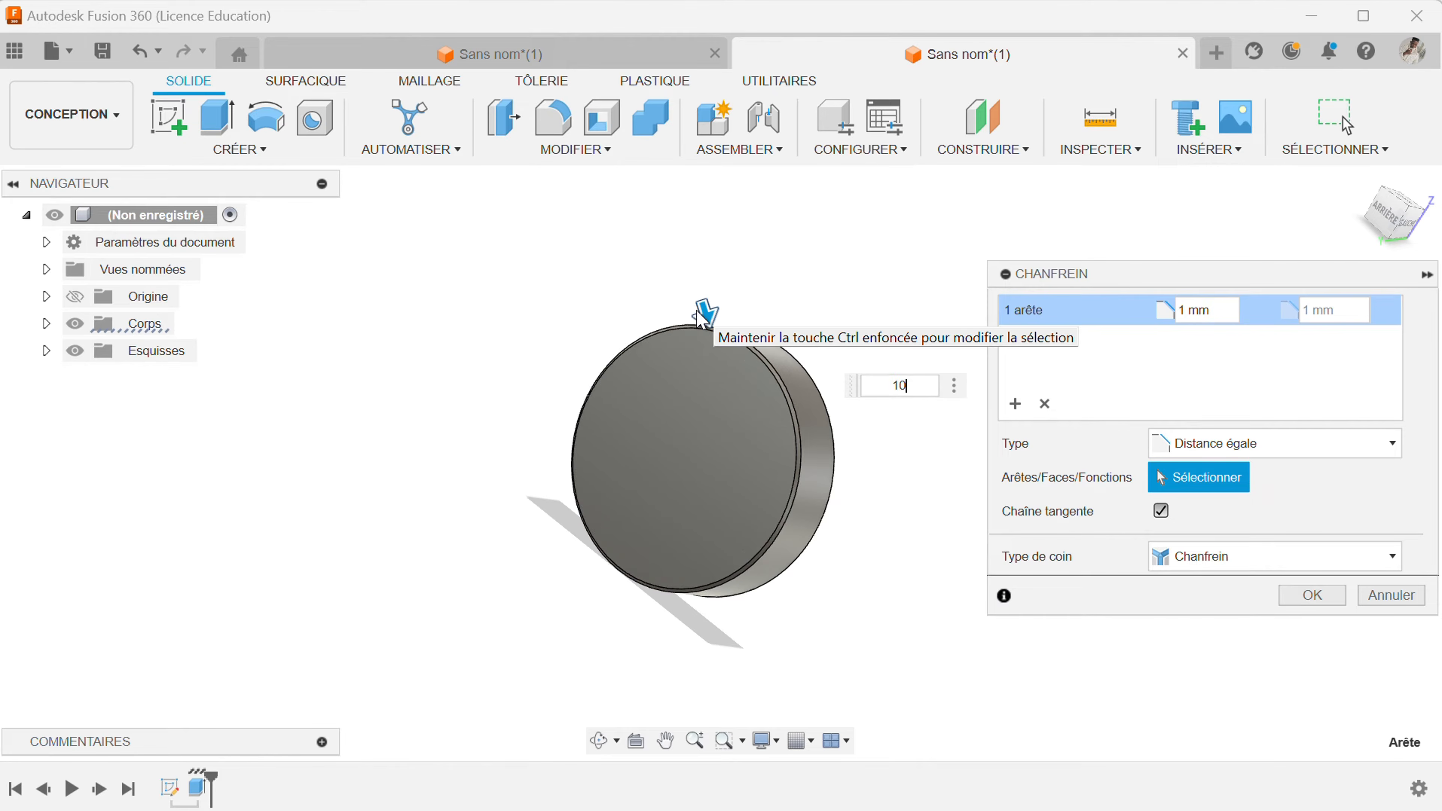
pyautogui.press('Return')
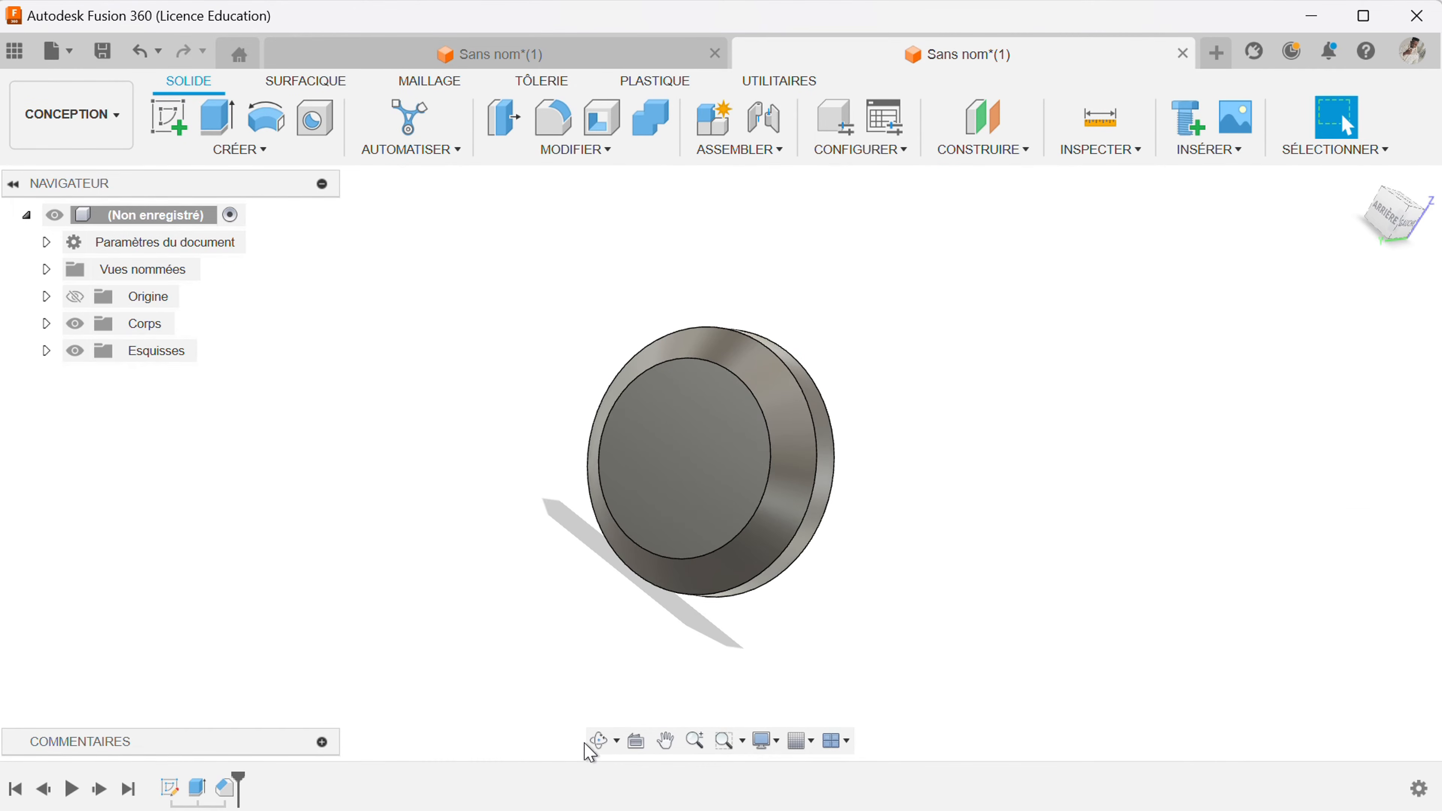
# Start a new sketch on the flat circular face inside the chamfer
pyautogui.click(600, 740)
pyautogui.moveTo(669, 547); pyautogui.dragTo(853, 550)
pyautogui.press('Escape')
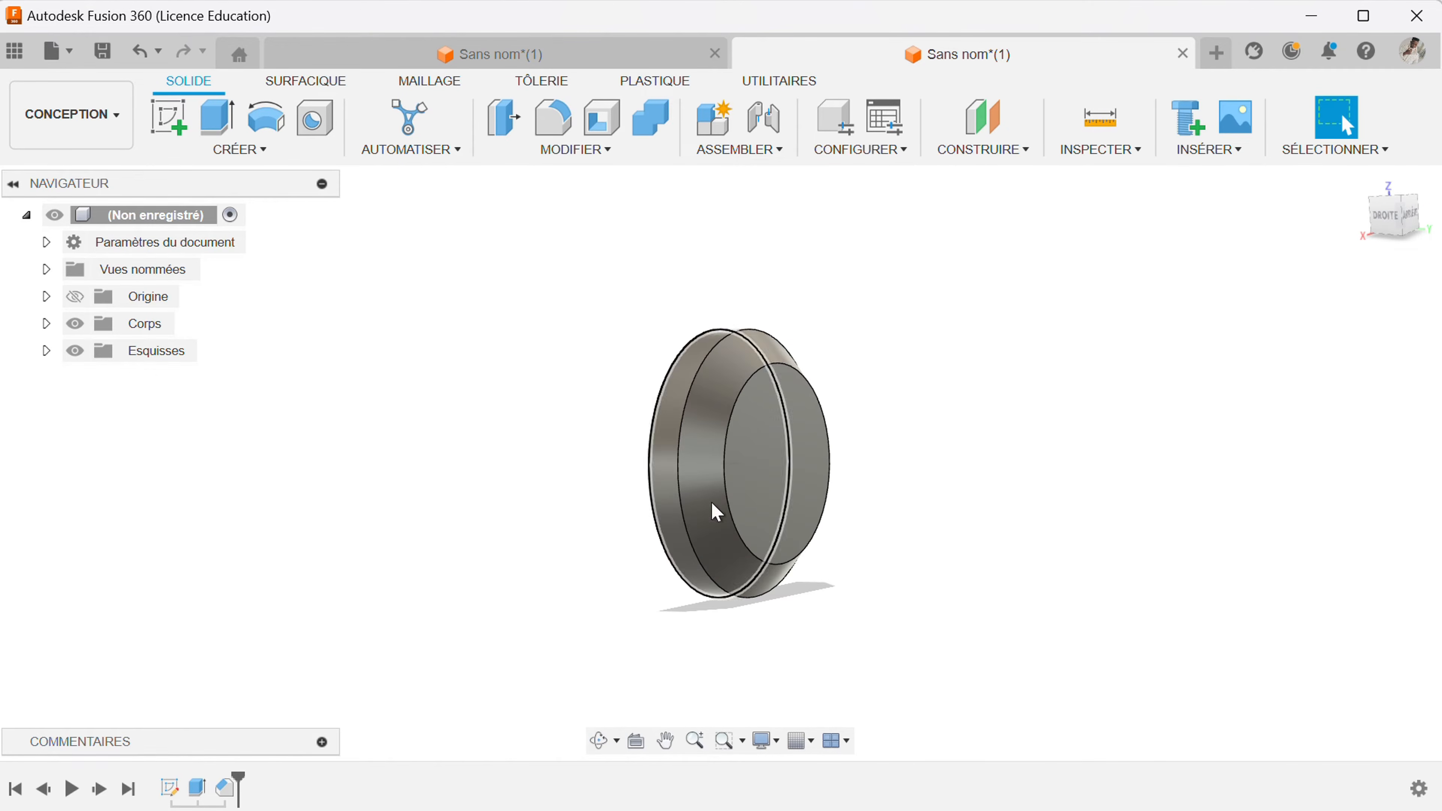
pyautogui.click(761, 497)
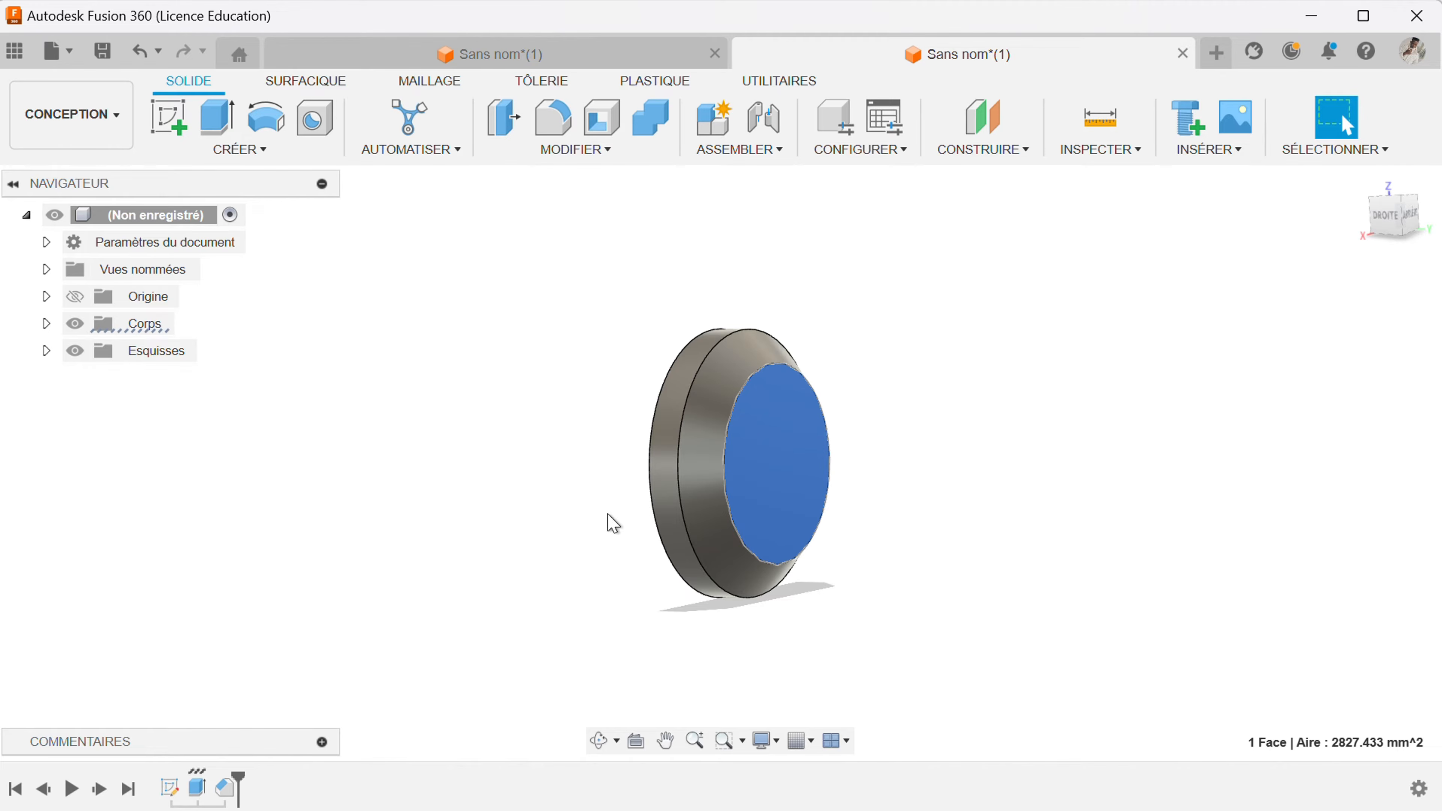
pyautogui.click(169, 126)
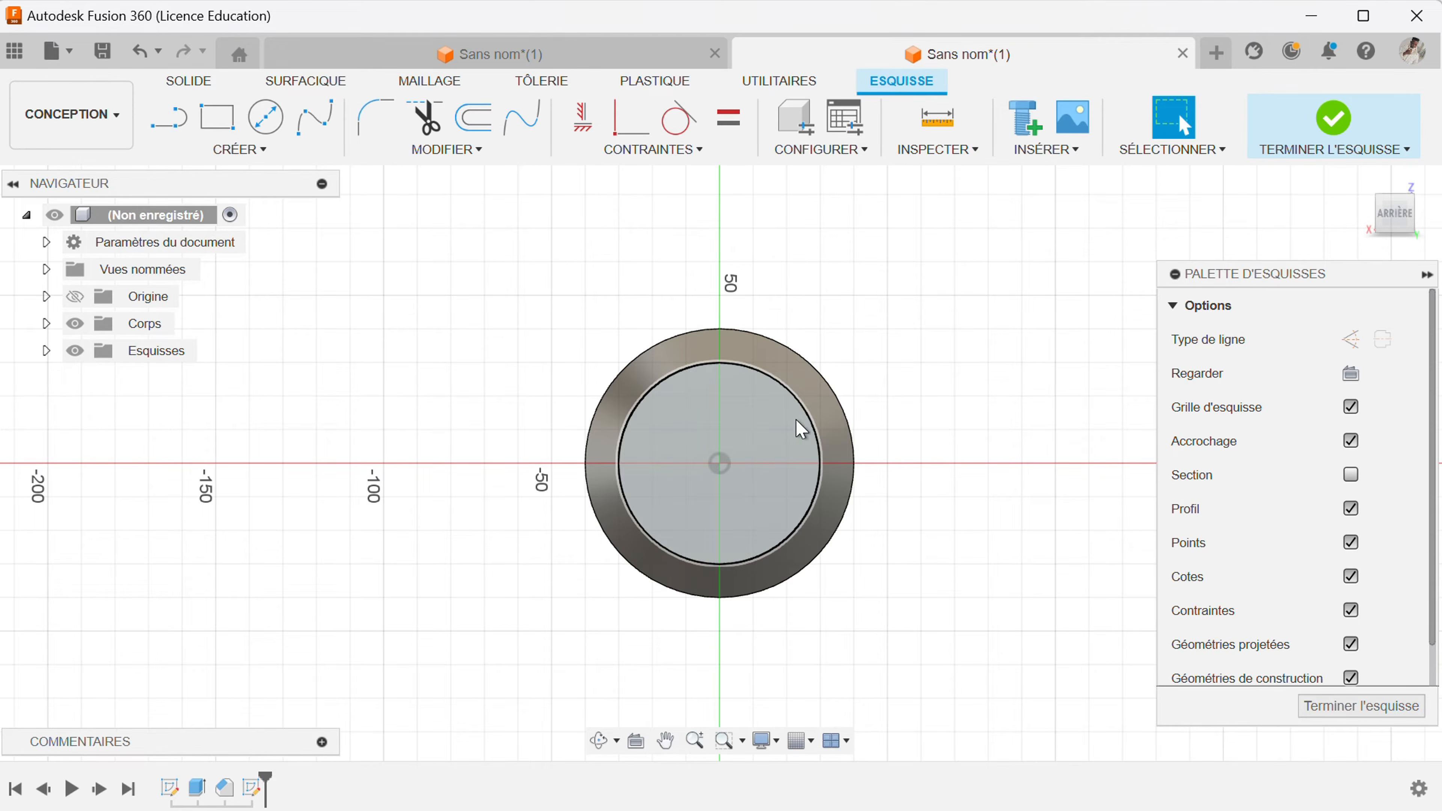
# Draw a centre rectangle at the origin, 40 mm high and 10 mm wide
pyautogui.click(266, 150)
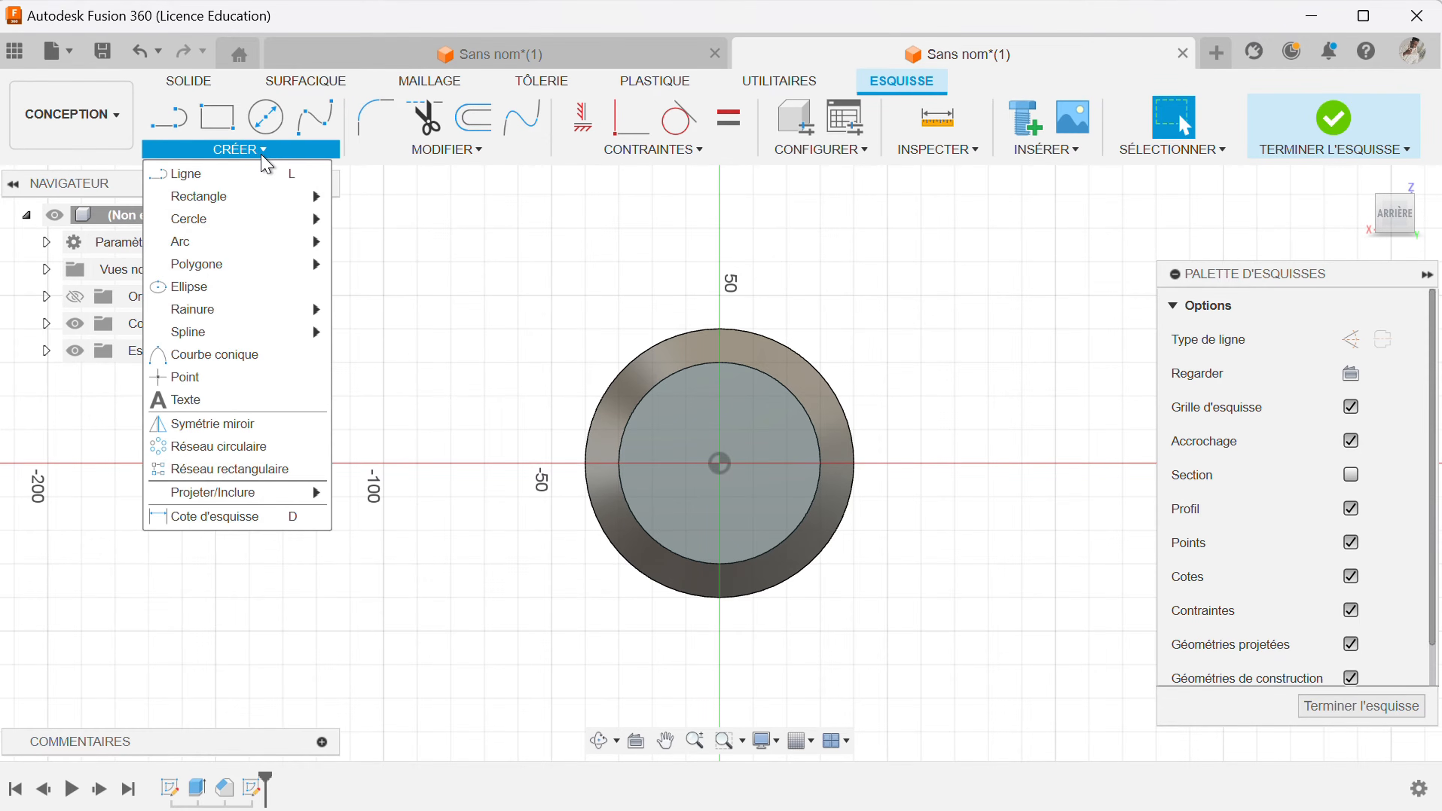
pyautogui.moveTo(301, 198)
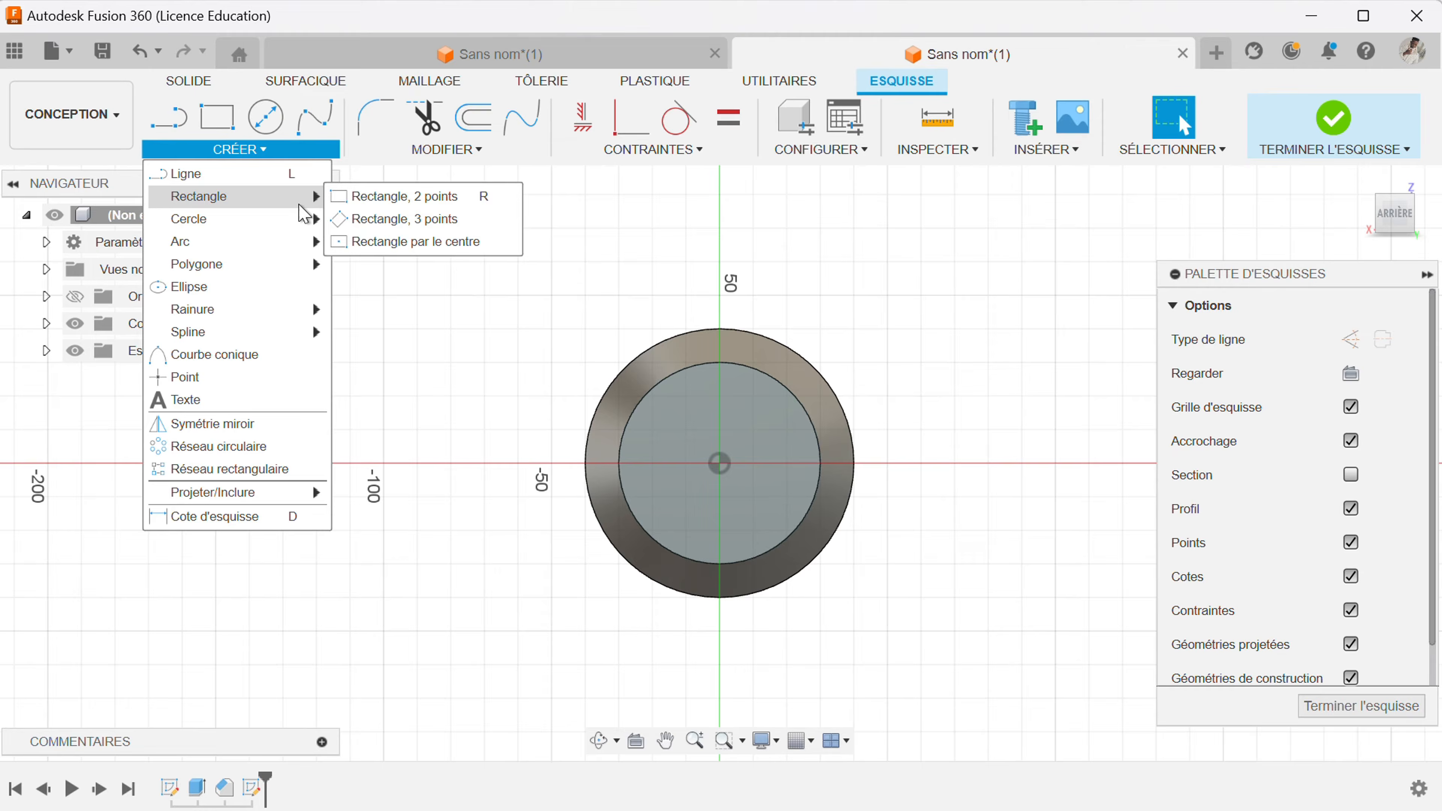
pyautogui.click(383, 241)
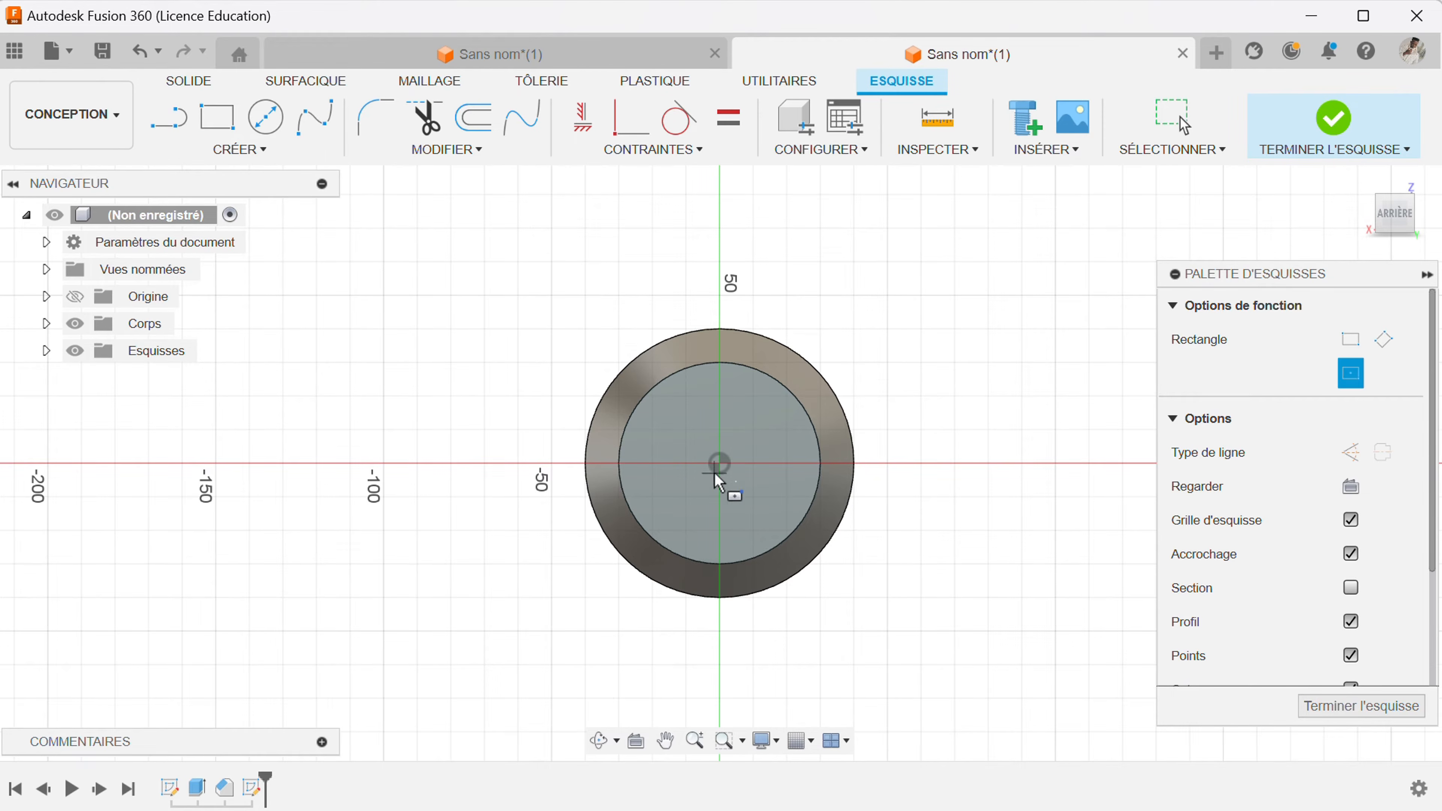
pyautogui.click(717, 460)
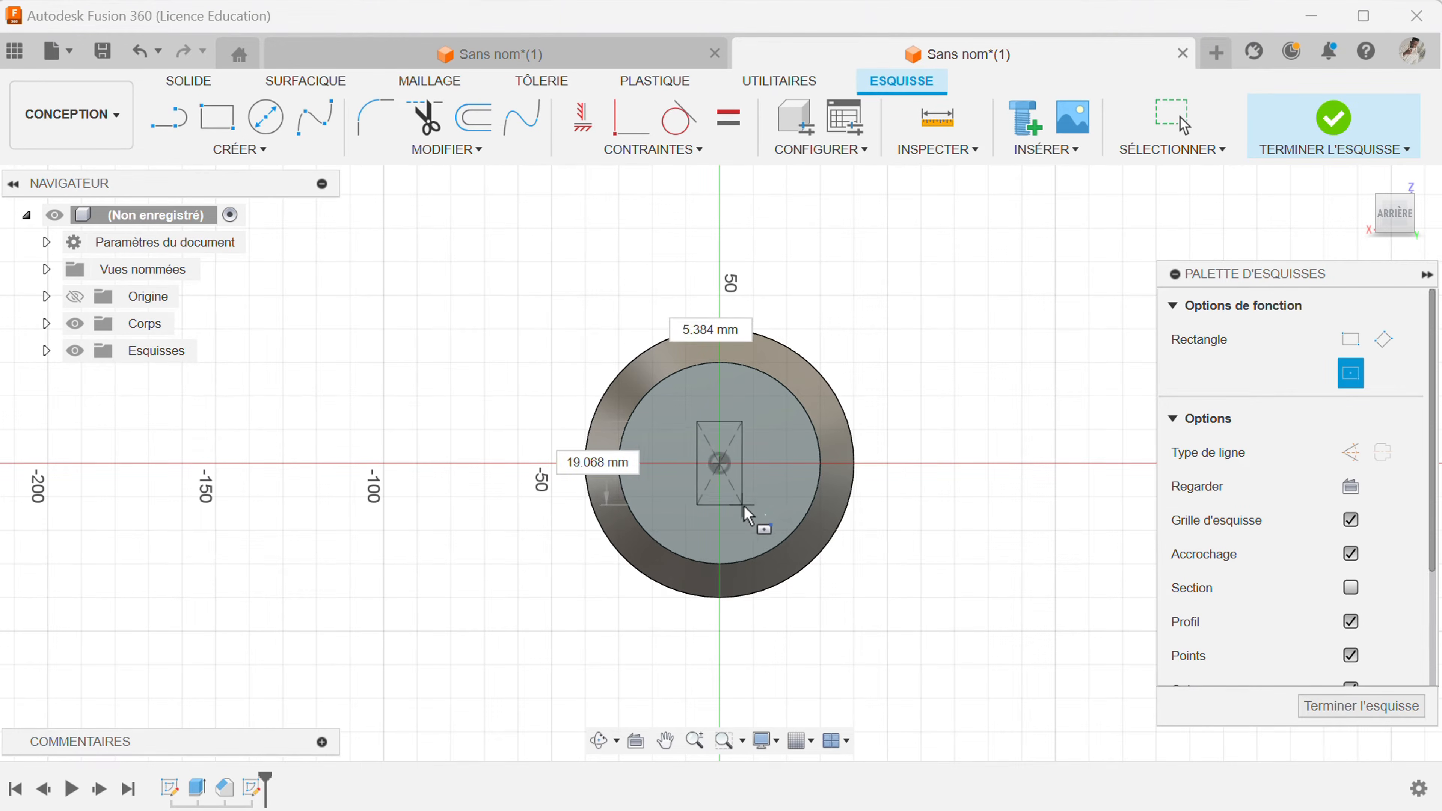
pyautogui.write('40')
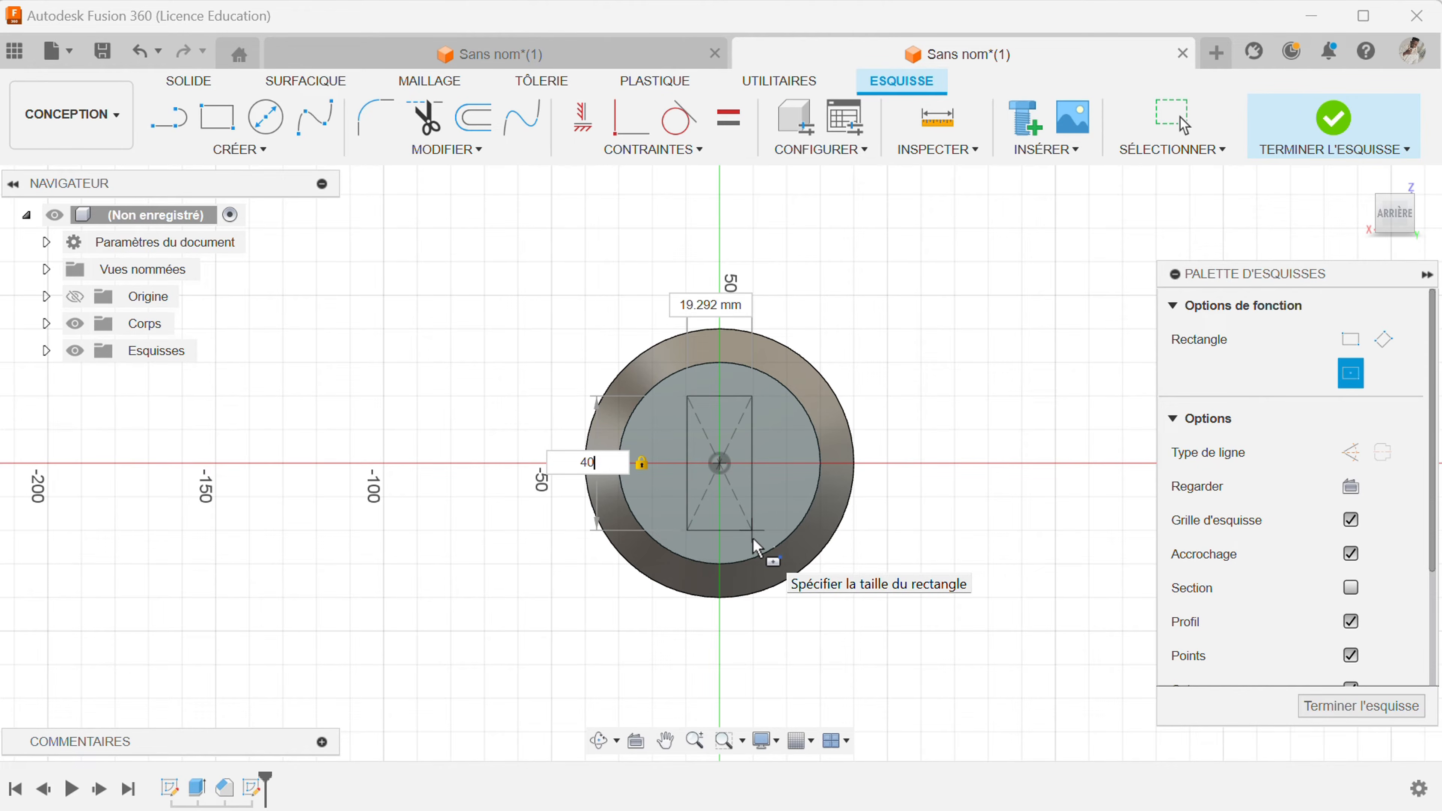
pyautogui.press('Tab')
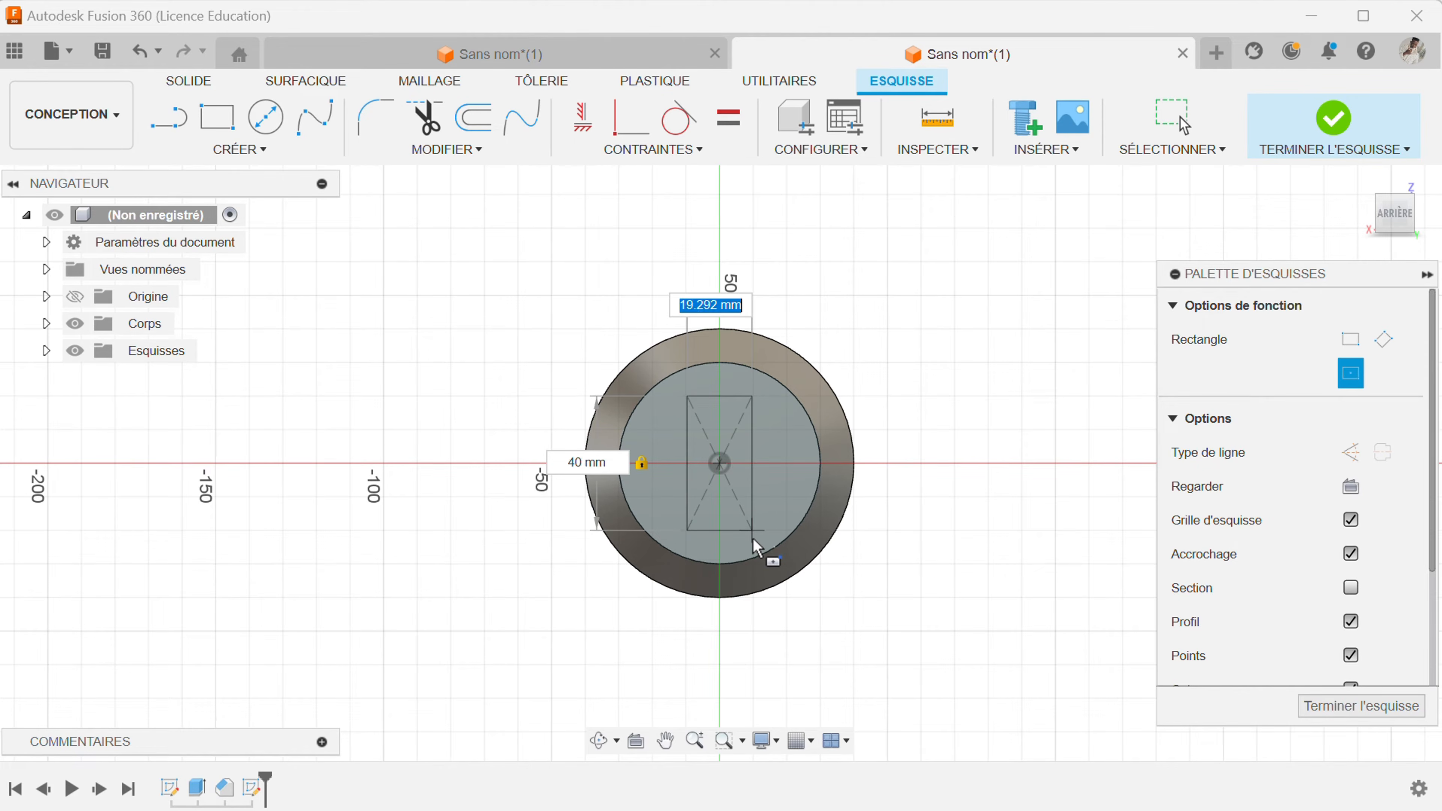
pyautogui.write('10')
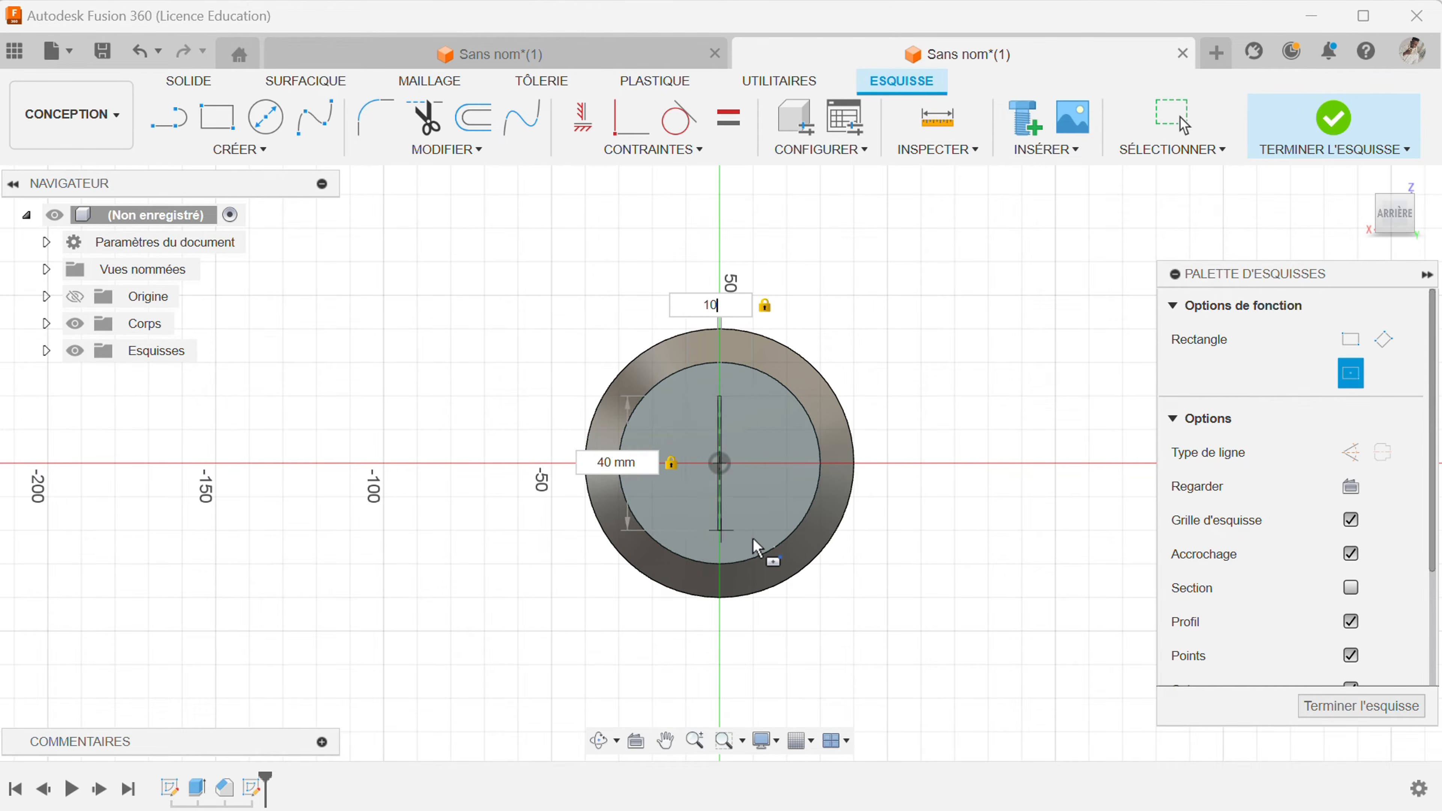
pyautogui.press('Return')
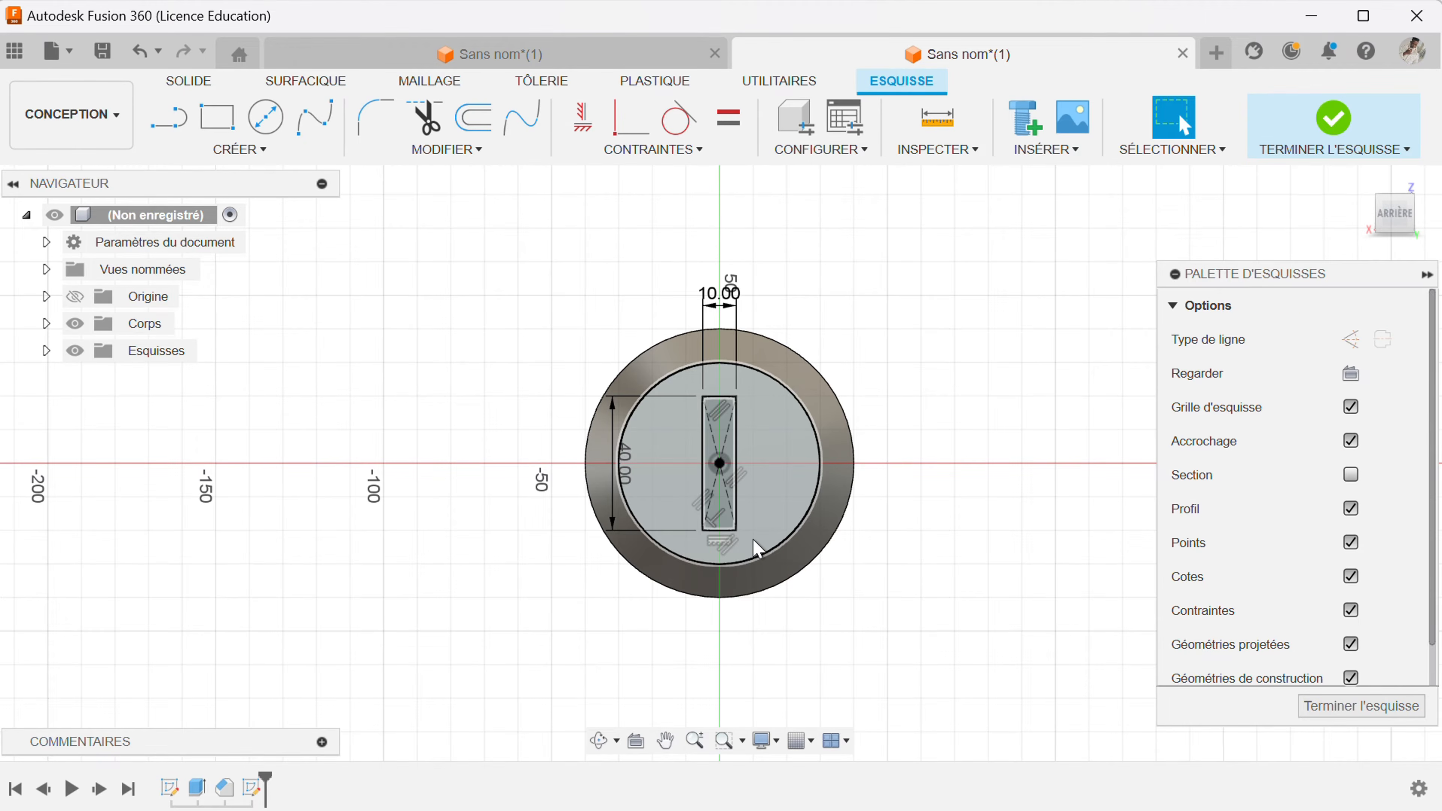
# Draw a second centre rectangle at the origin, 10 mm high and 40 mm wide, crossing the vertical one
pyautogui.rightClick(421, 301)
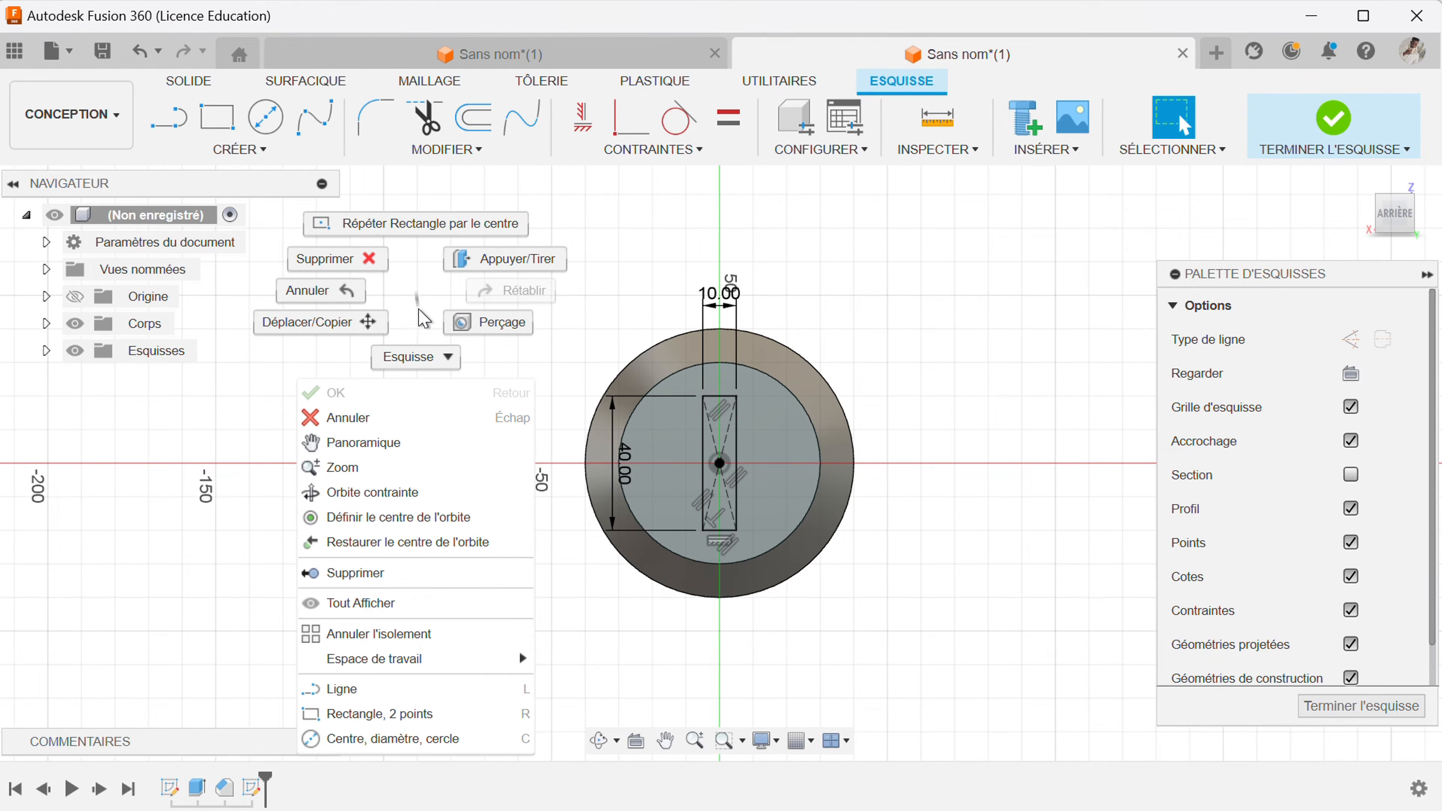
pyautogui.click(409, 232)
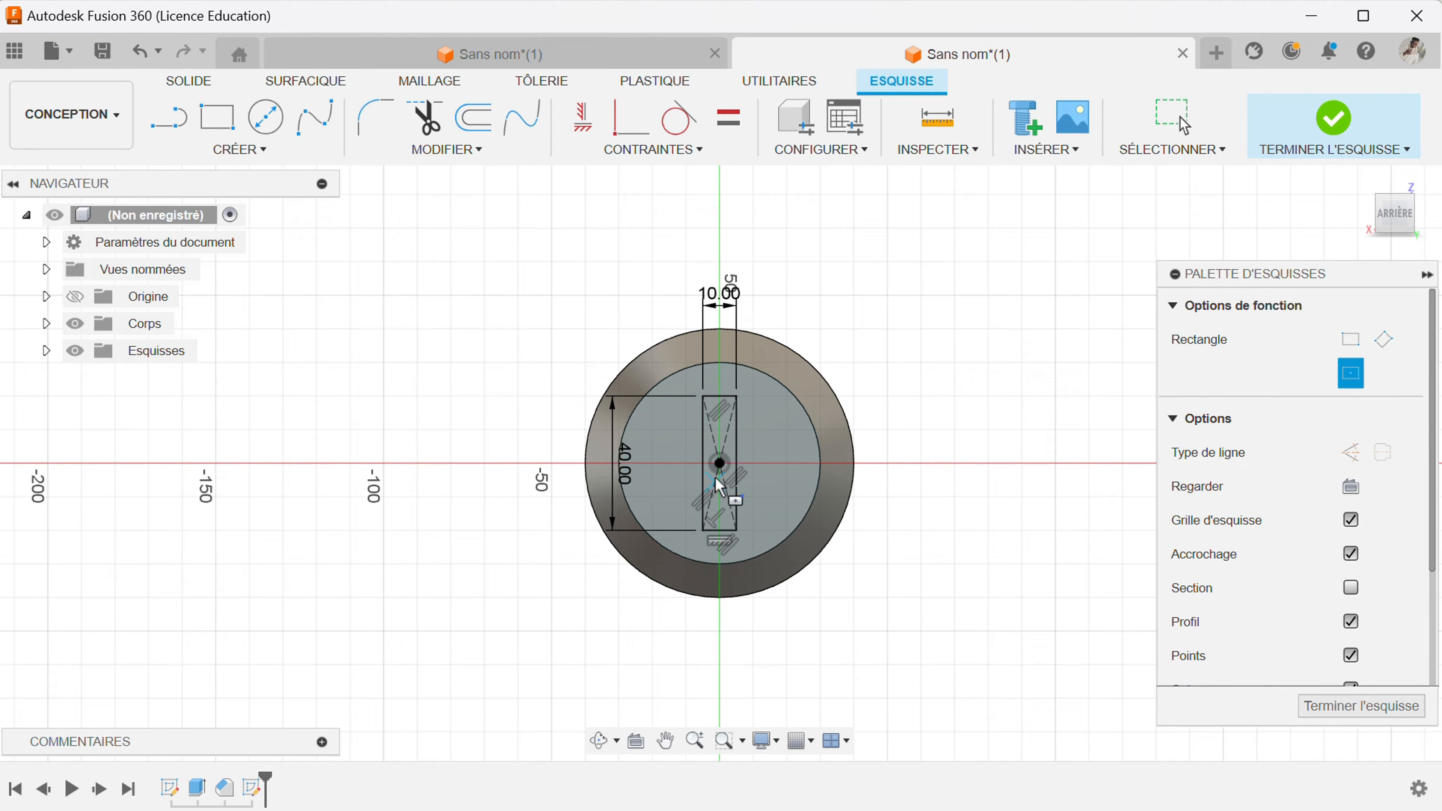
pyautogui.click(718, 463)
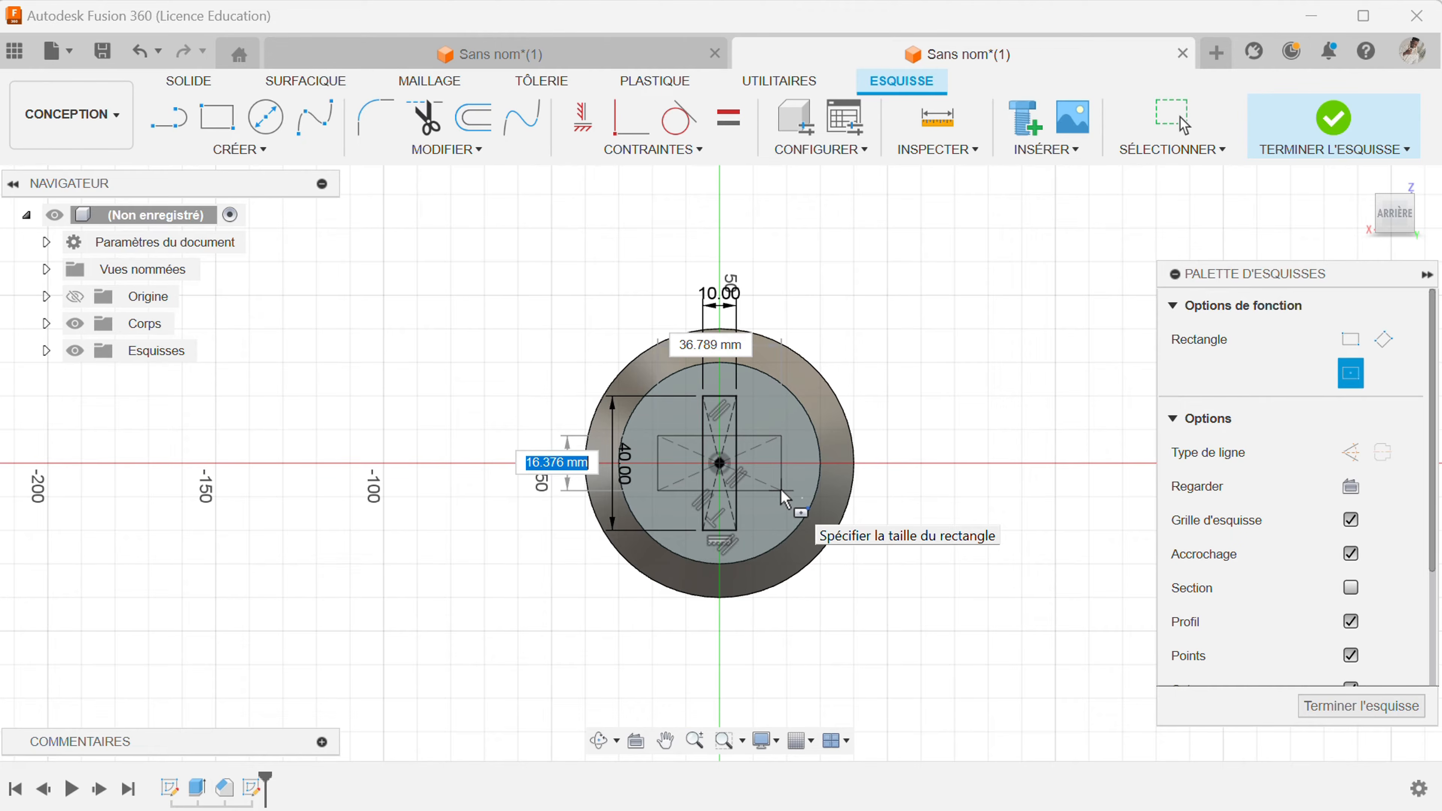
pyautogui.write('10')
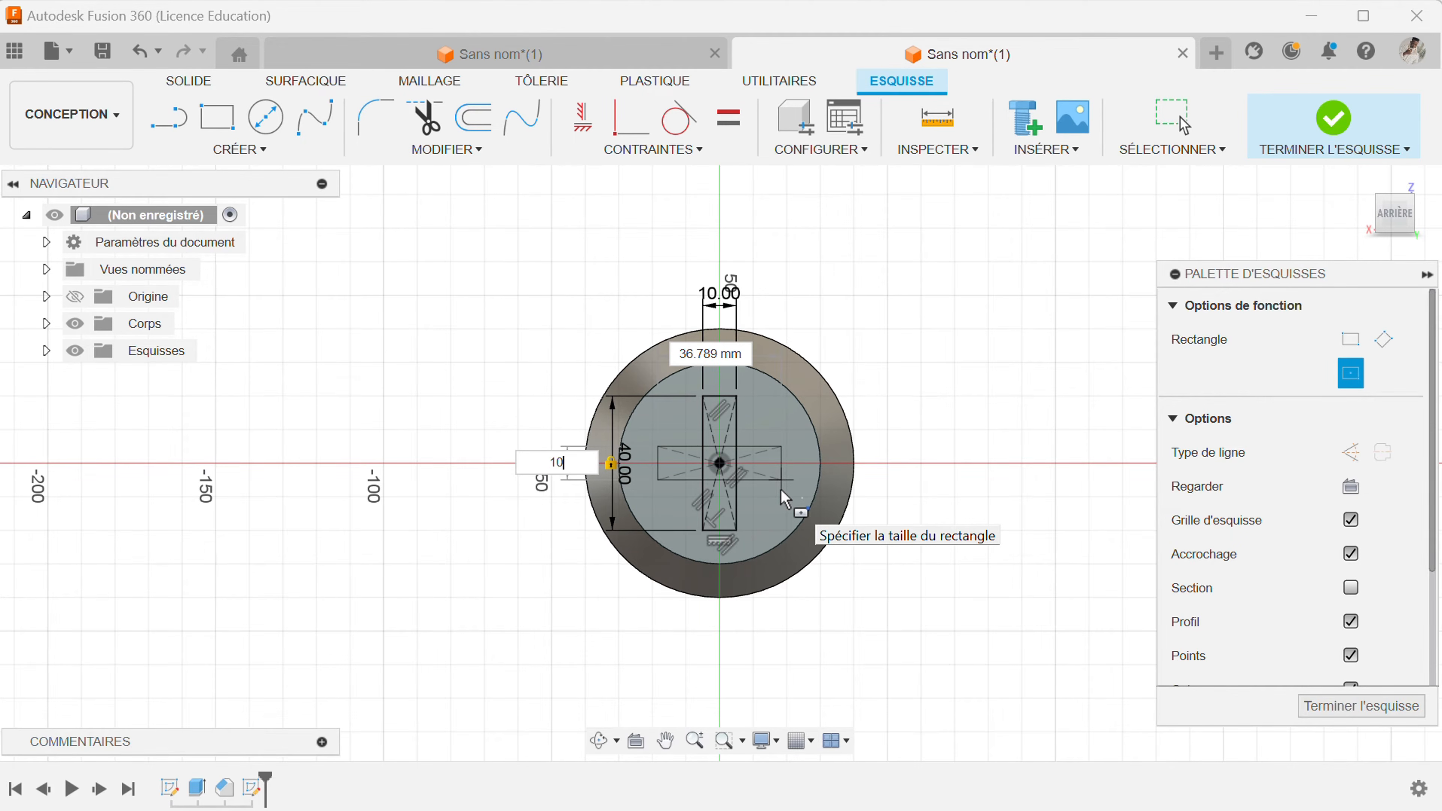
pyautogui.press('Tab')
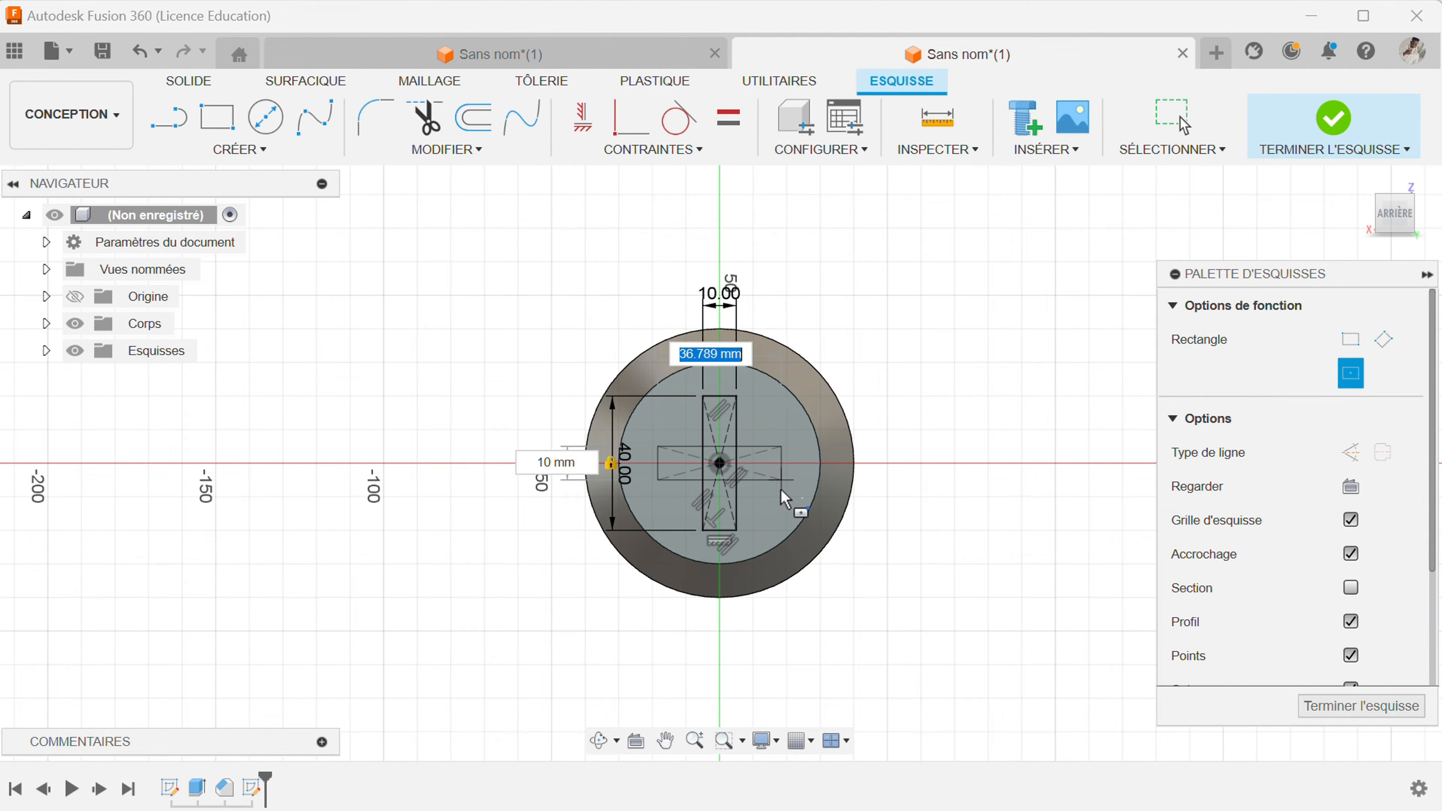
pyautogui.write('40')
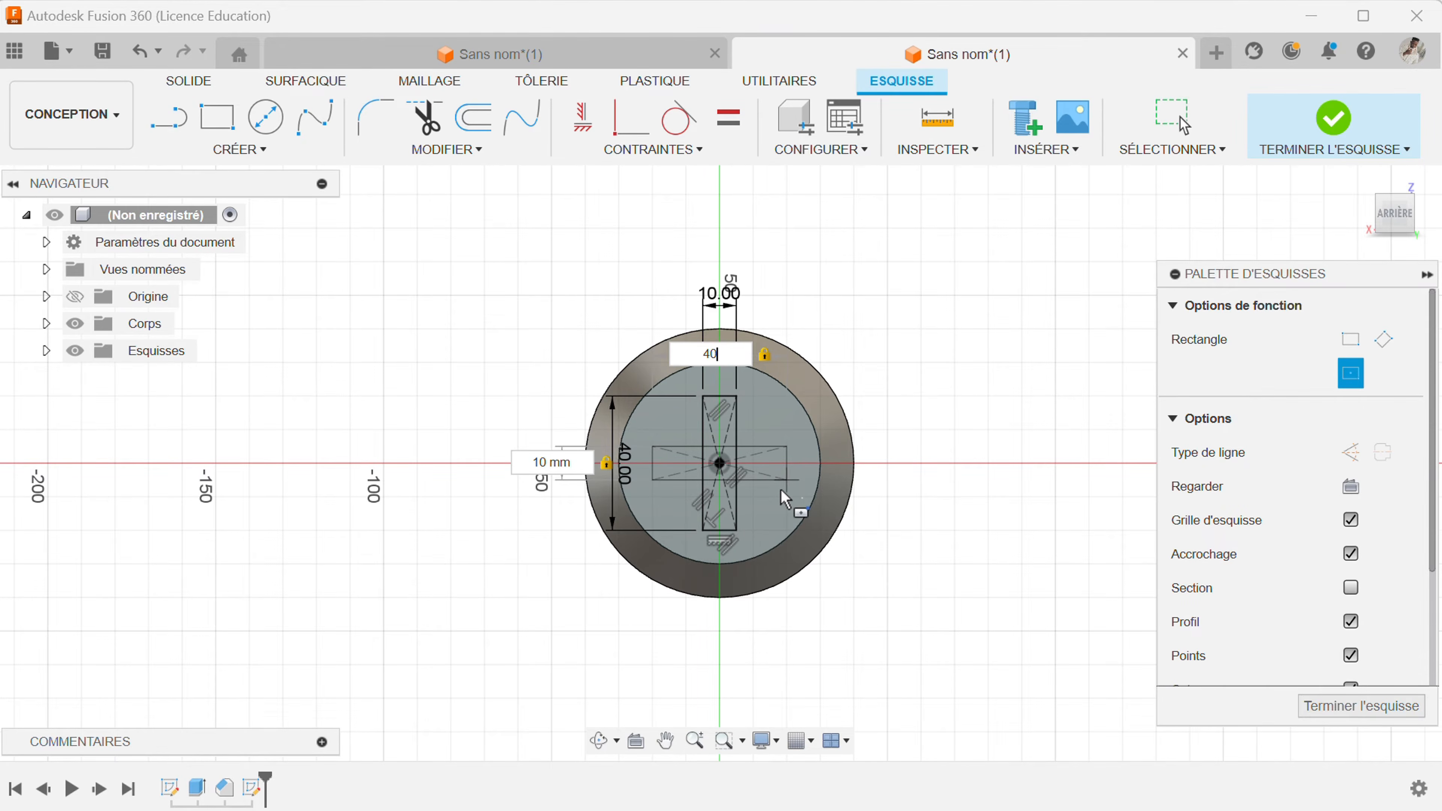
pyautogui.press('Return')
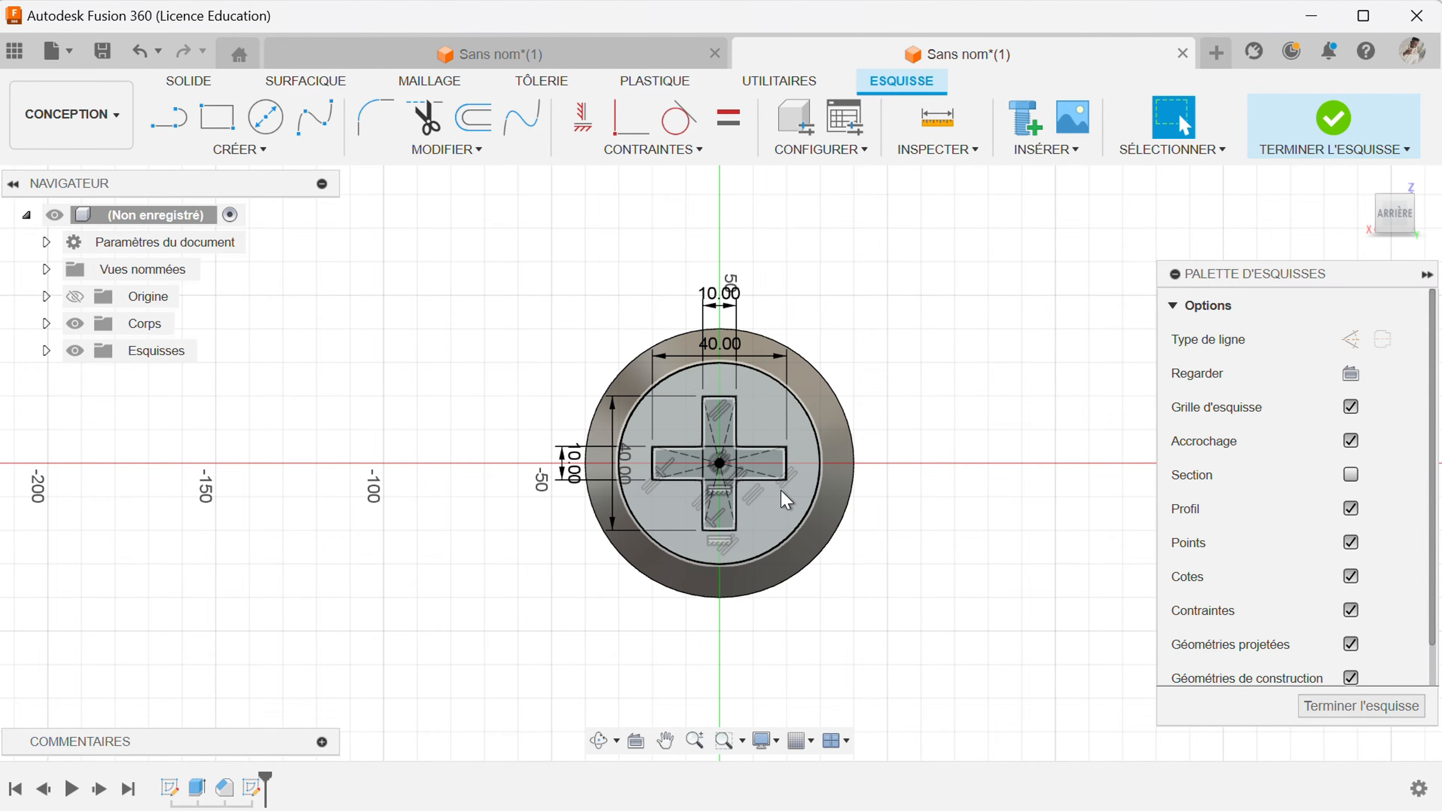
# Turn off the display of constraints and dimensions in the sketch
pyautogui.scroll(3, 738, 431)
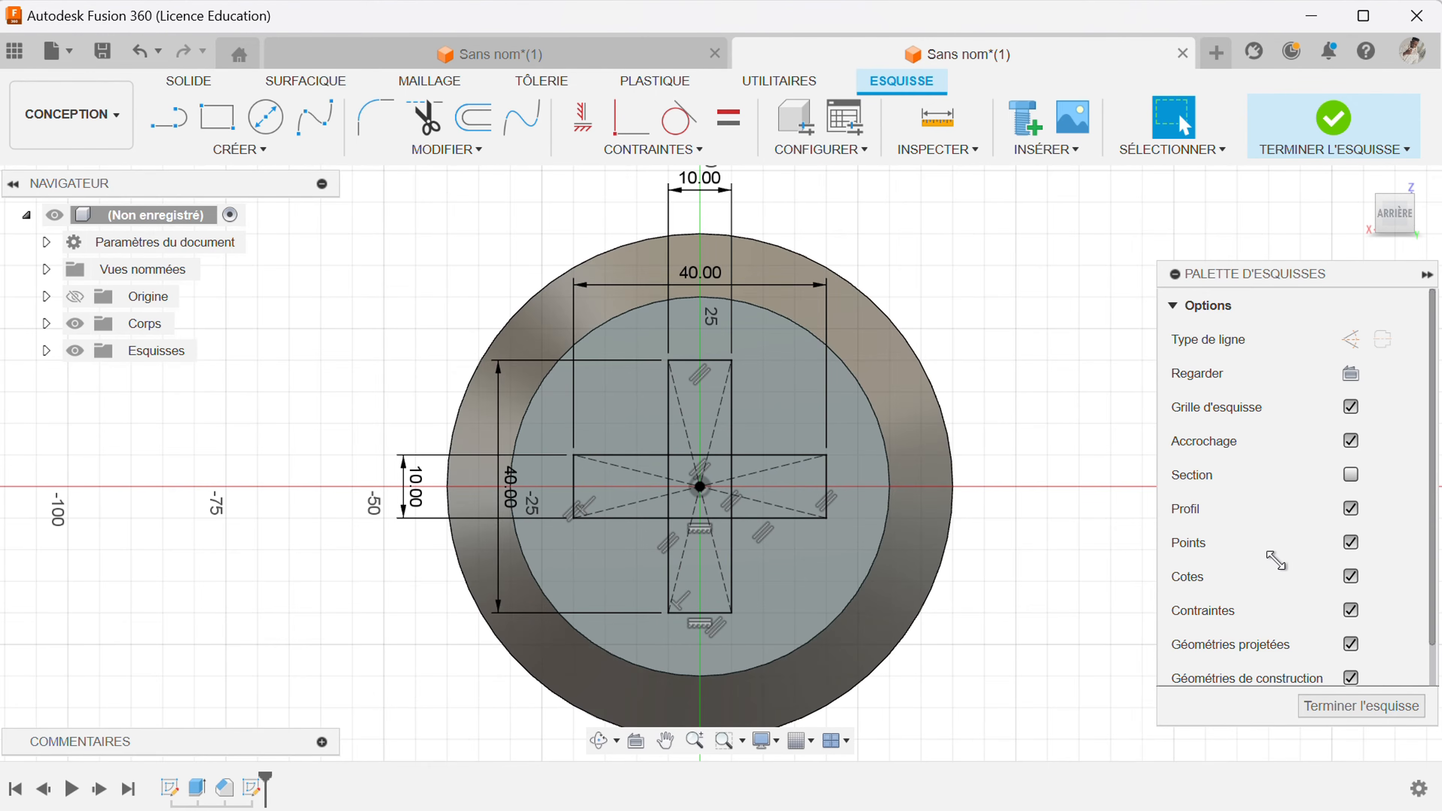
pyautogui.scroll(-1, 1276, 560)
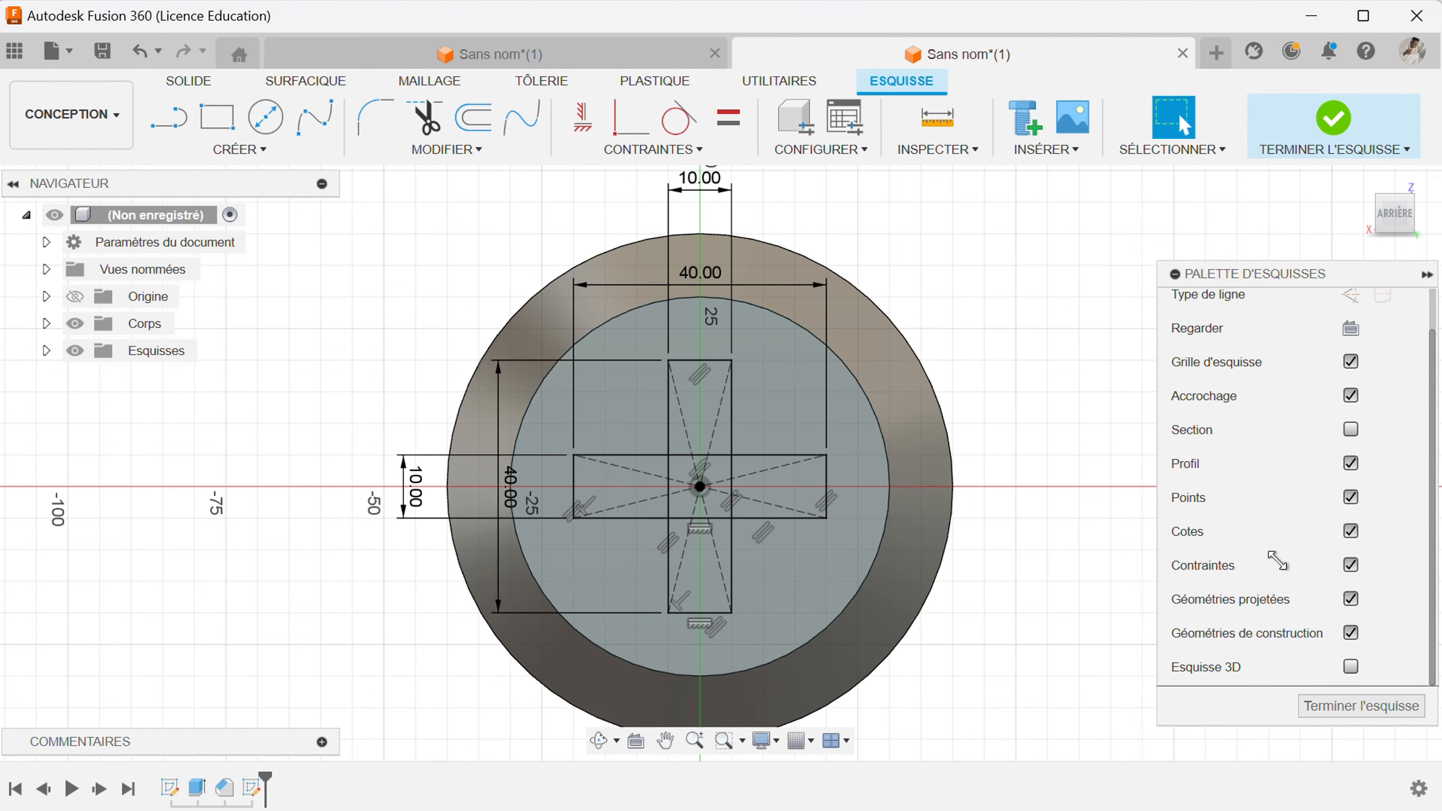
pyautogui.click(1353, 566)
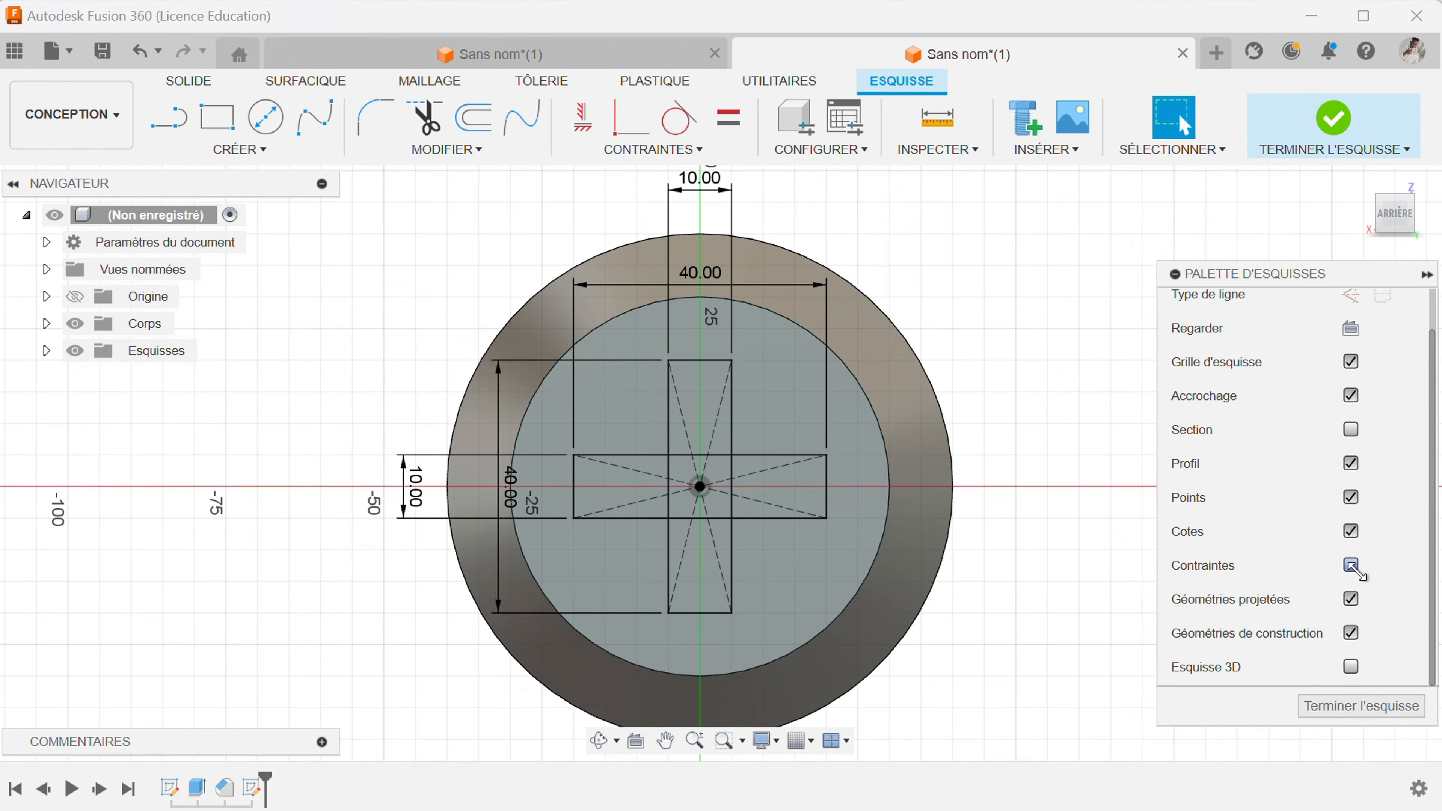
pyautogui.click(1352, 531)
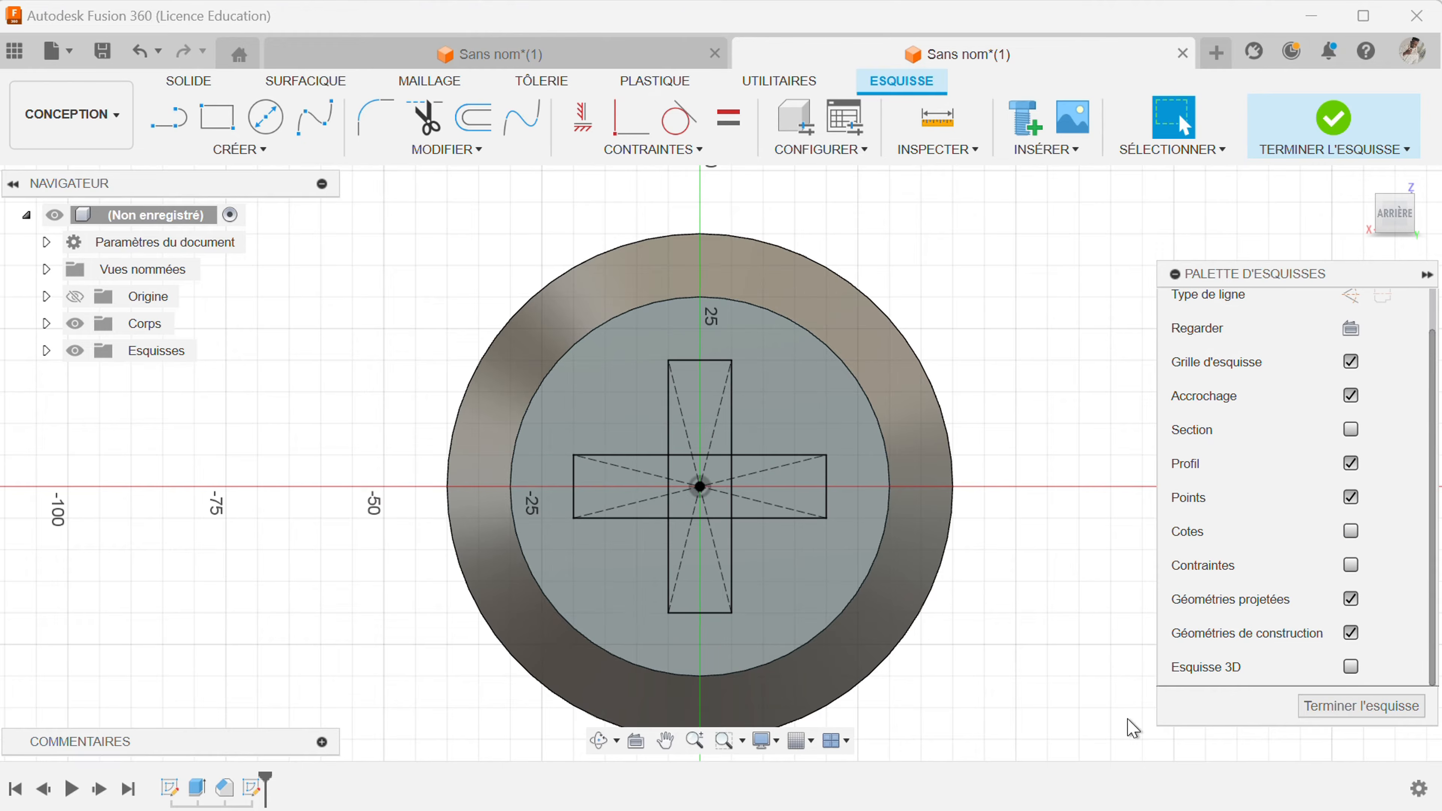
# Fillet the upper-right inner corner of the cross with a 10 mm radius
pyautogui.click(365, 121)
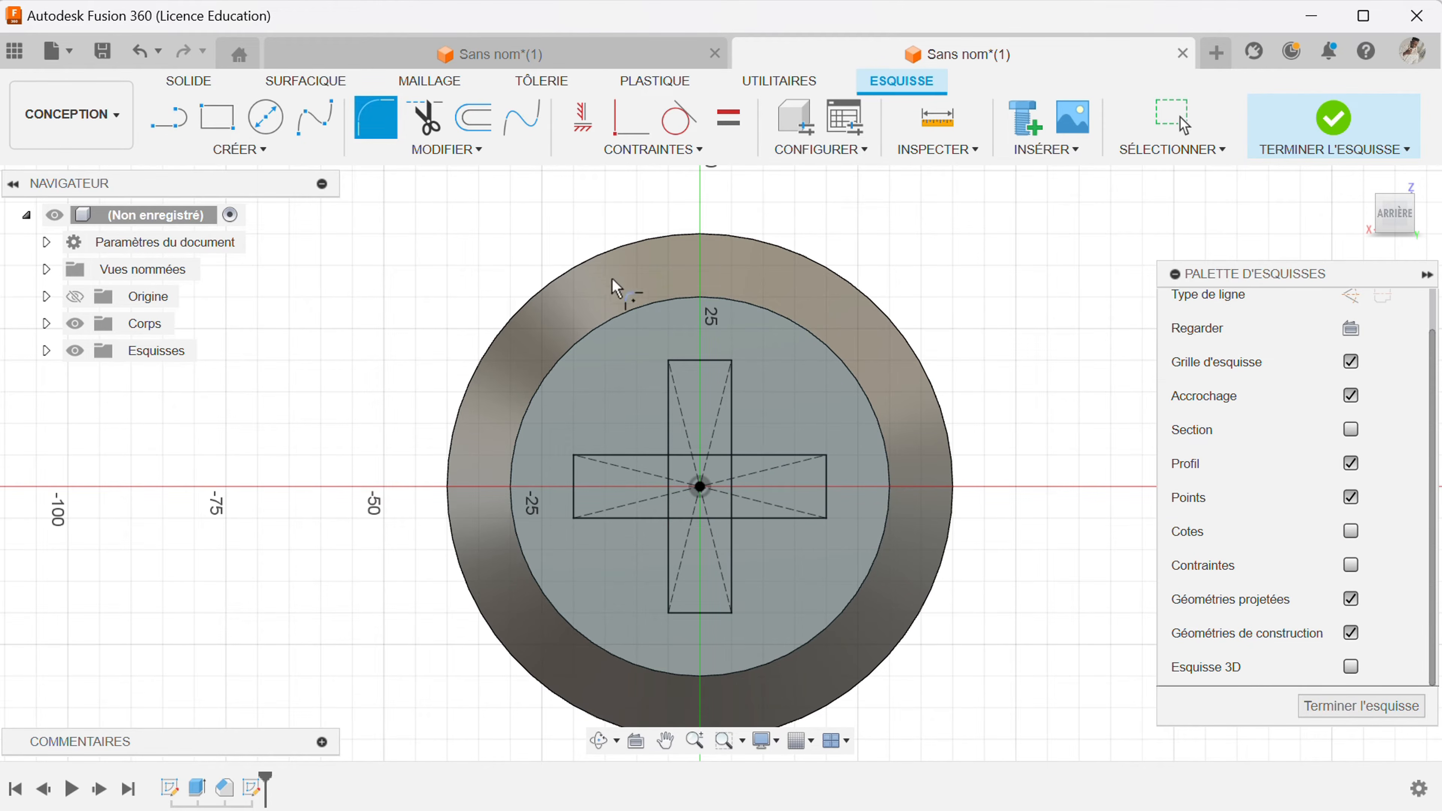
pyautogui.click(734, 425)
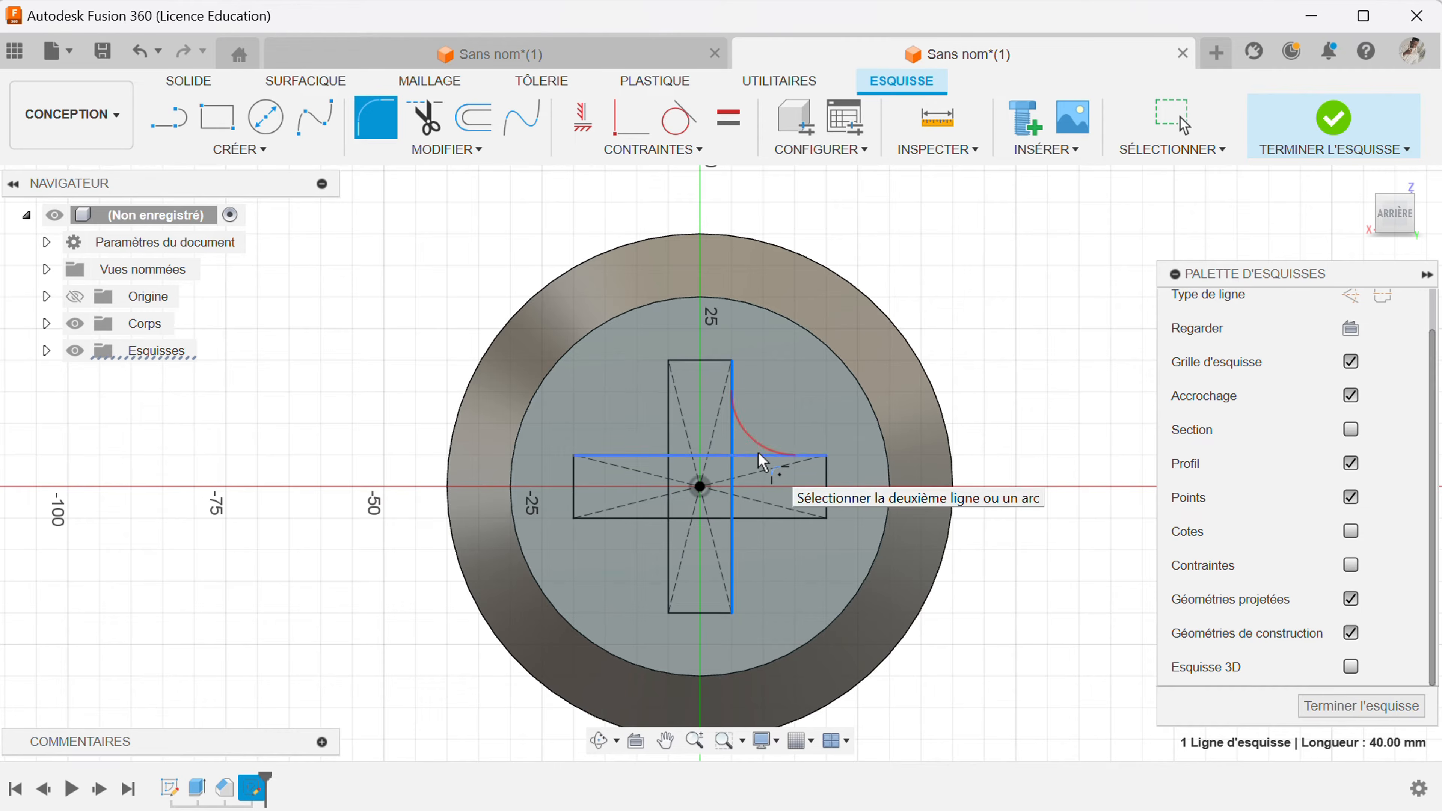
pyautogui.click(764, 457)
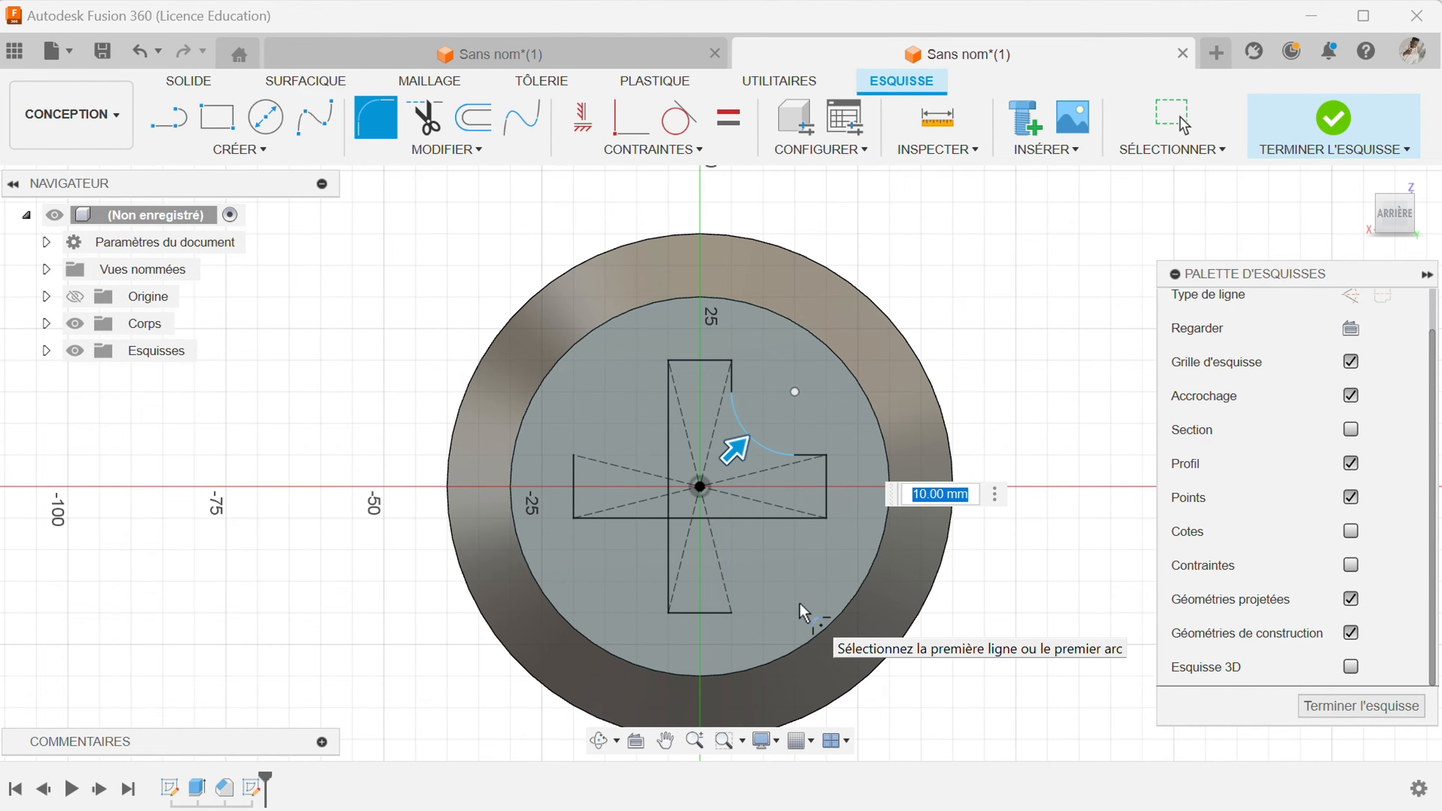
pyautogui.press('Return')
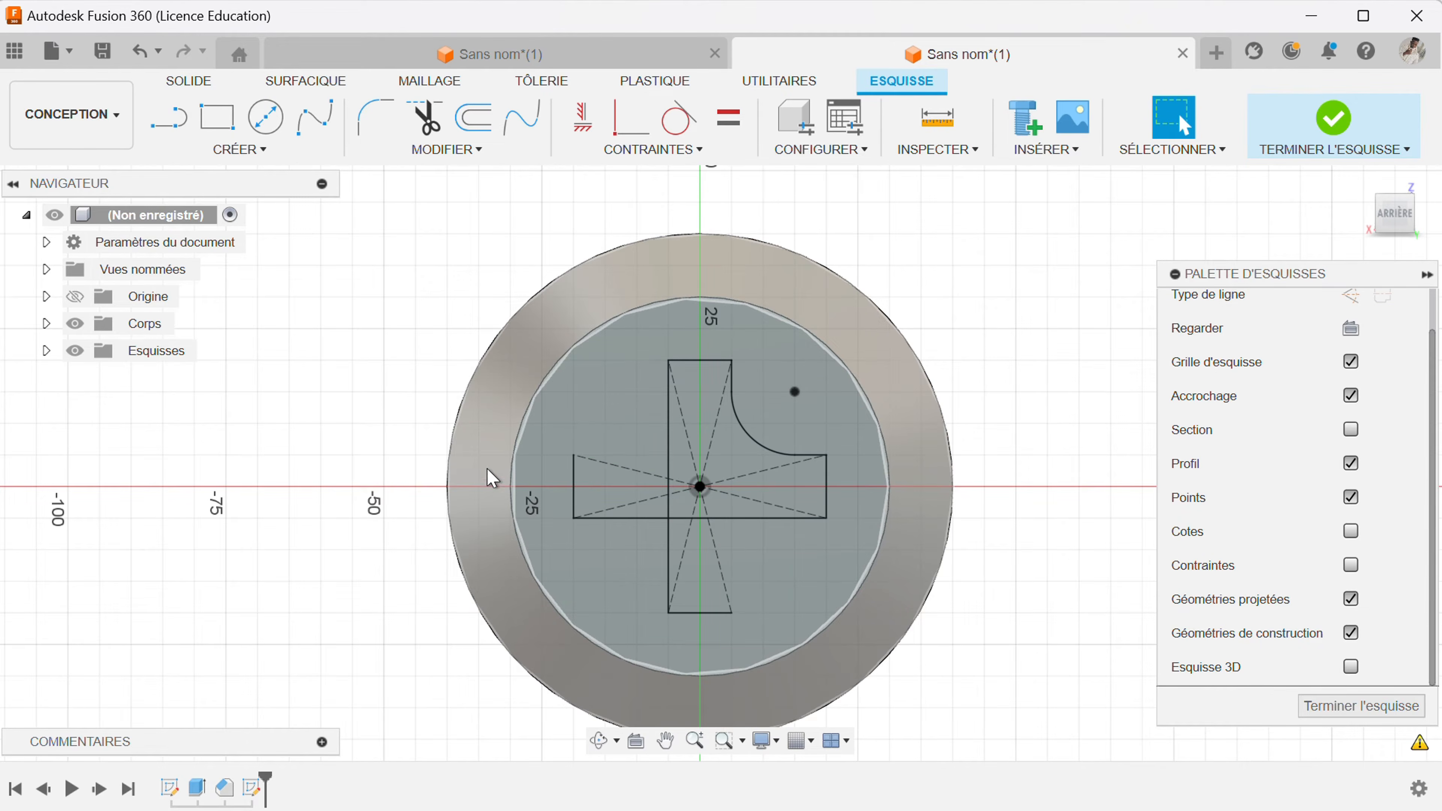
# Redraw the trimmed right edge of the vertical bar and upper edge of the horizontal bar as full-length lines between their end corners
pyautogui.click(176, 126)
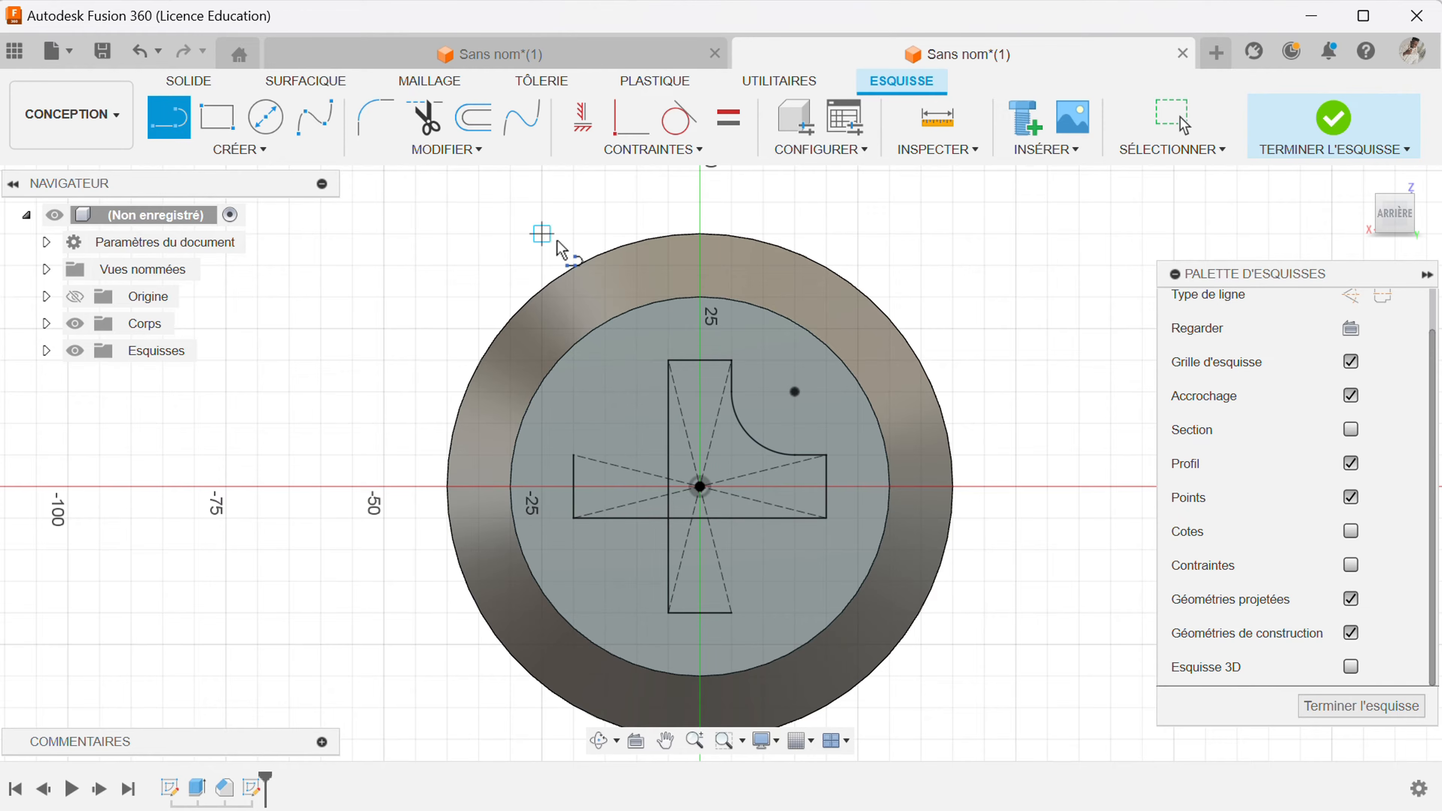
pyautogui.click(733, 360)
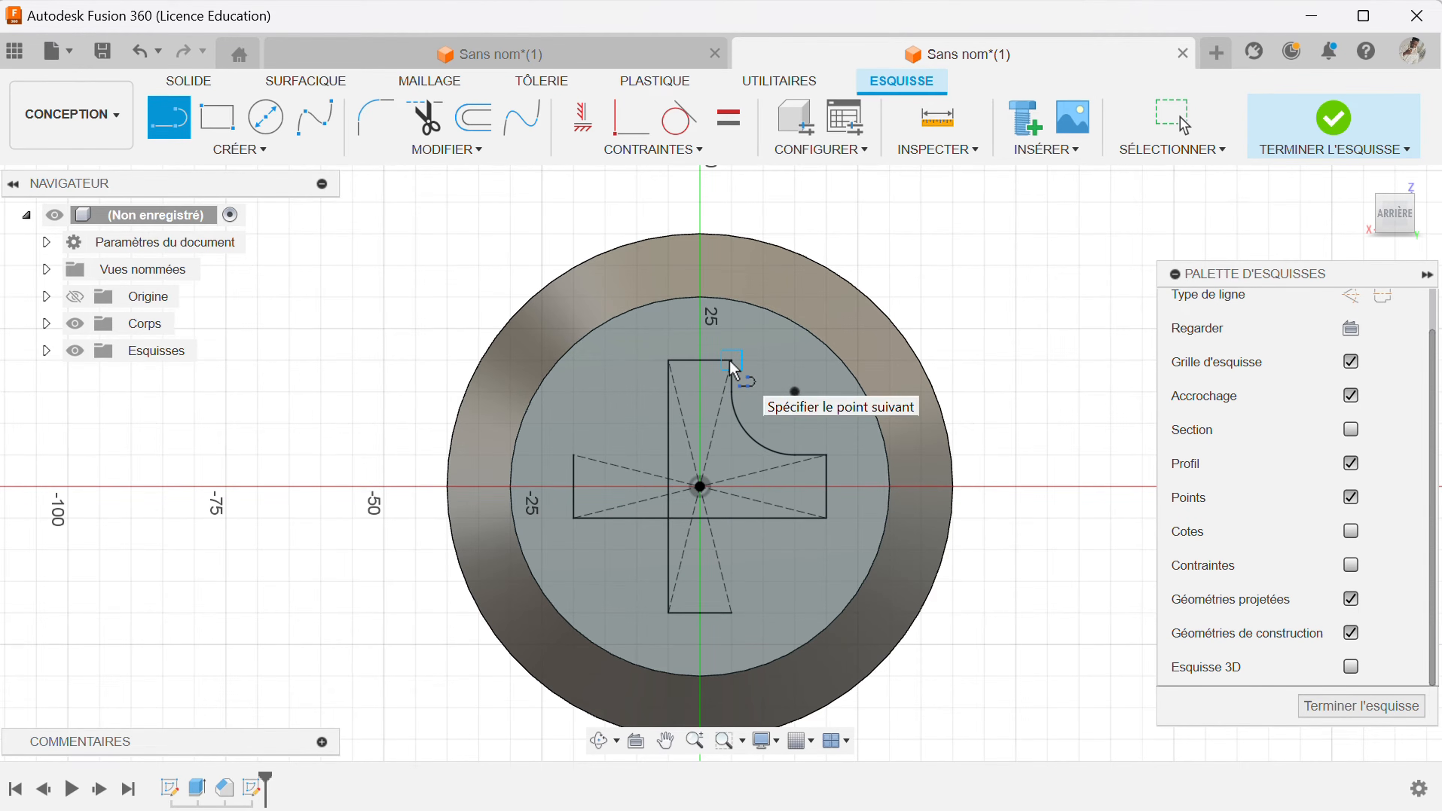
pyautogui.click(731, 612)
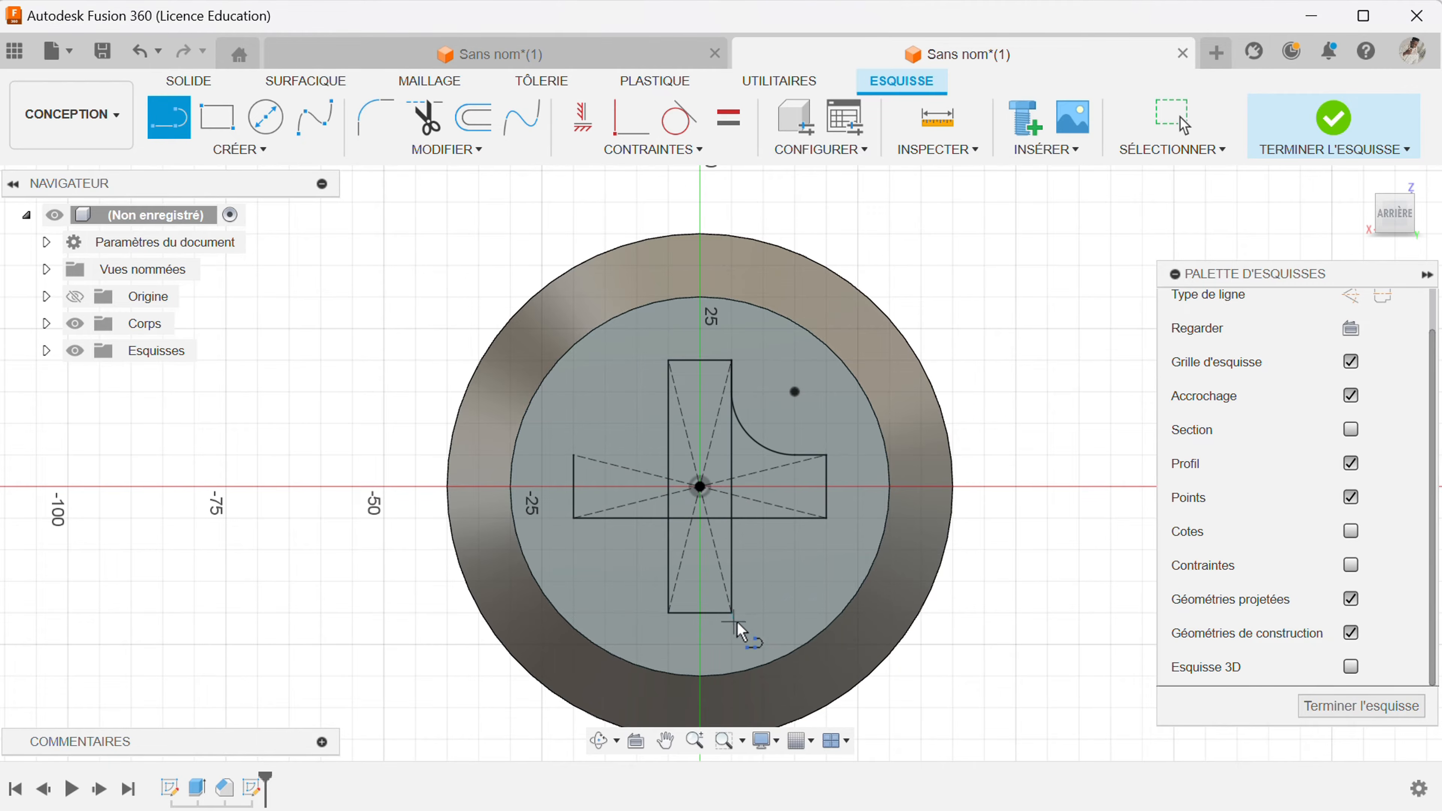
pyautogui.click(573, 455)
pyautogui.click(826, 454)
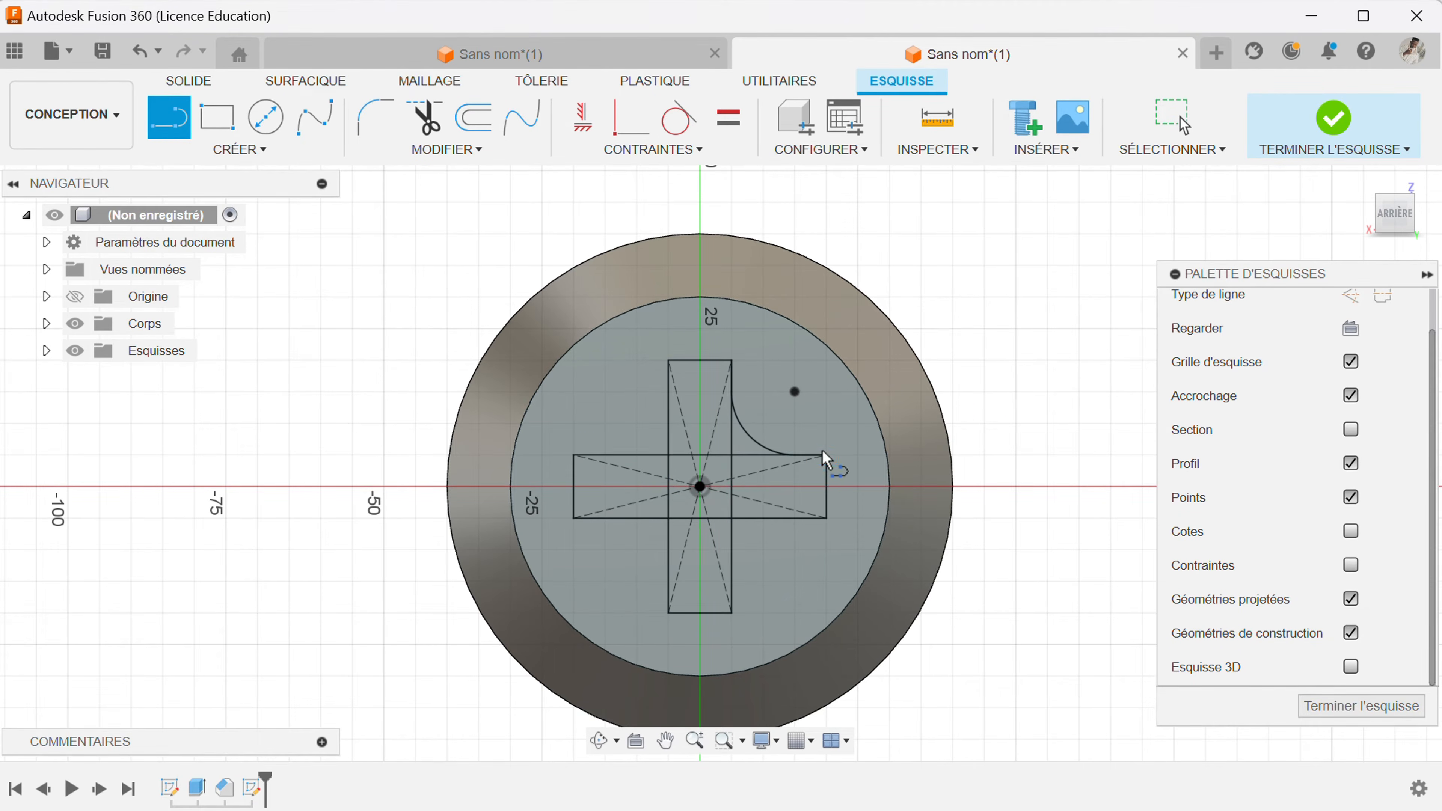
# Fillet the upper-left and lower-right inner corners of the cross with a 10 mm radius
pyautogui.click(375, 118)
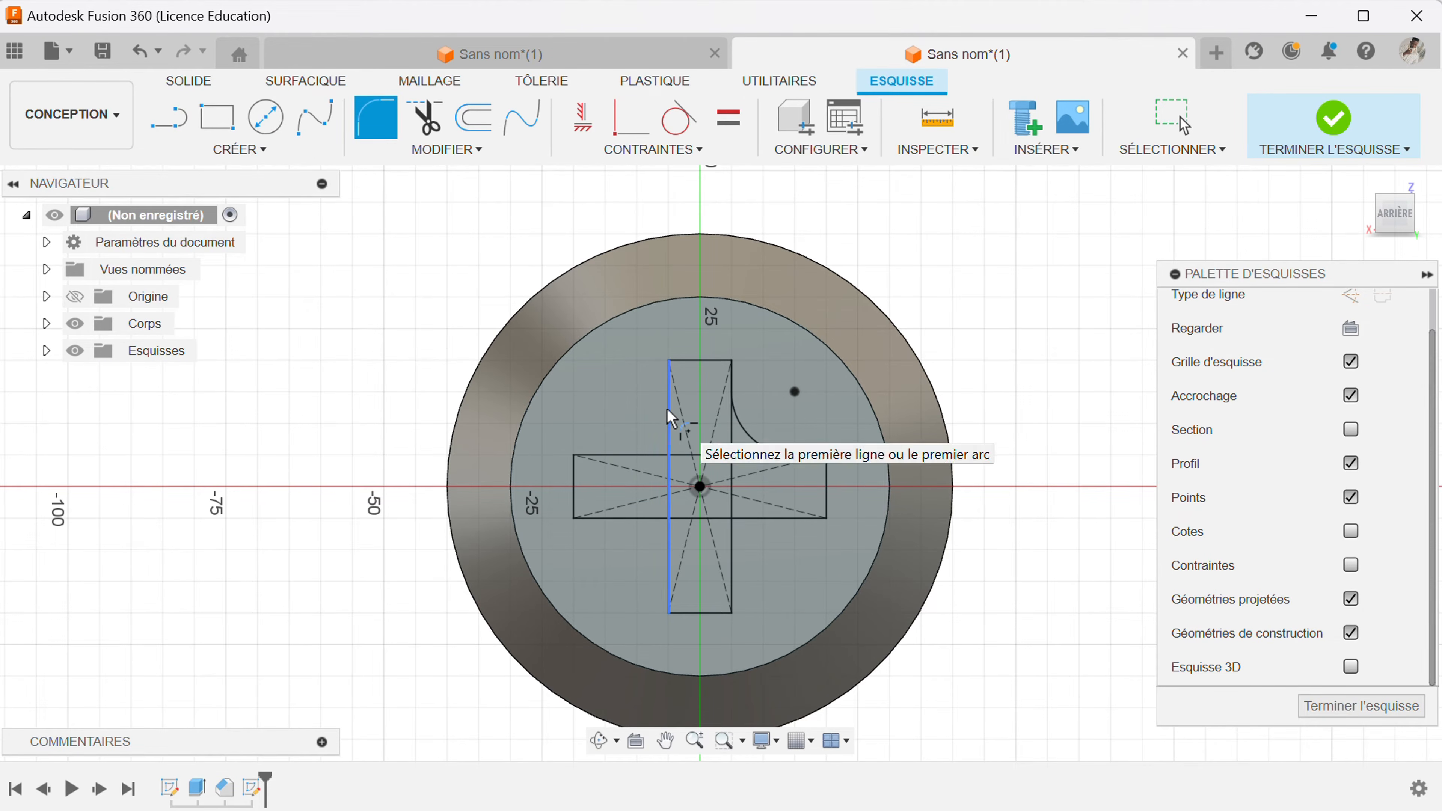
pyautogui.click(664, 427)
pyautogui.click(633, 455)
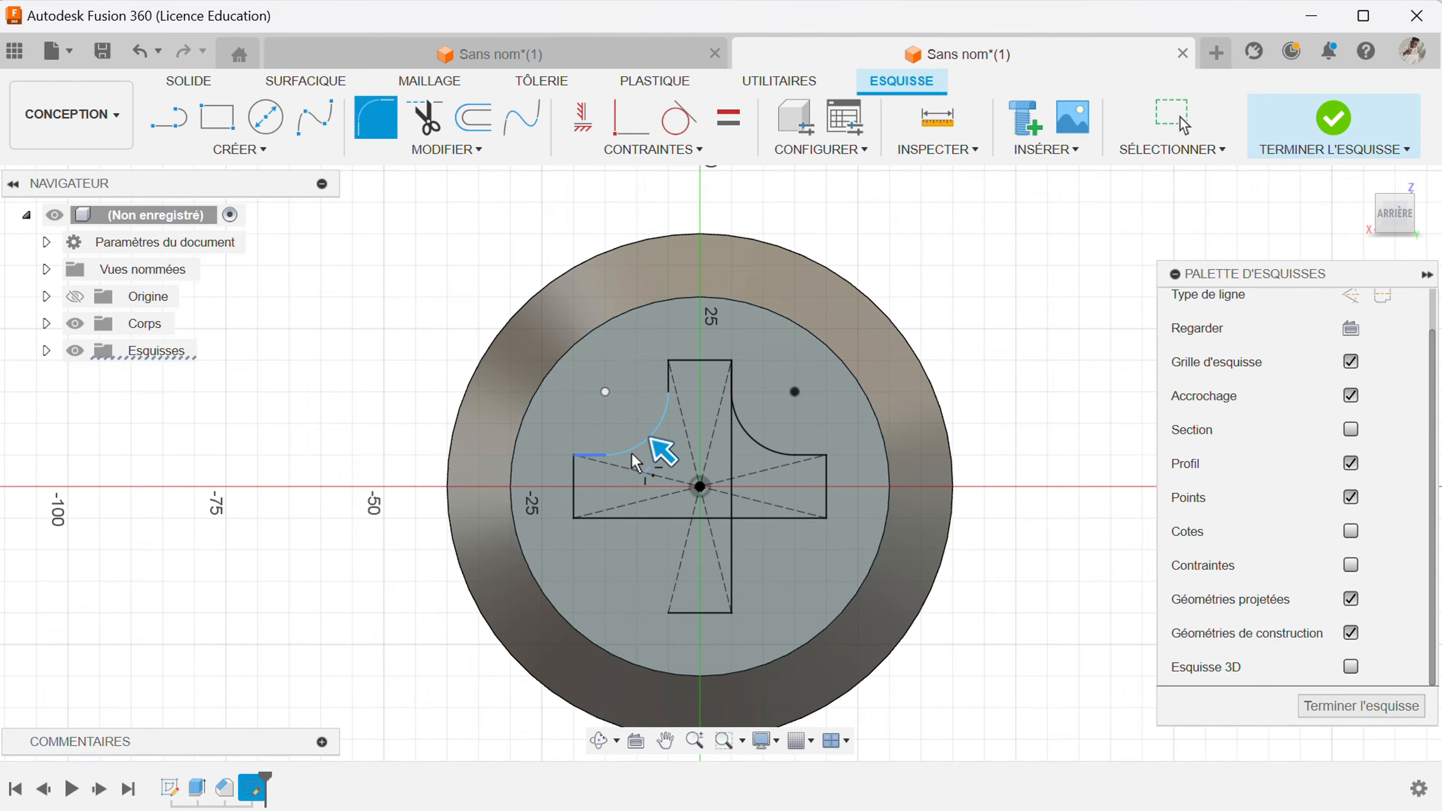
pyautogui.click(733, 540)
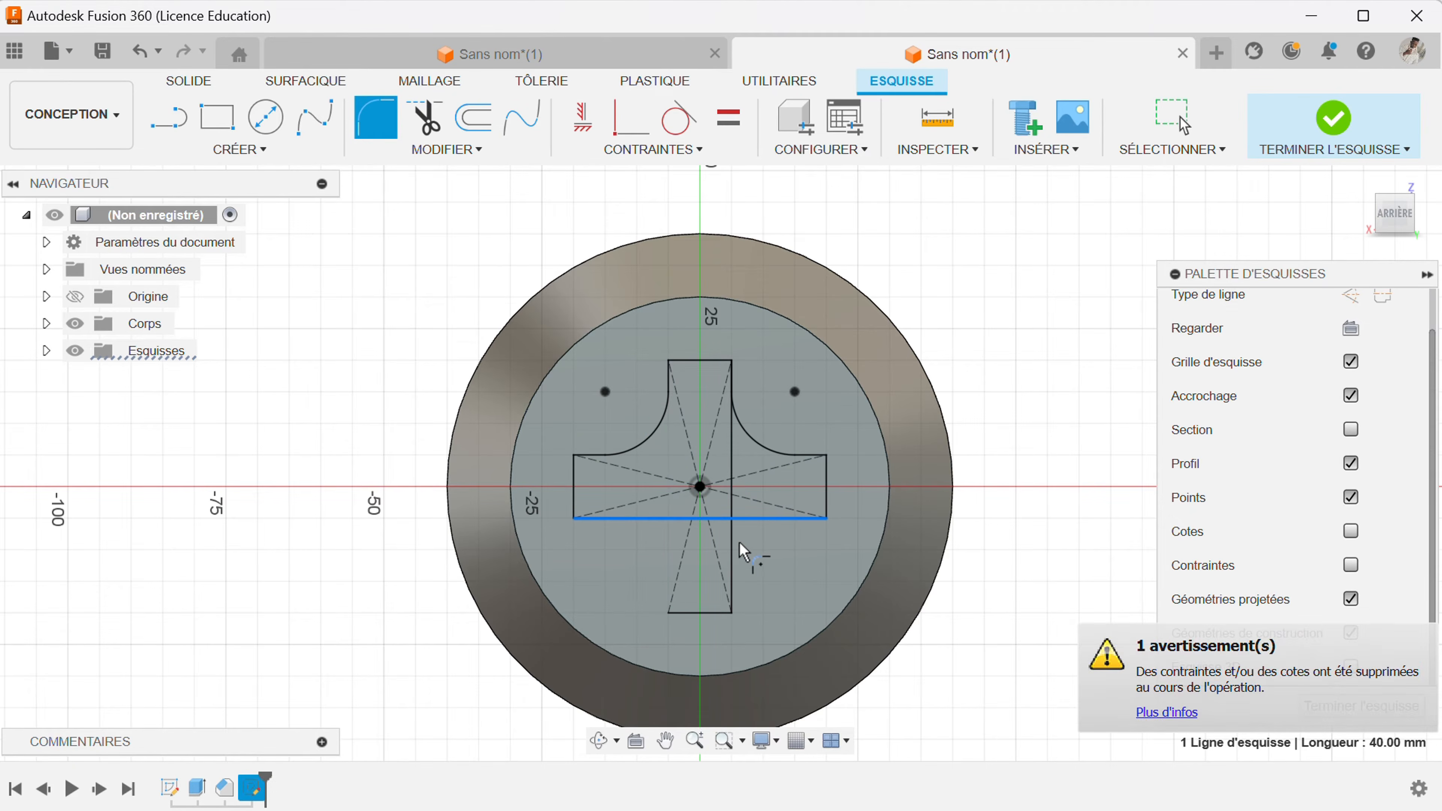
pyautogui.click(738, 554)
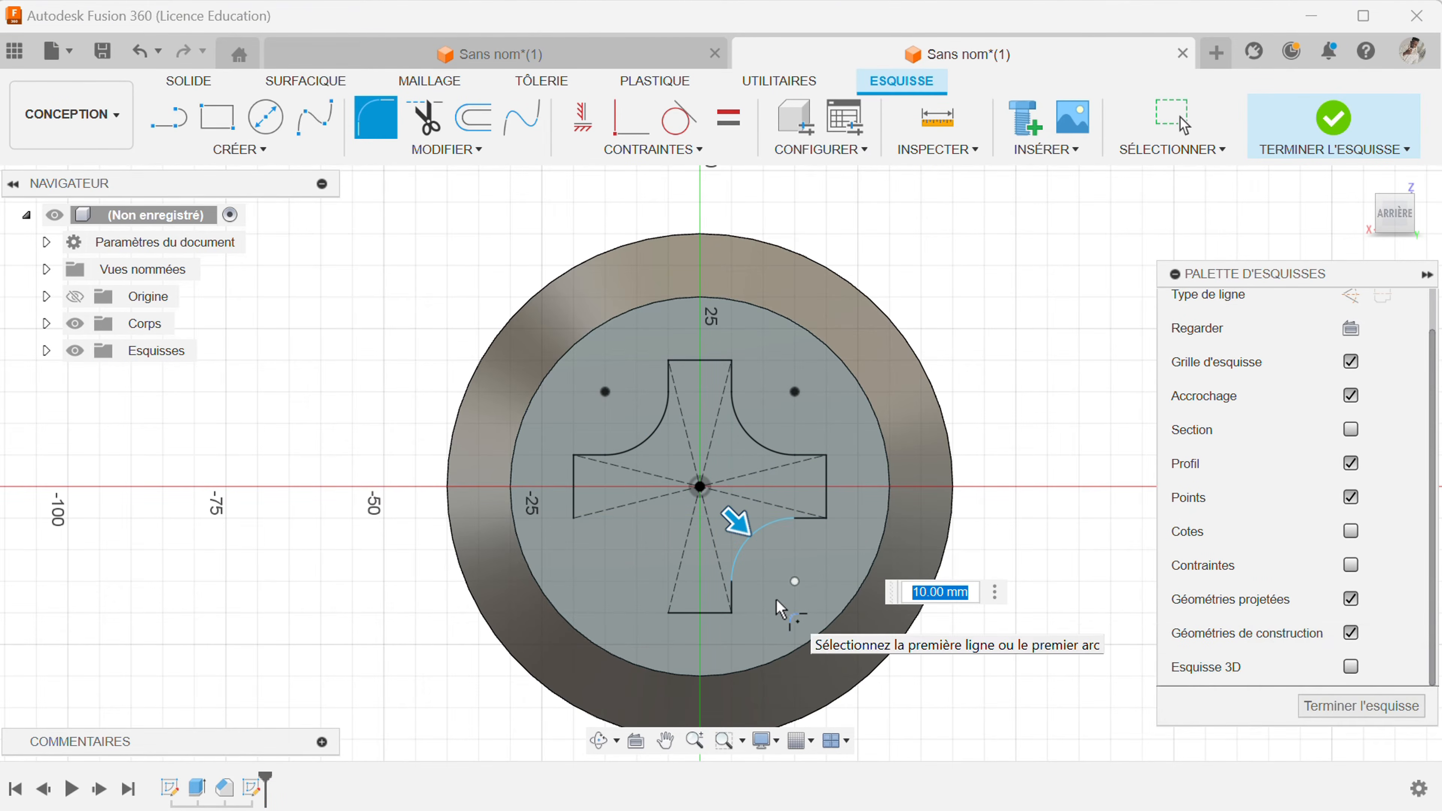
pyautogui.press('Escape')
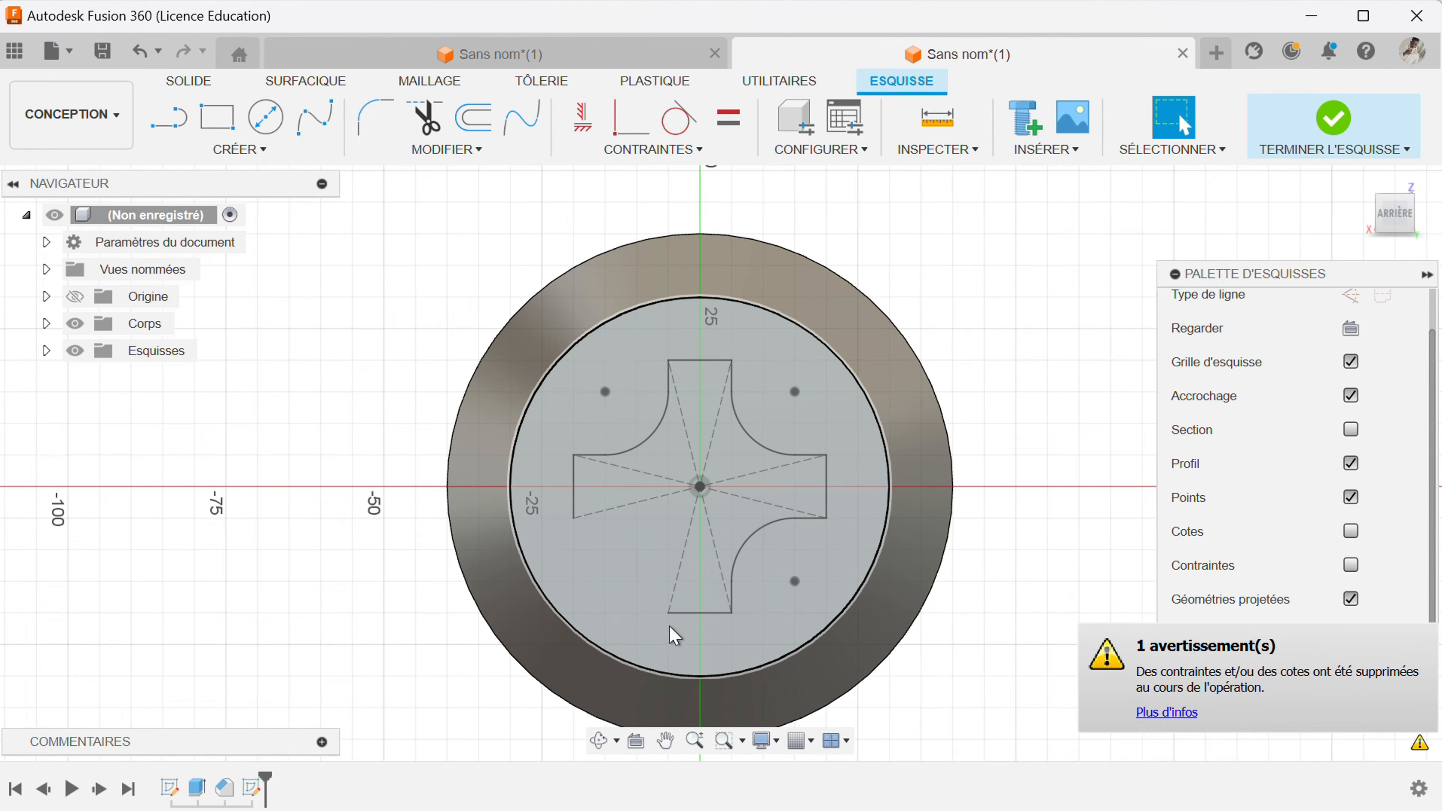
# Redraw the trimmed left edge of the vertical bar and lower edge of the horizontal bar as full-length lines between their end corners
pyautogui.press('l')
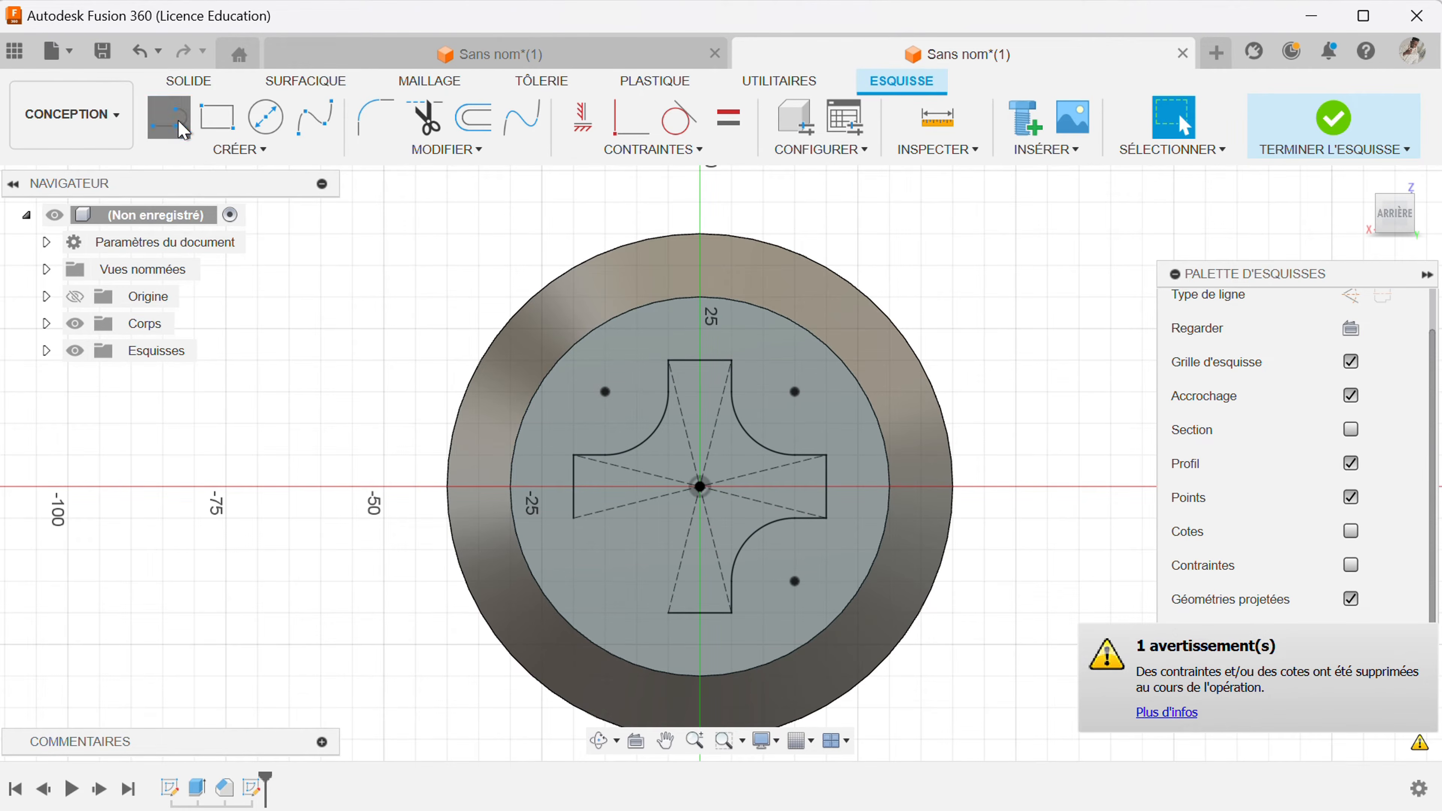
pyautogui.click(668, 361)
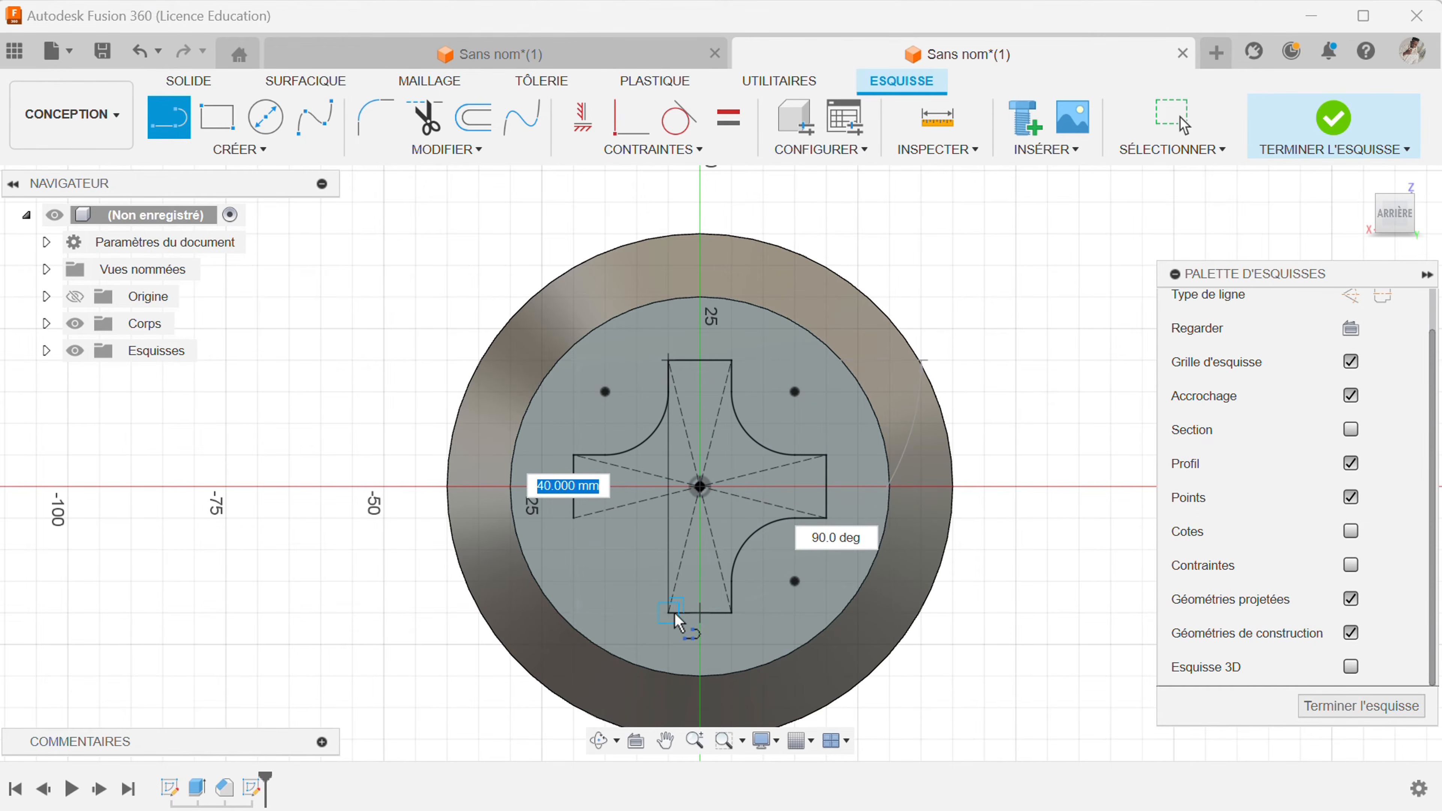
pyautogui.doubleClick(670, 613)
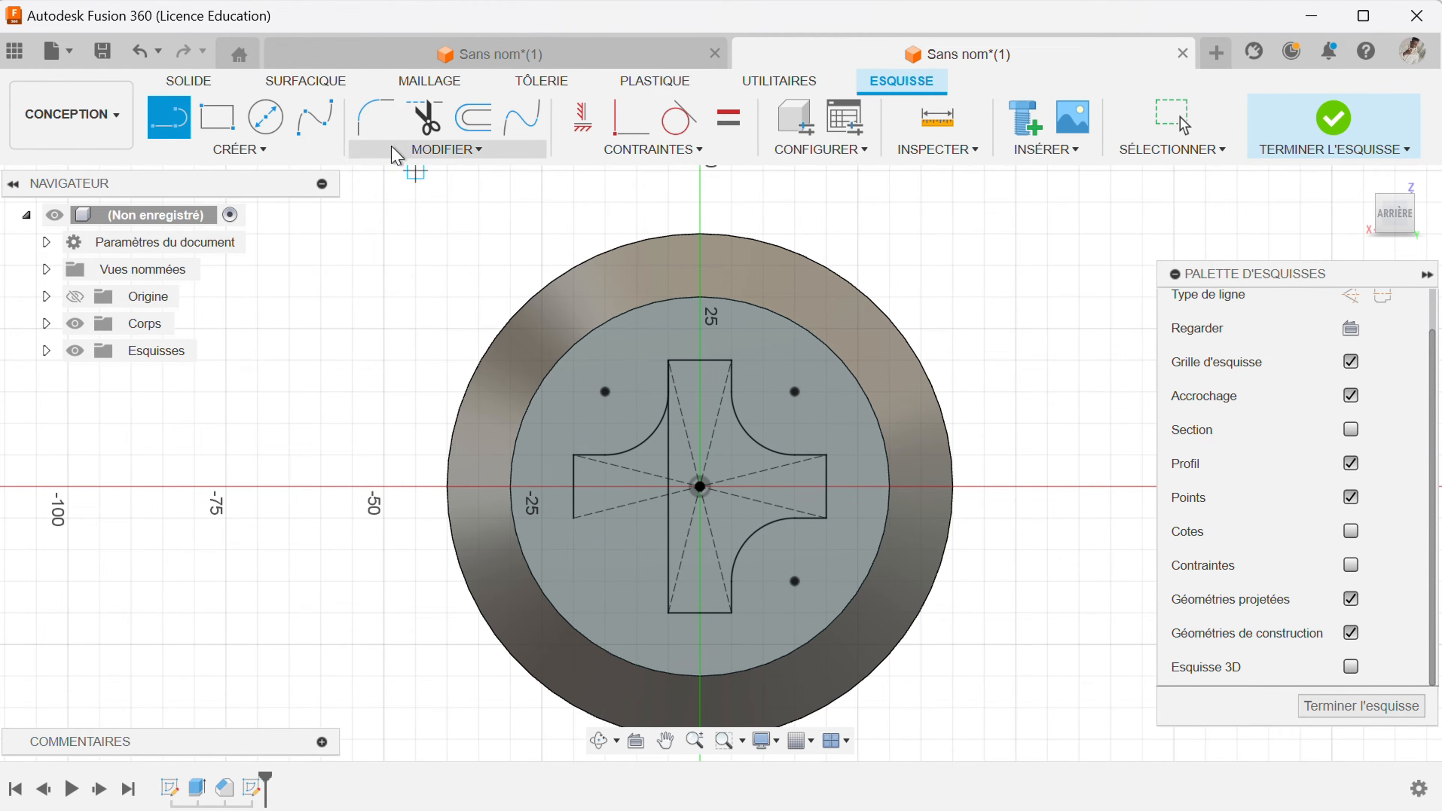
pyautogui.click(375, 117)
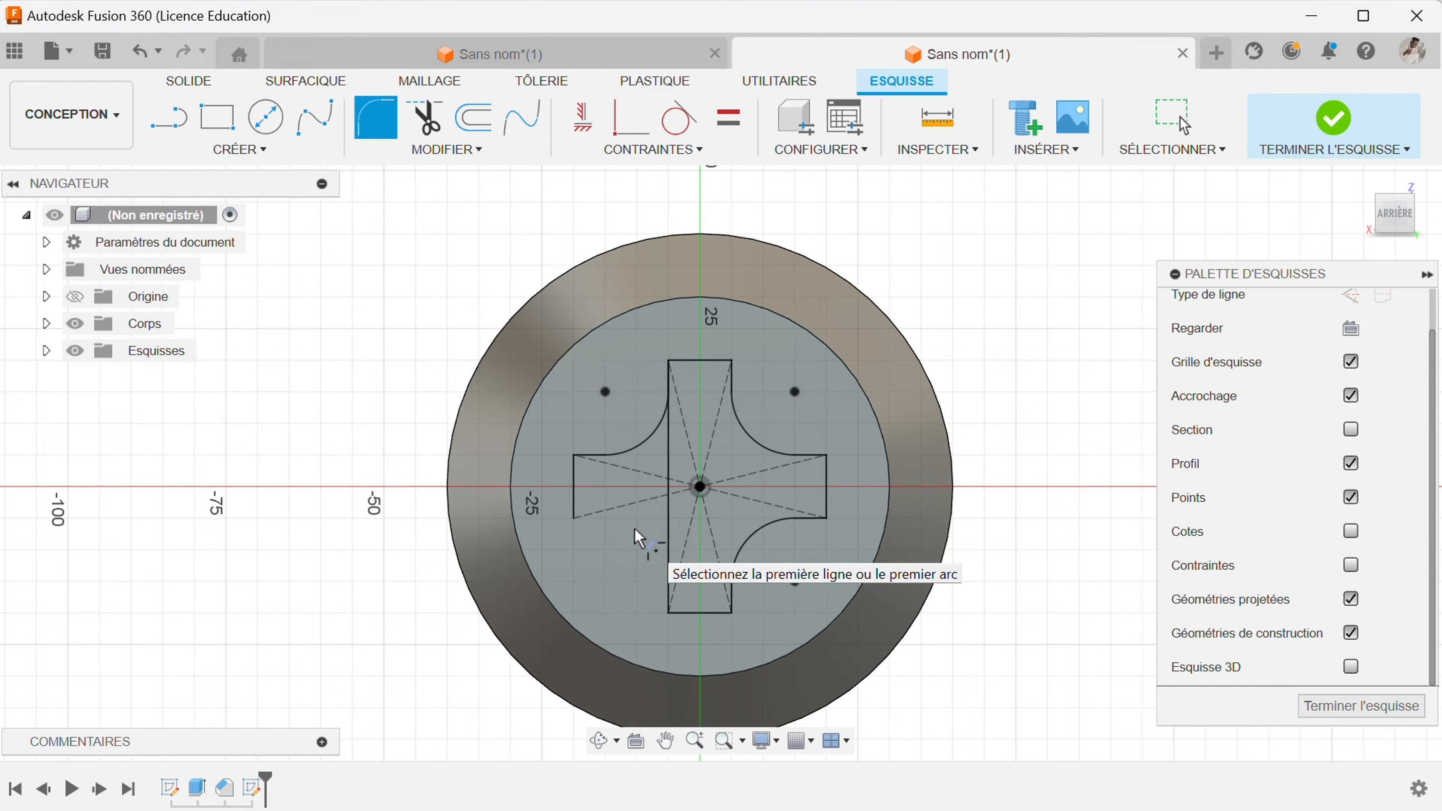
pyautogui.click(169, 117)
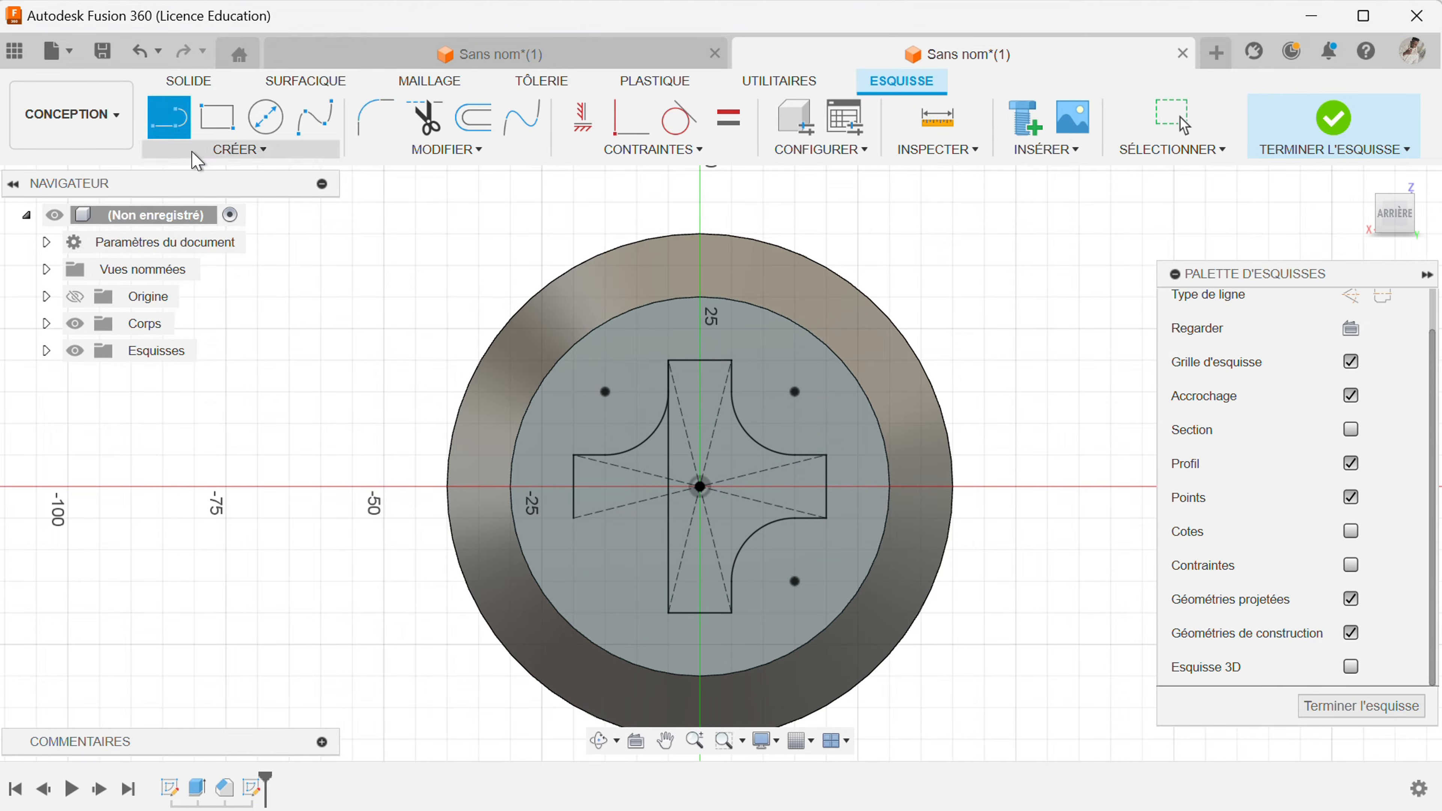
pyautogui.click(578, 518)
pyautogui.click(825, 517)
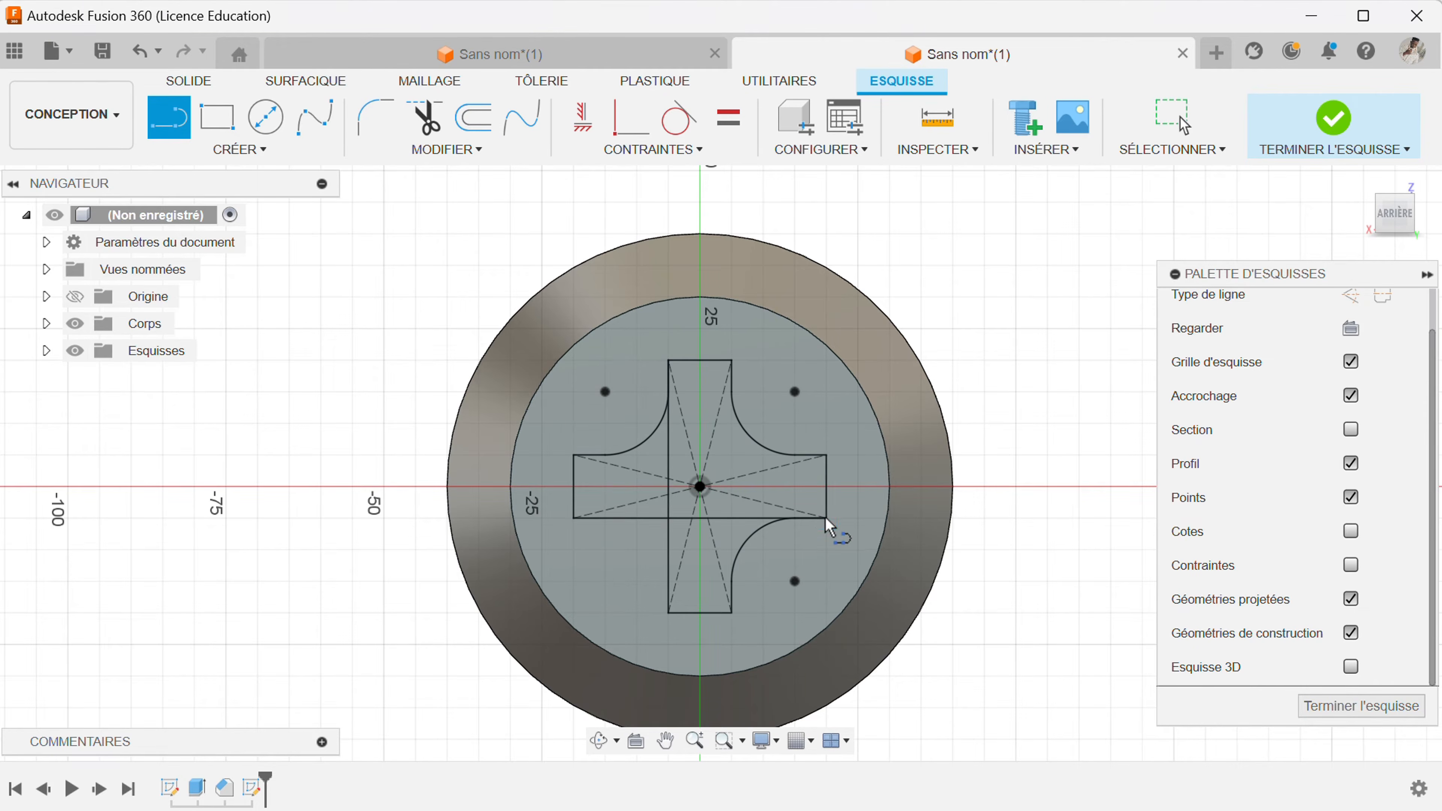
# Fillet the lower-left inner corner of the cross with a 10 mm radius and finish the sketch
pyautogui.click(375, 117)
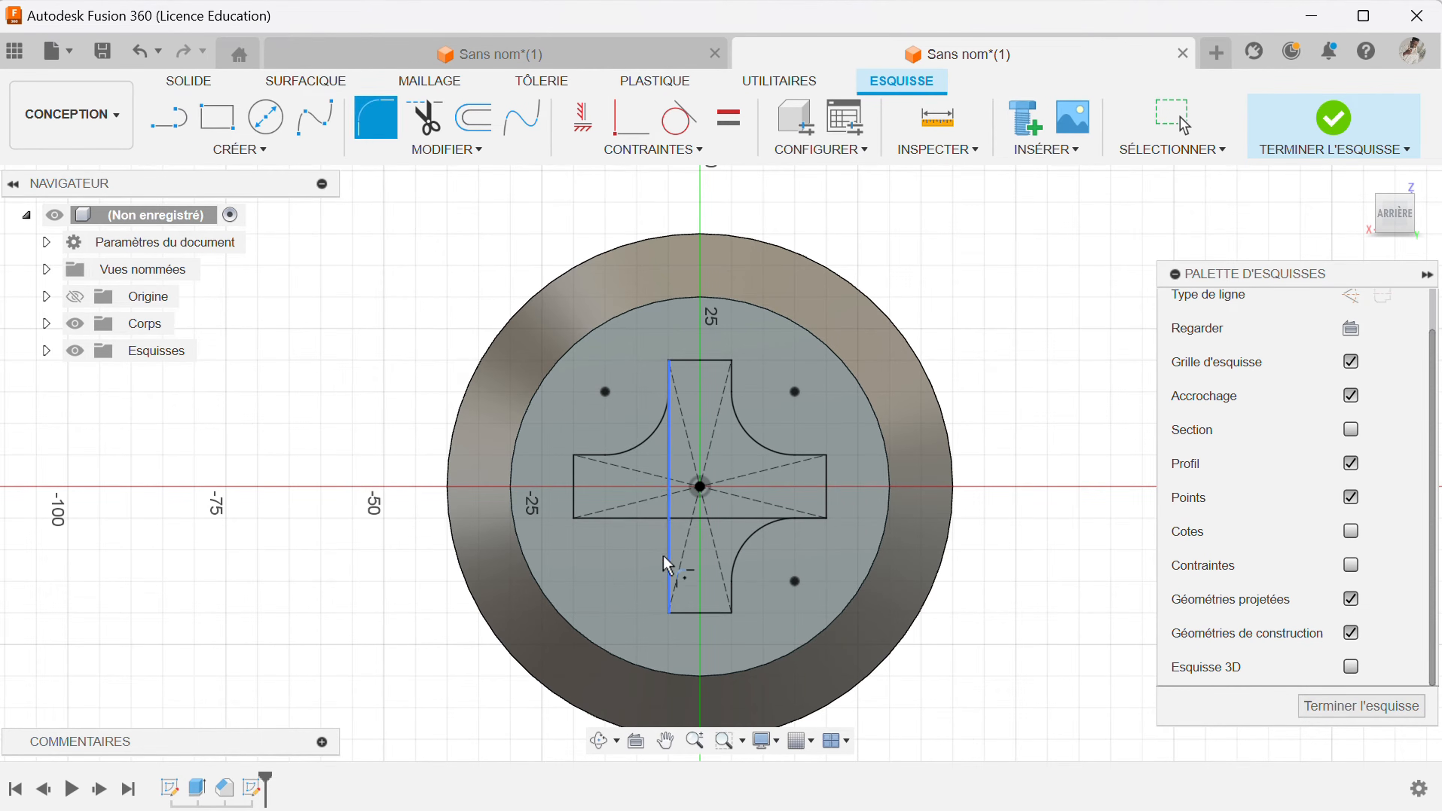
pyautogui.click(655, 523)
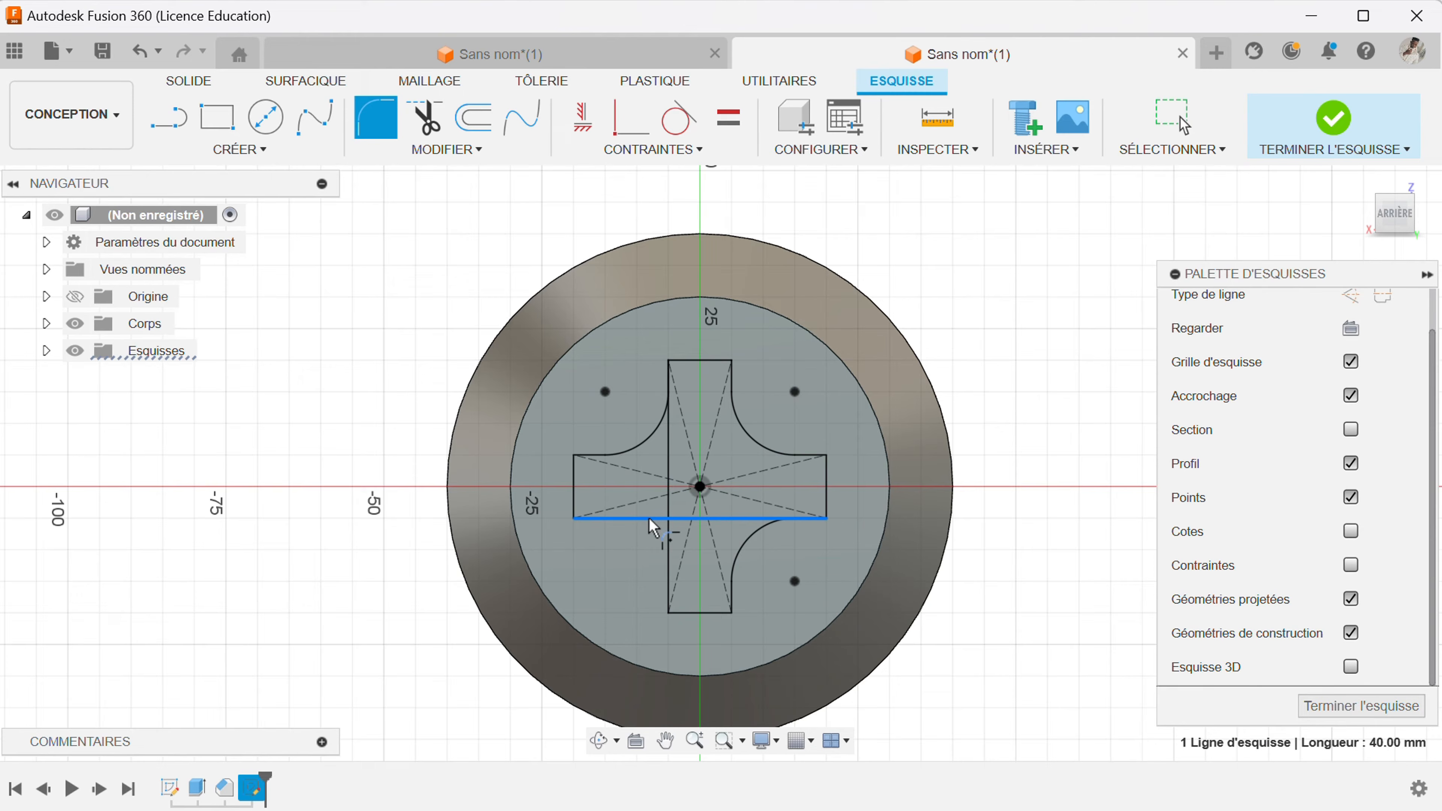
pyautogui.click(673, 561)
pyautogui.press('Return')
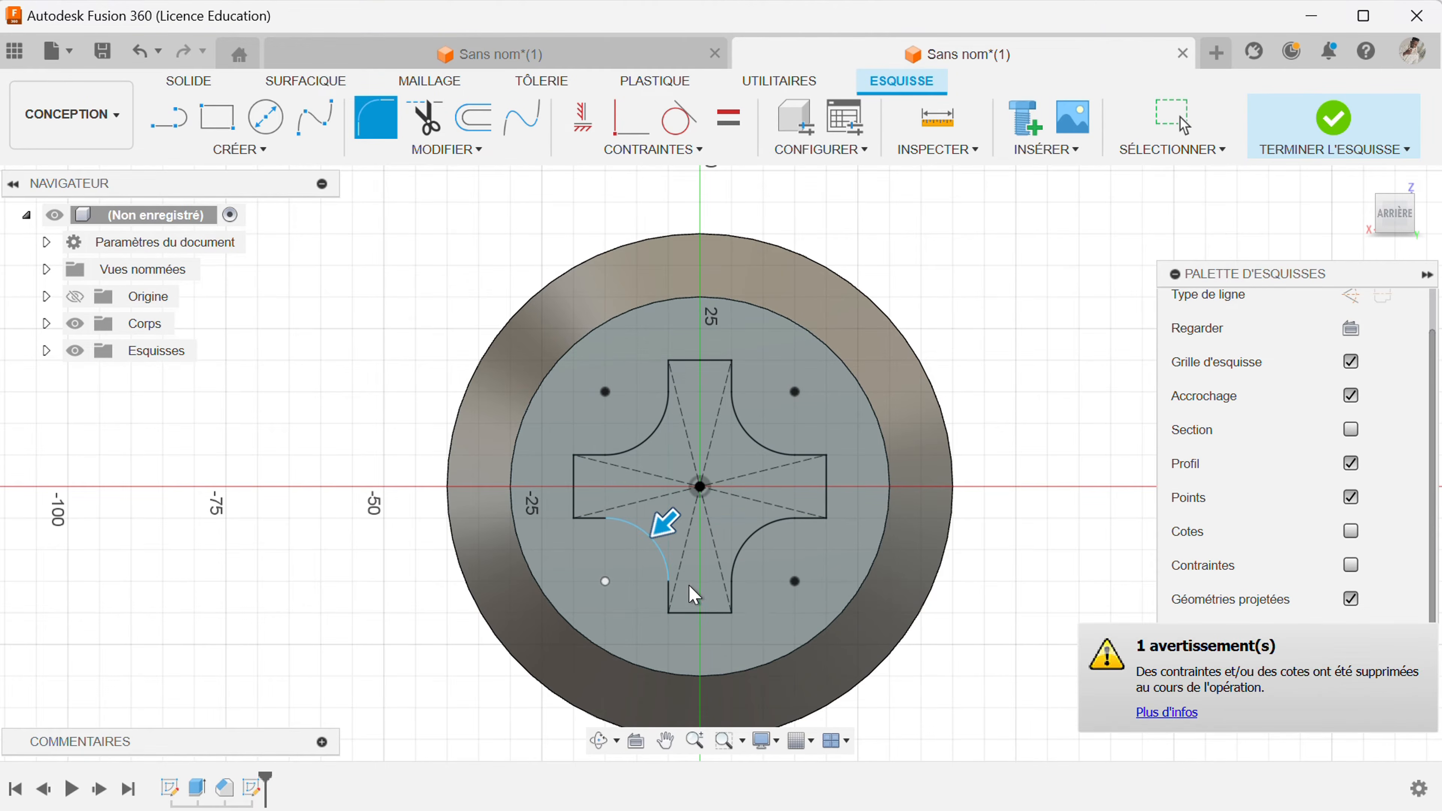
pyautogui.press('Escape')
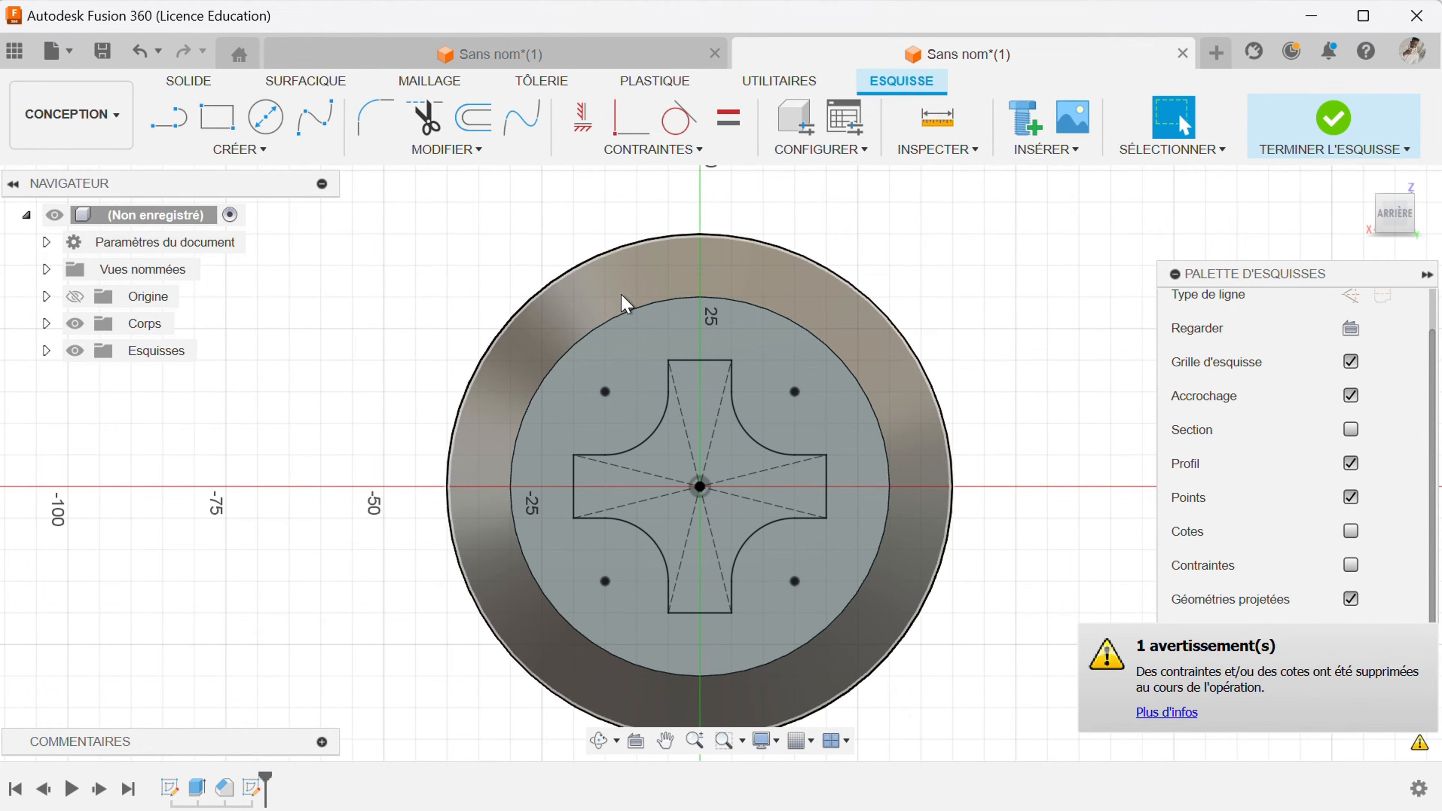
pyautogui.click(1333, 118)
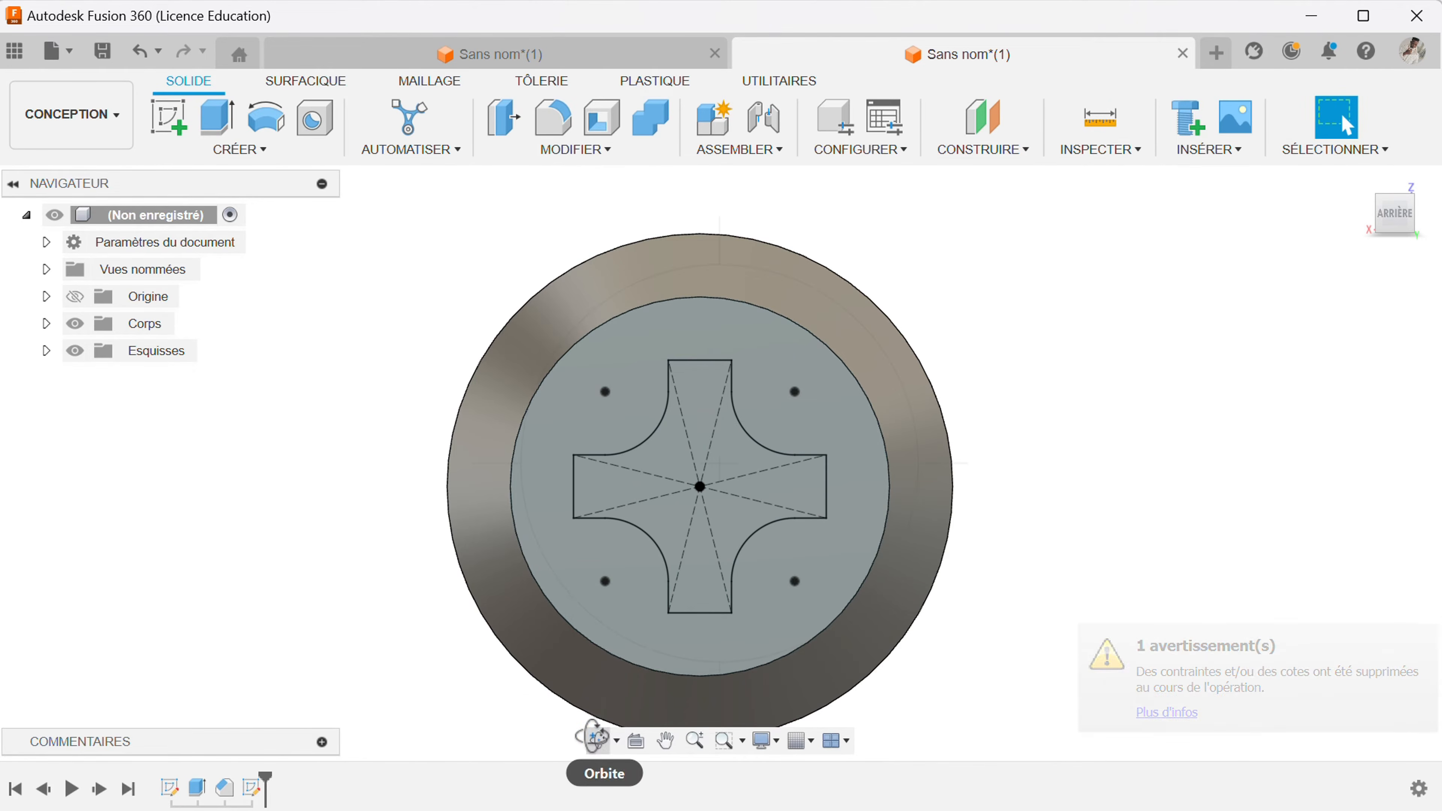
# Extrude the cross profile 5 mm into the head as a cut
pyautogui.click(599, 740)
pyautogui.moveTo(725, 422); pyautogui.dragTo(799, 444)
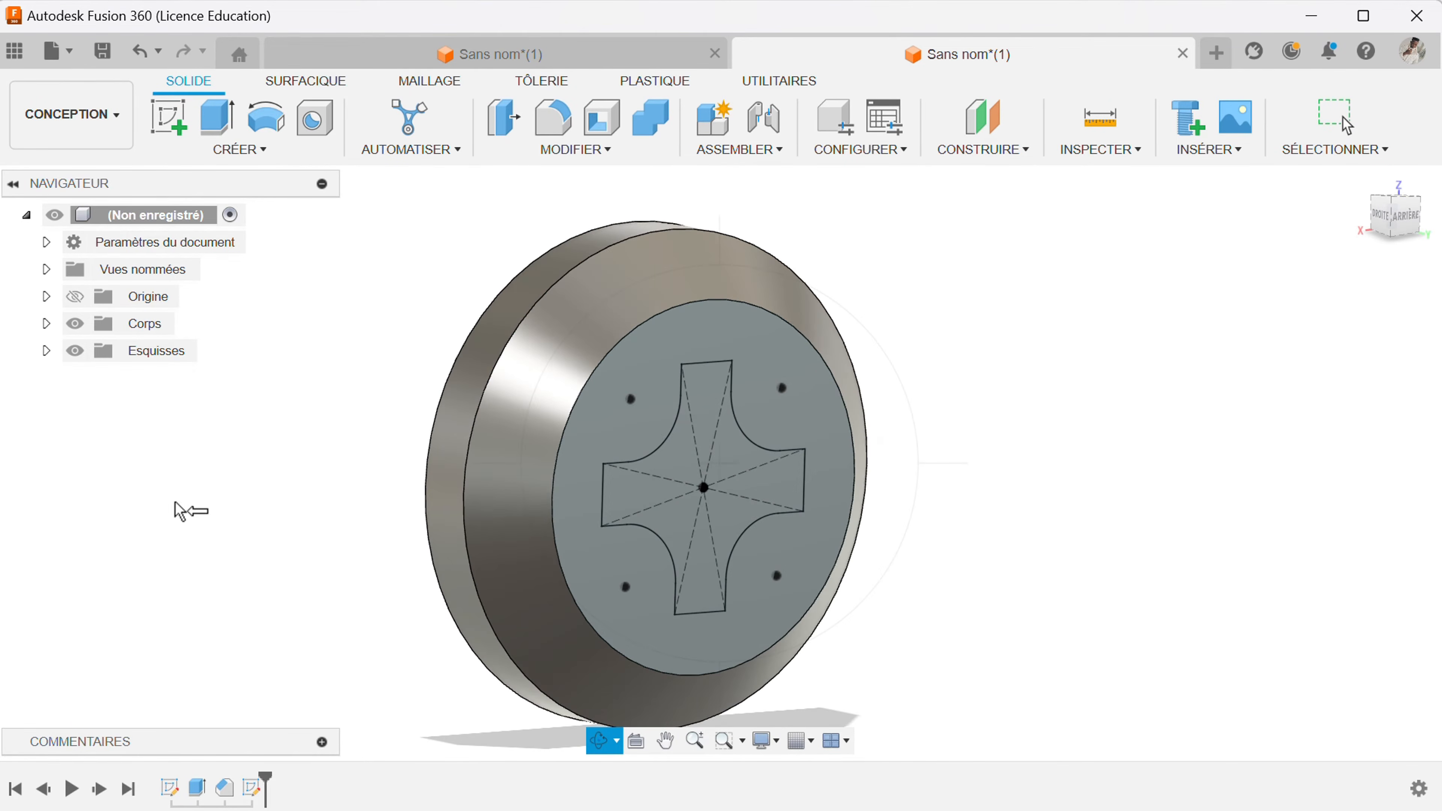
pyautogui.press('Escape')
pyautogui.click(216, 117)
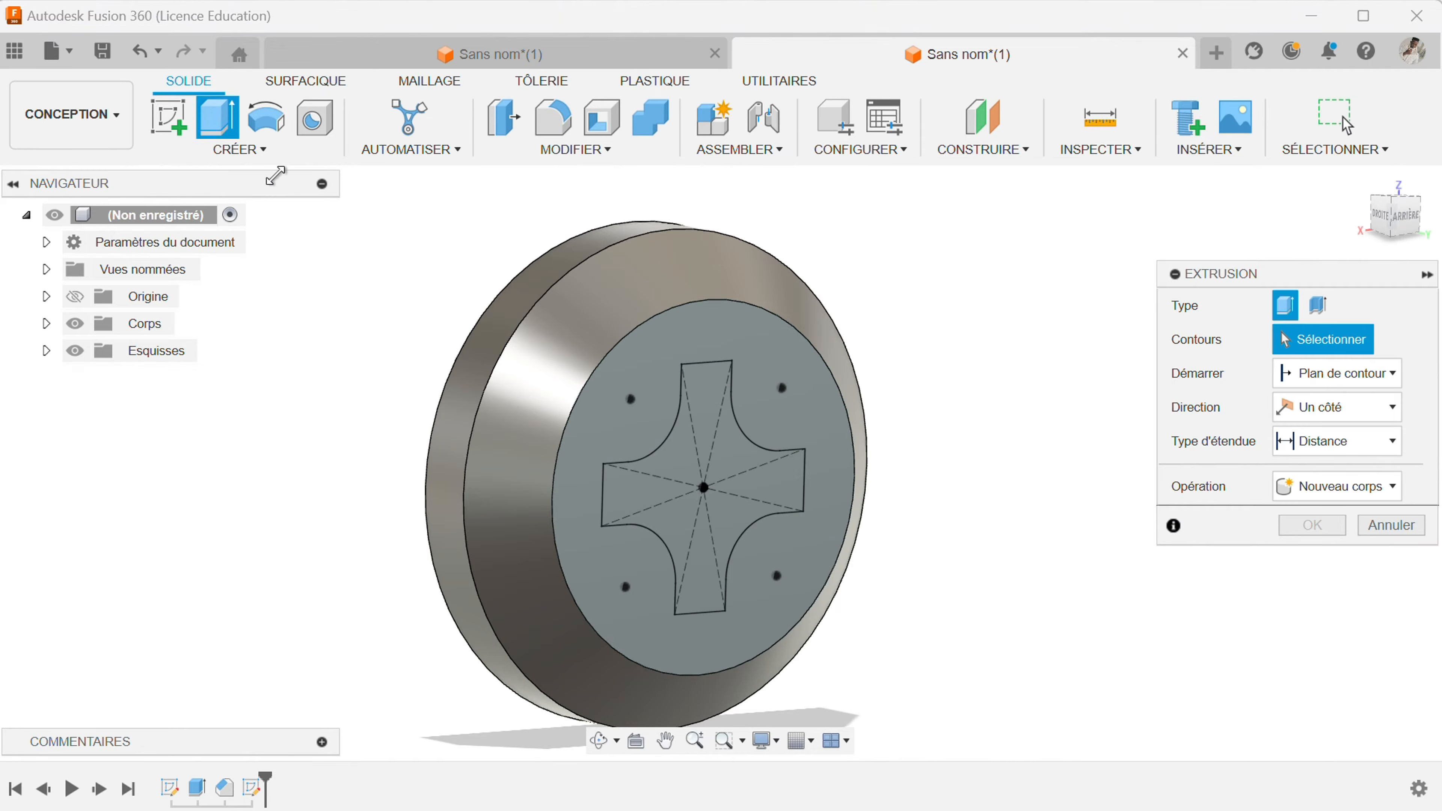
pyautogui.click(726, 452)
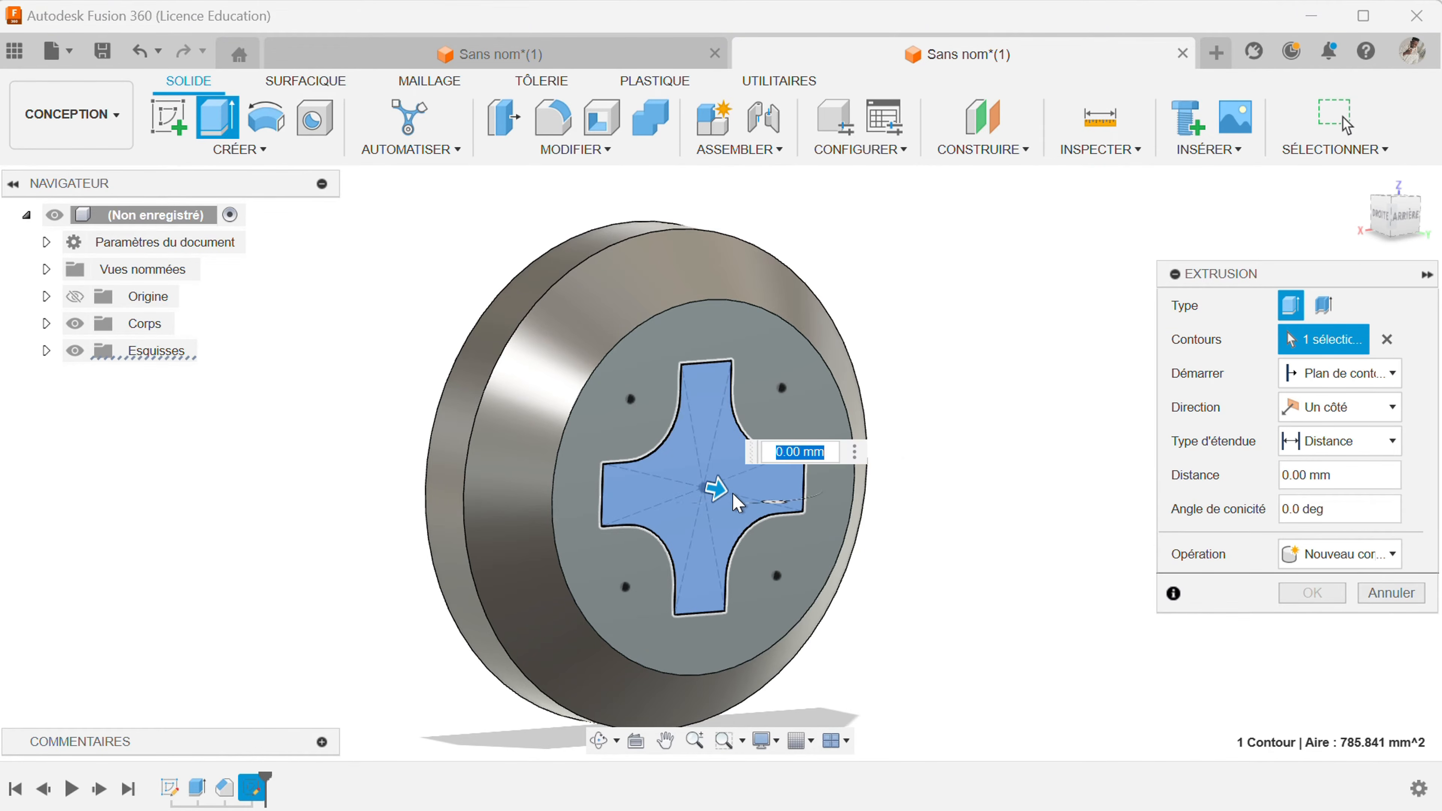
pyautogui.moveTo(722, 490); pyautogui.dragTo(709, 483)
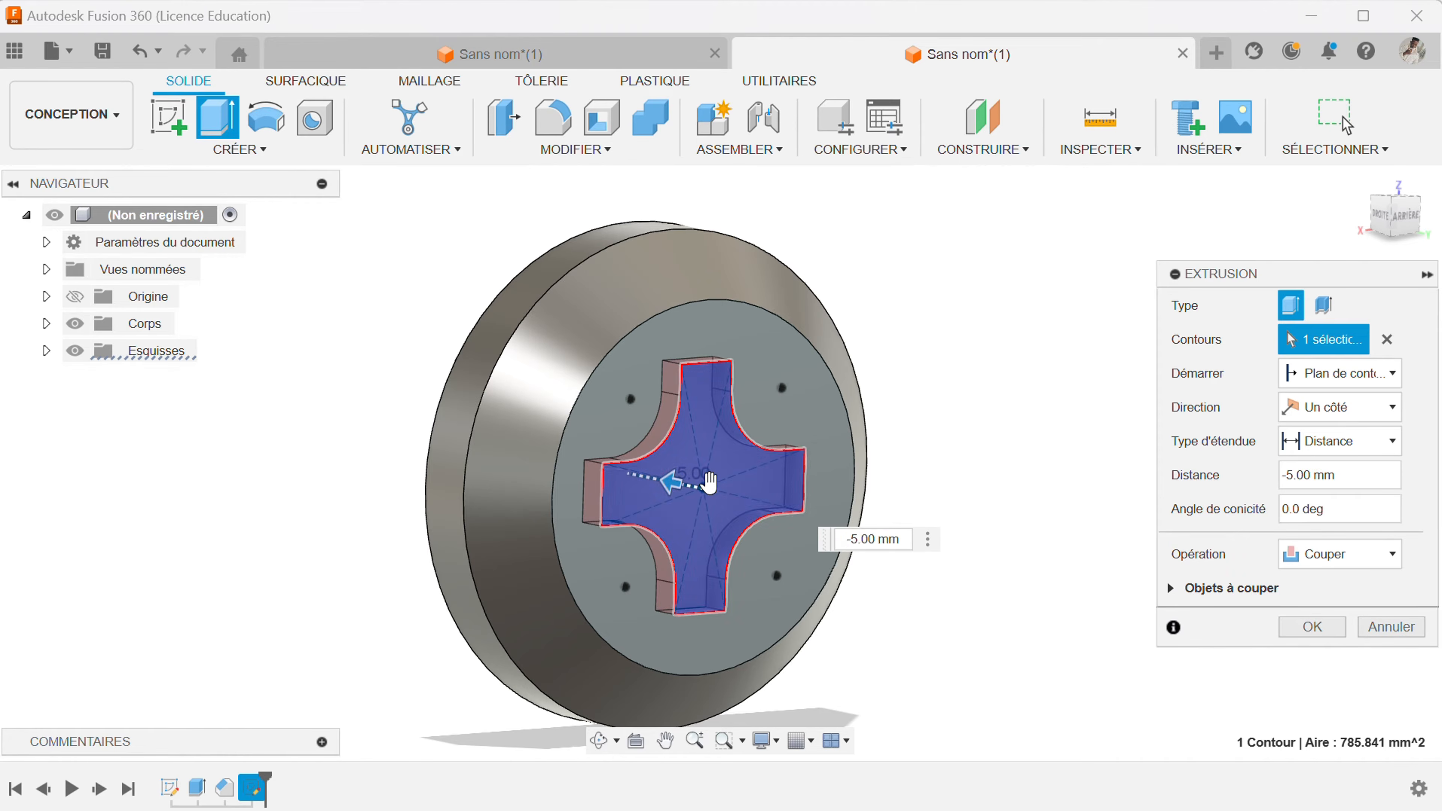
pyautogui.click(1300, 629)
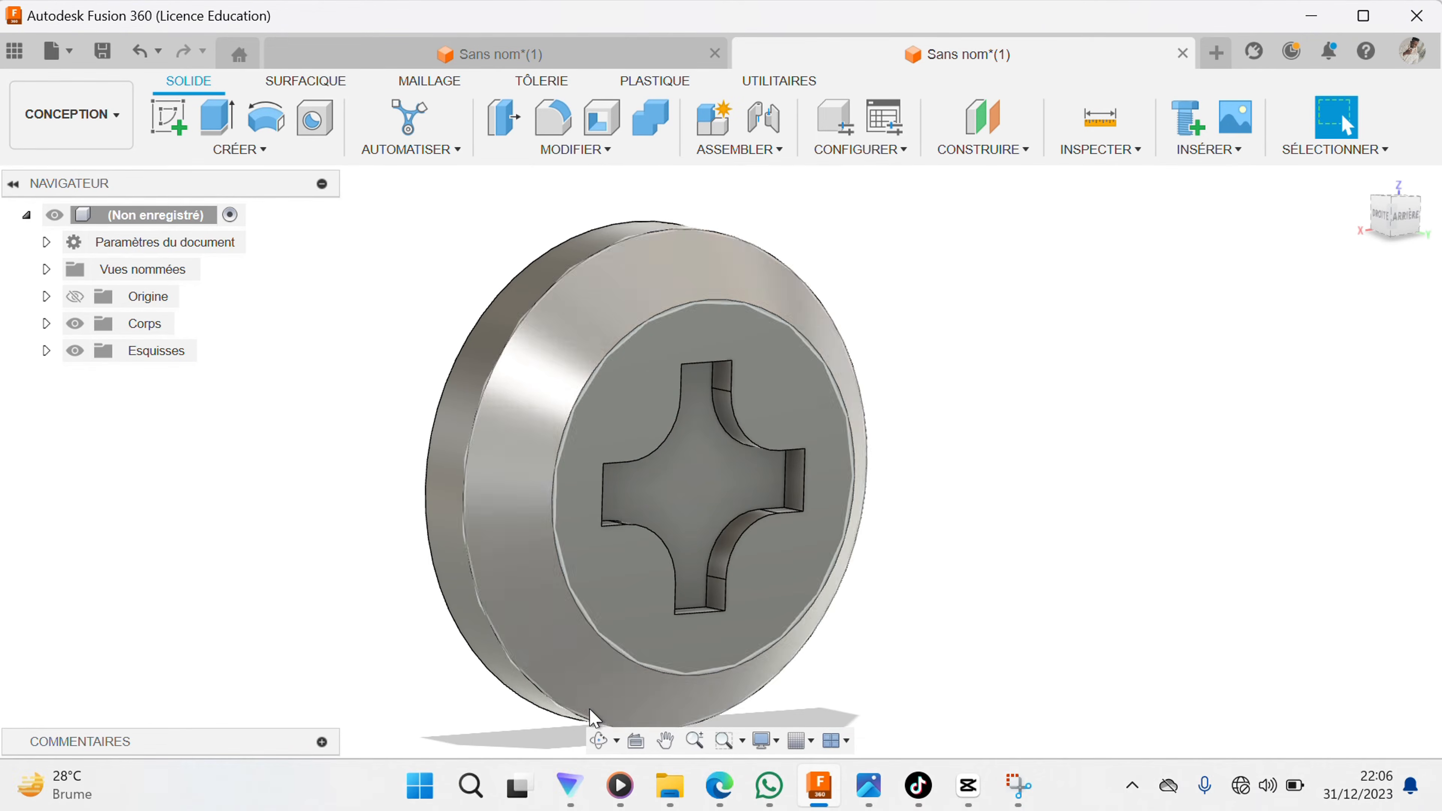
# Sketch a 50 mm diameter circle centred on the head's flat underside and finish the sketch
pyautogui.click(599, 740)
pyautogui.moveTo(670, 511); pyautogui.dragTo(480, 387)
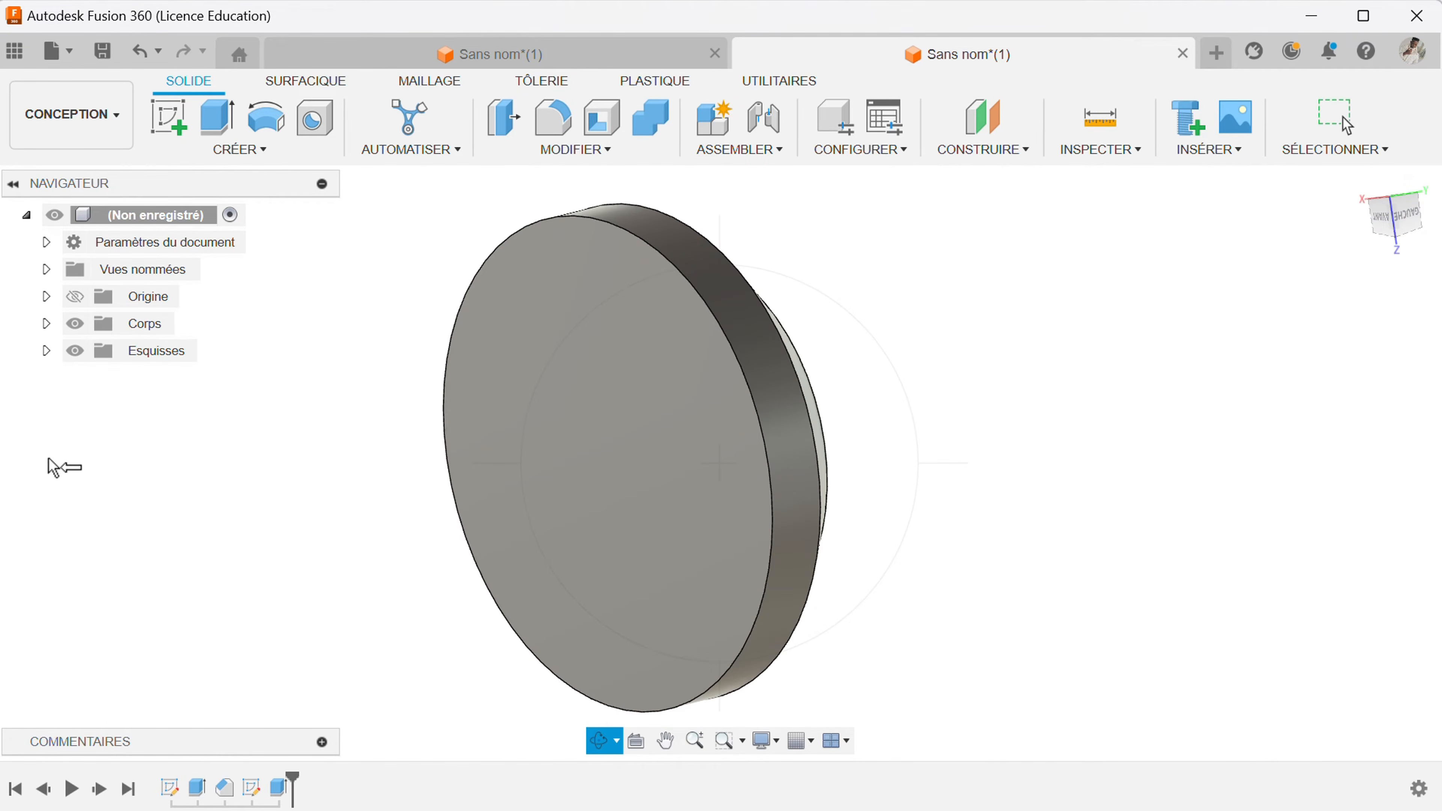
pyautogui.press('Escape')
pyautogui.click(542, 419)
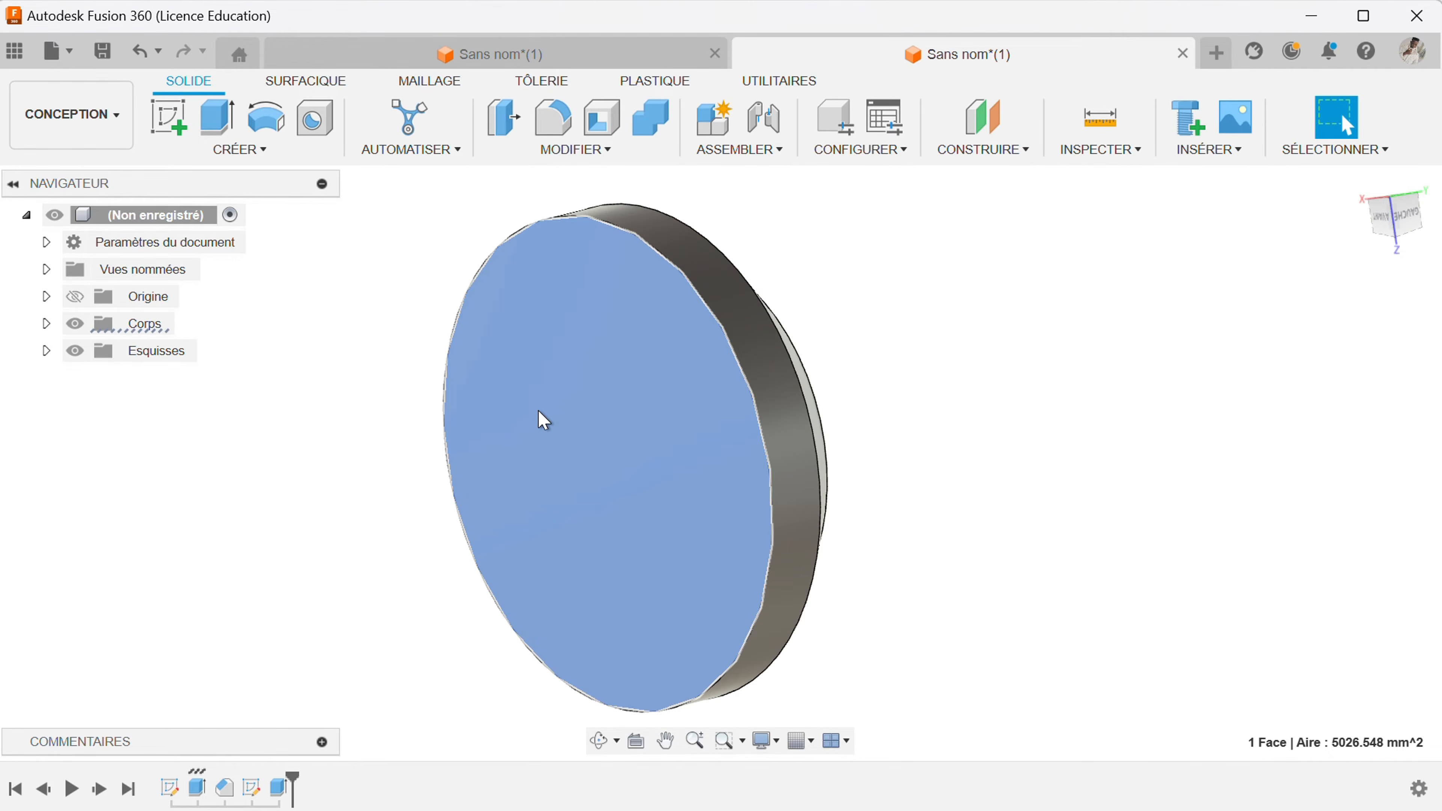
pyautogui.click(180, 118)
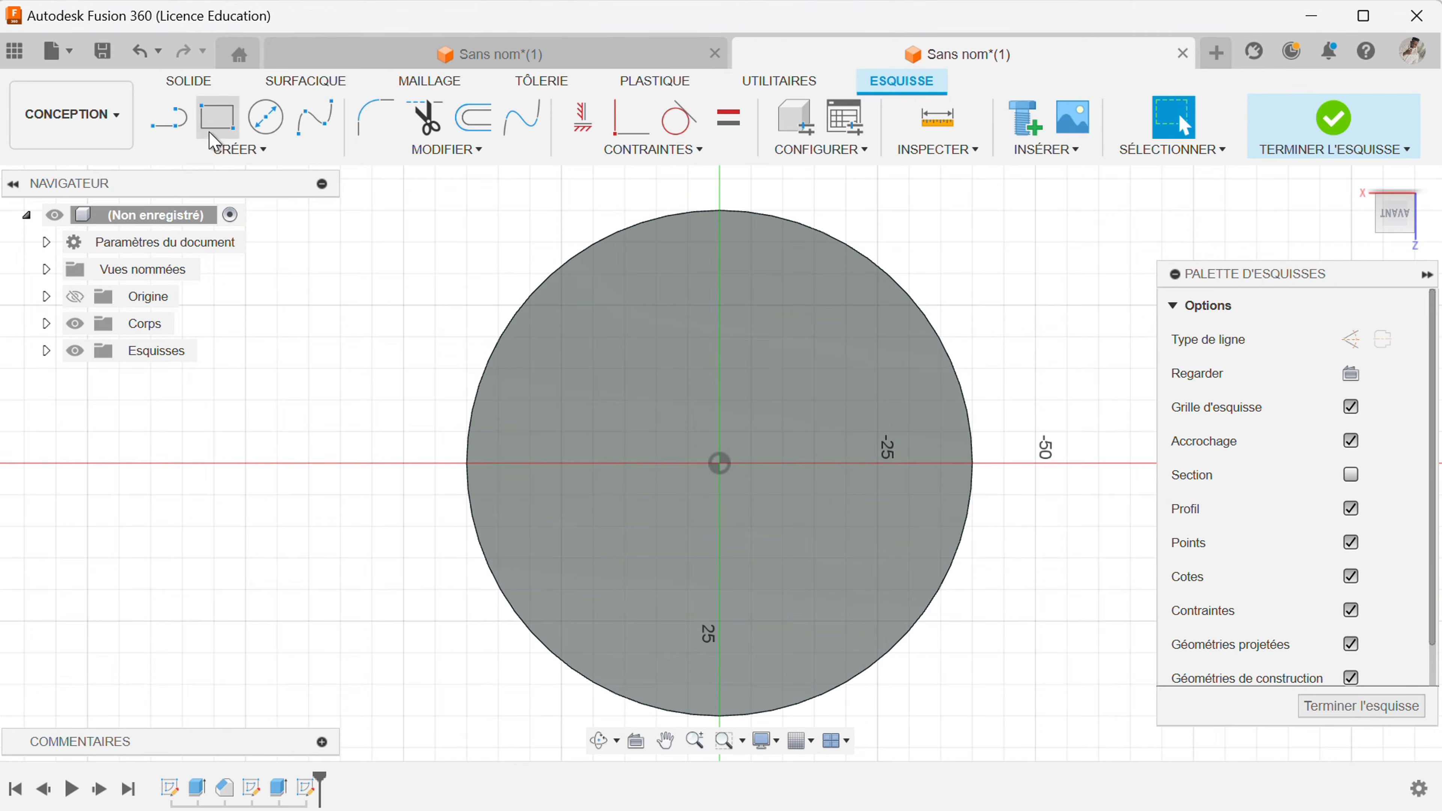
pyautogui.click(256, 122)
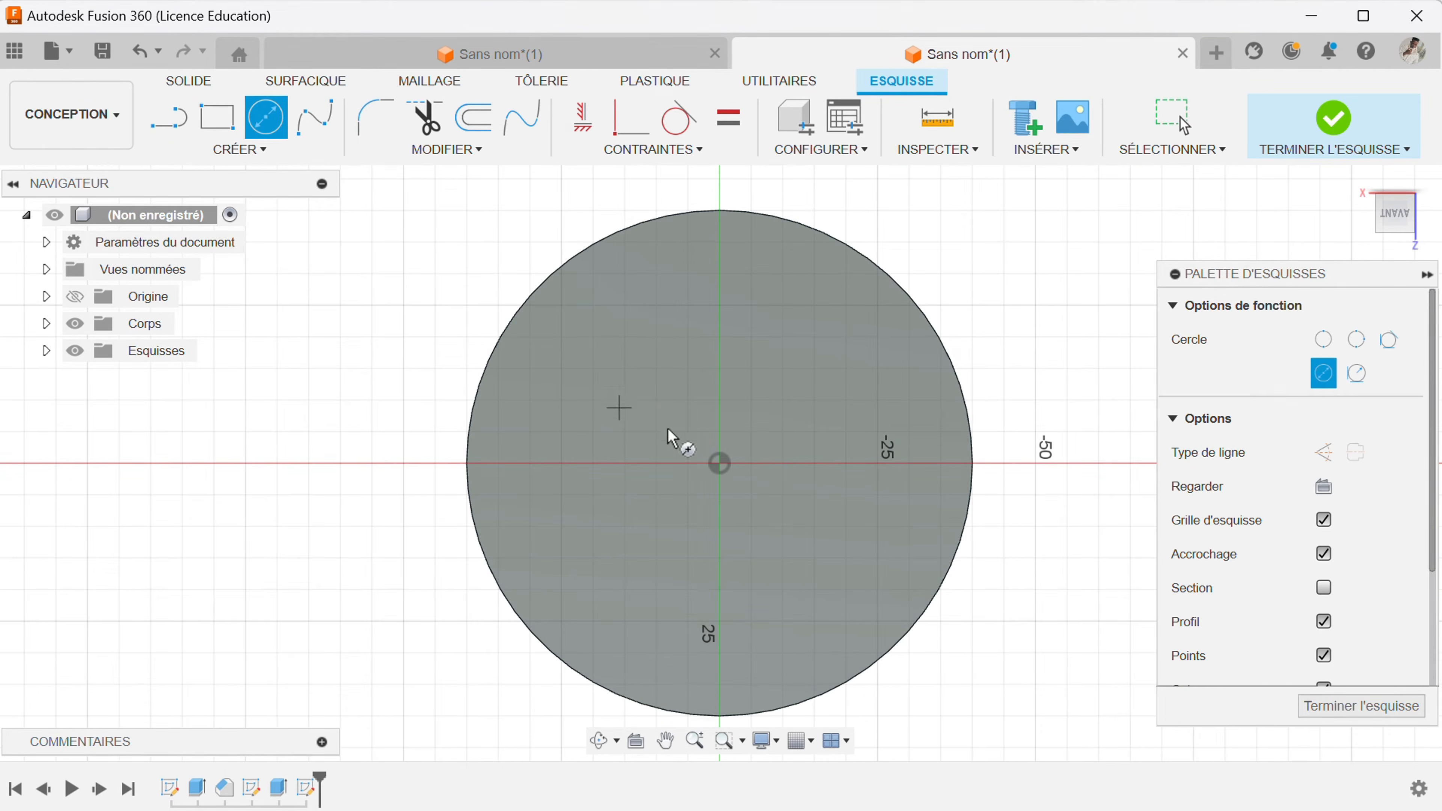
pyautogui.click(718, 463)
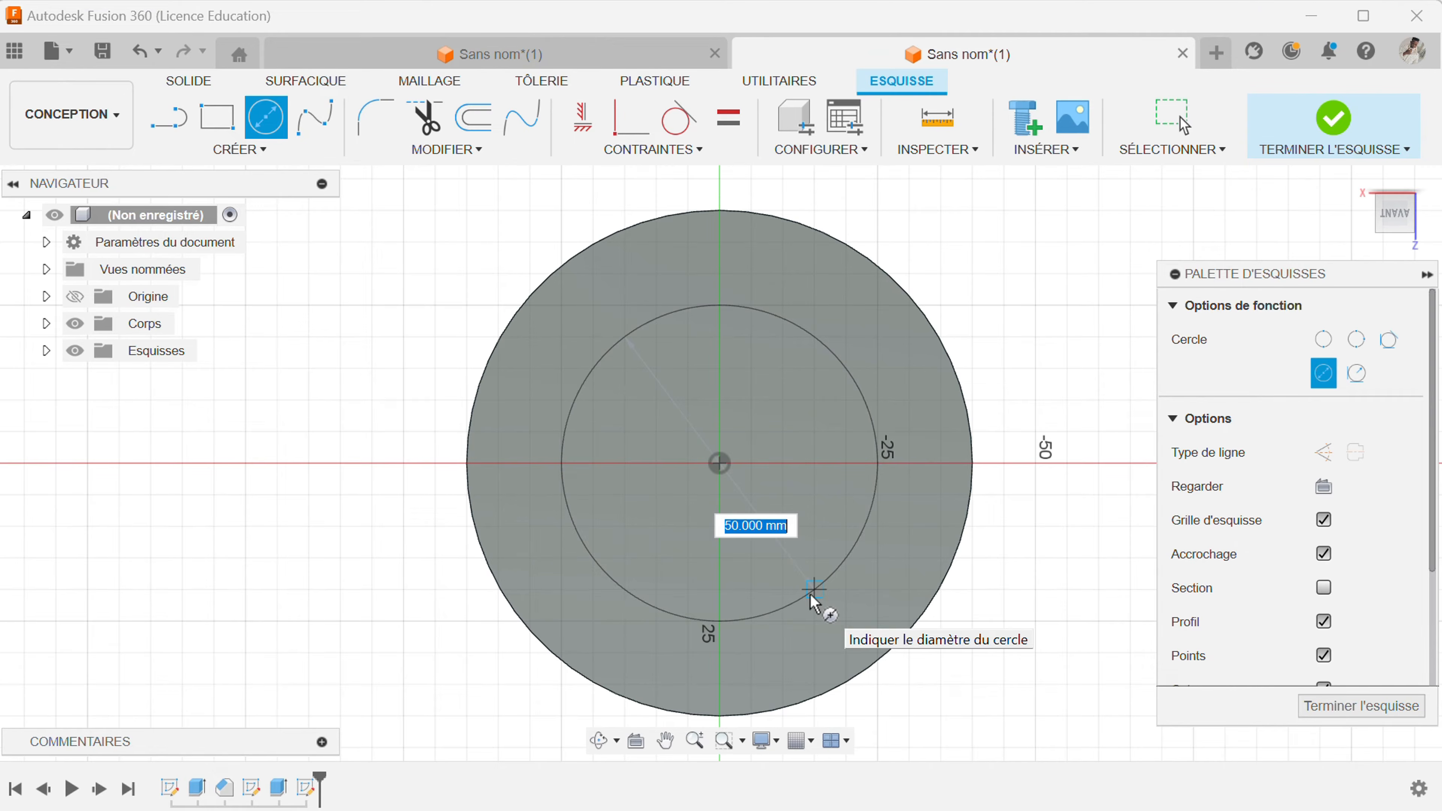
pyautogui.press('Tab')
pyautogui.press('Return')
pyautogui.press('Escape')
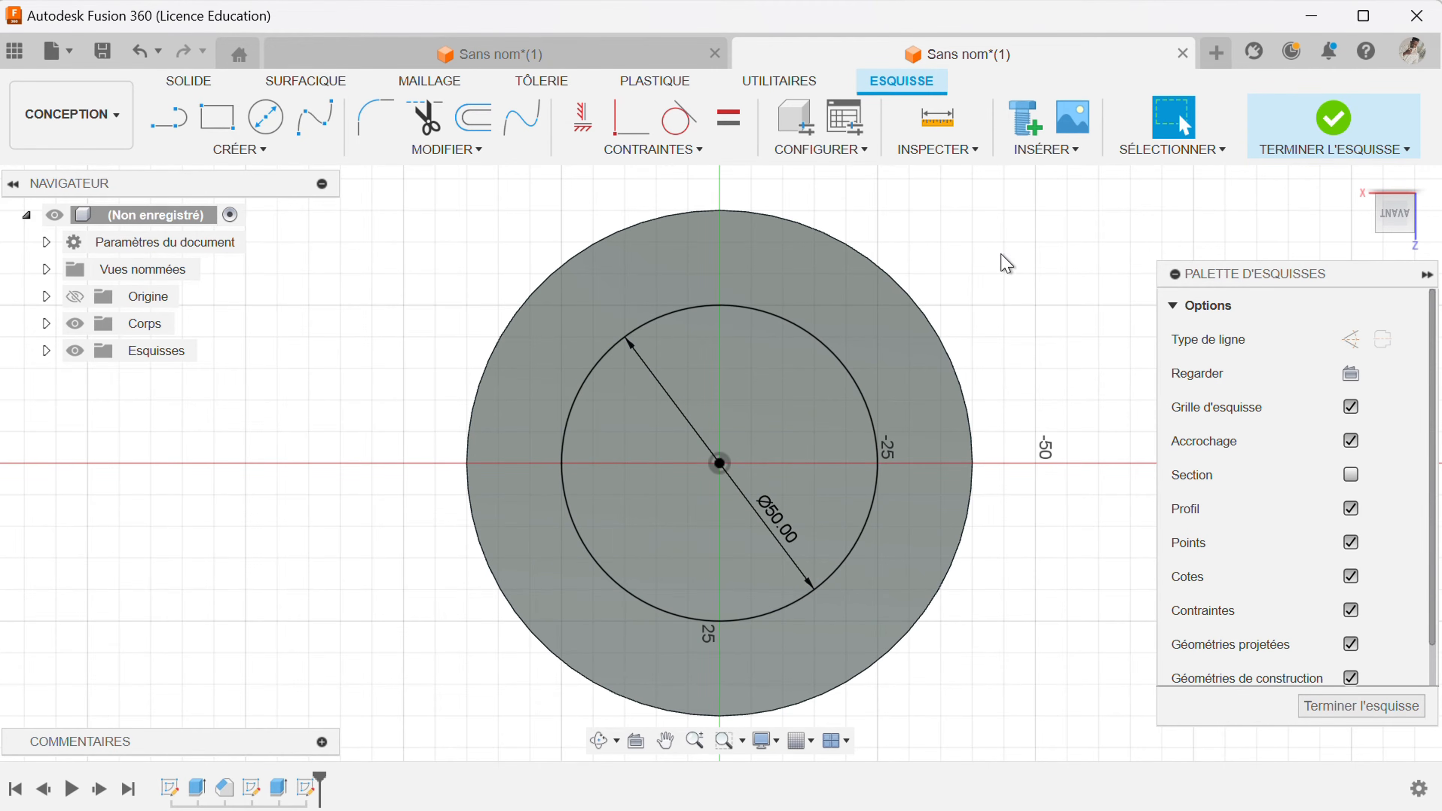
pyautogui.click(1356, 149)
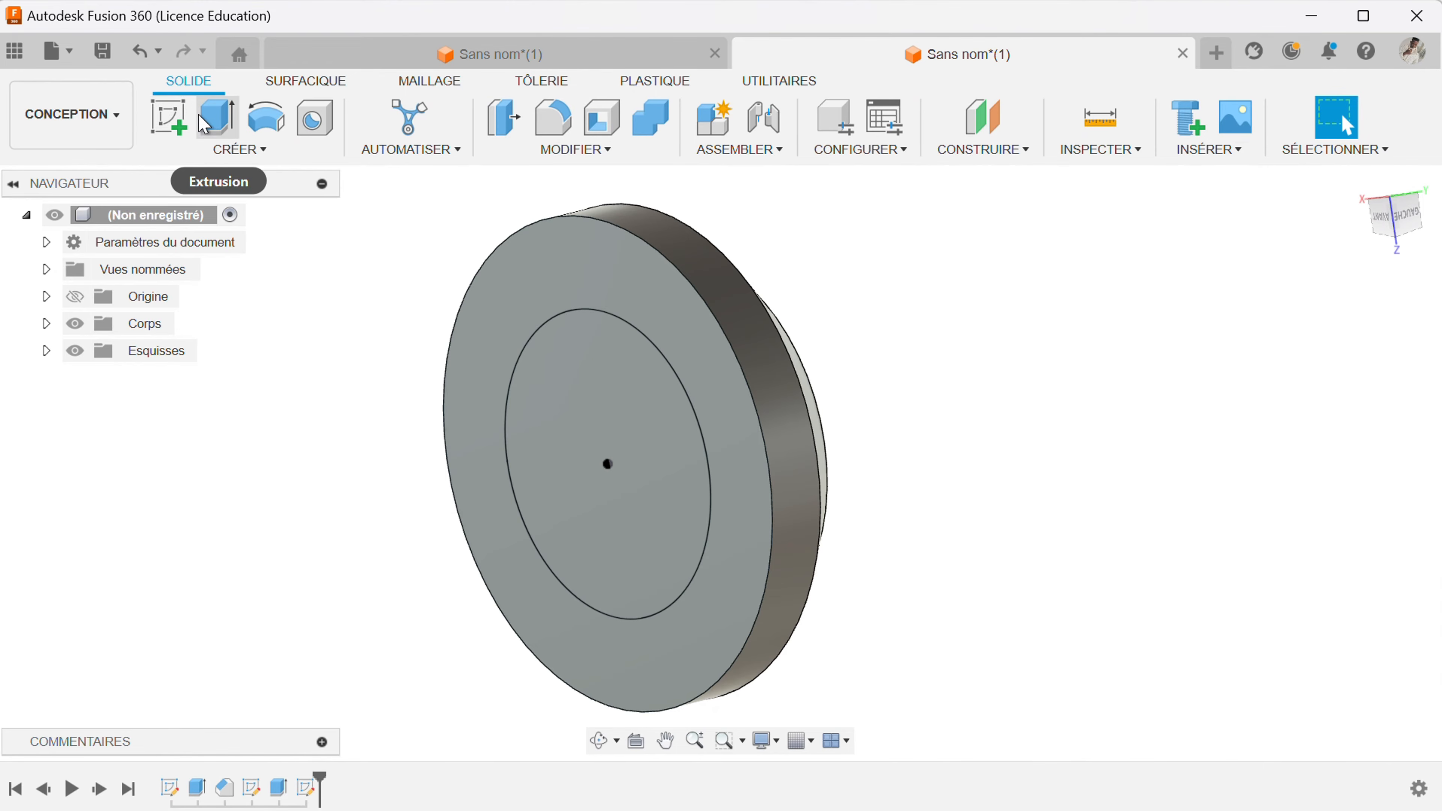
# Extrude the circle 190 mm away from the head and join it to form the shank
pyautogui.click(203, 124)
pyautogui.click(603, 494)
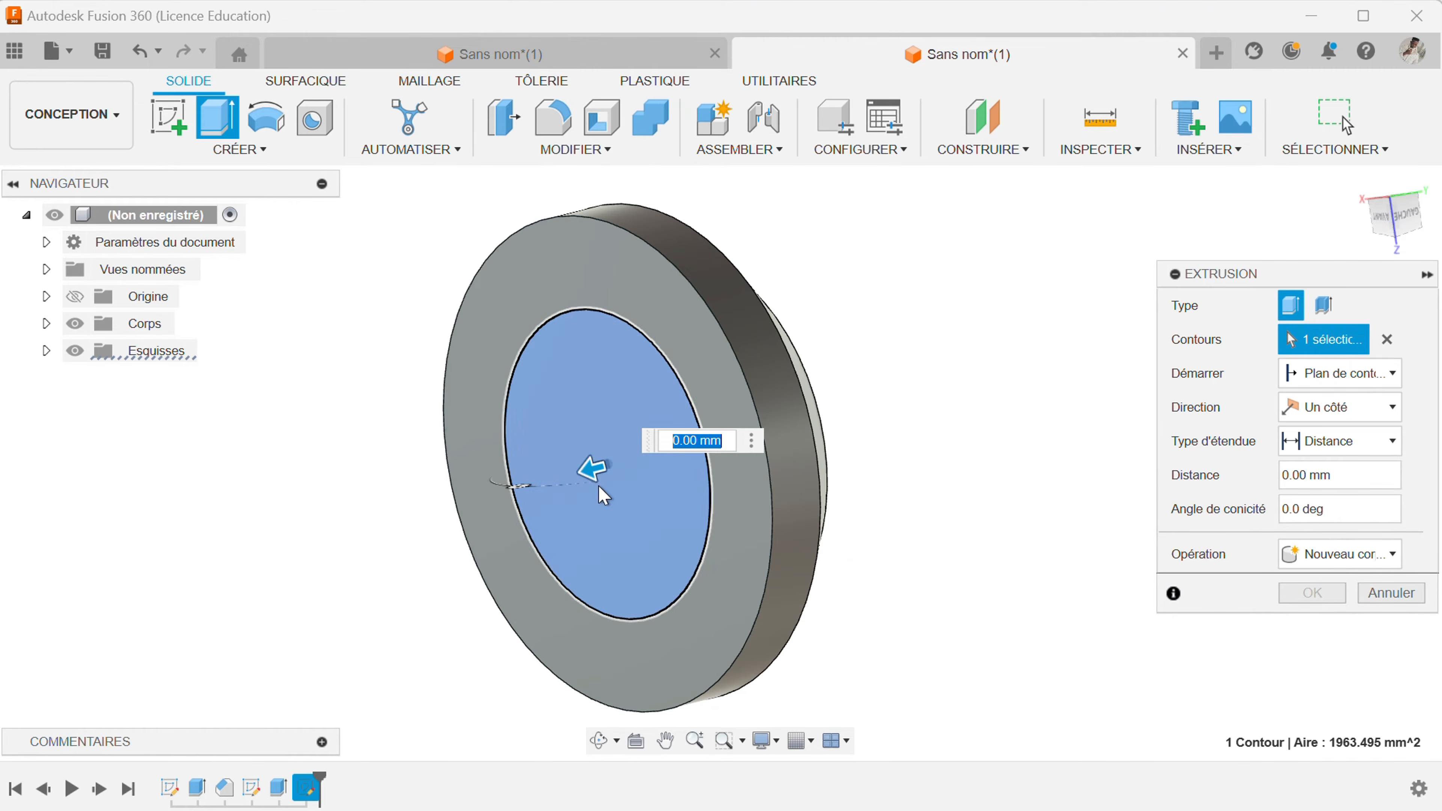
pyautogui.moveTo(591, 472); pyautogui.dragTo(129, 557)
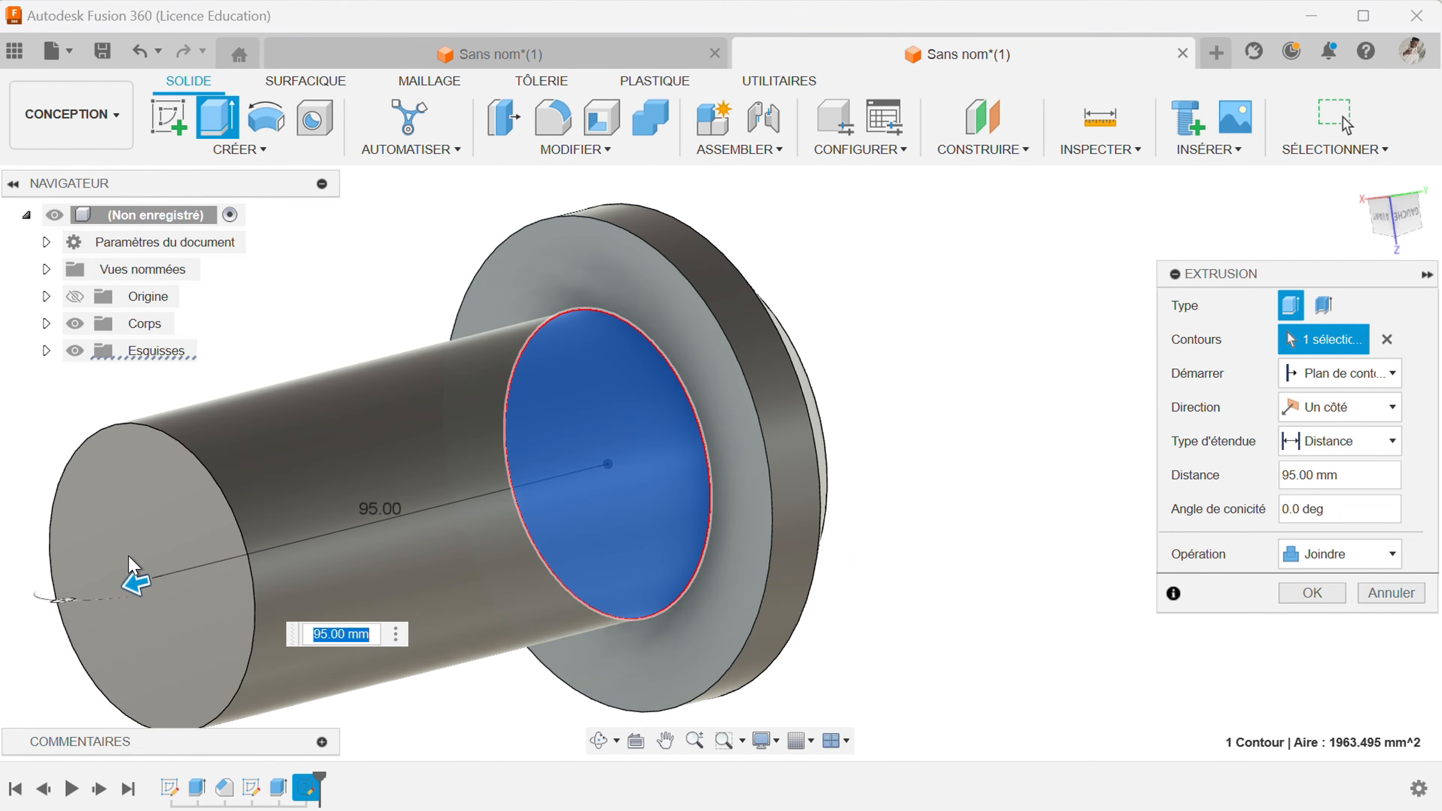
pyautogui.write('1')
pyautogui.write('90')
pyautogui.press('Return')
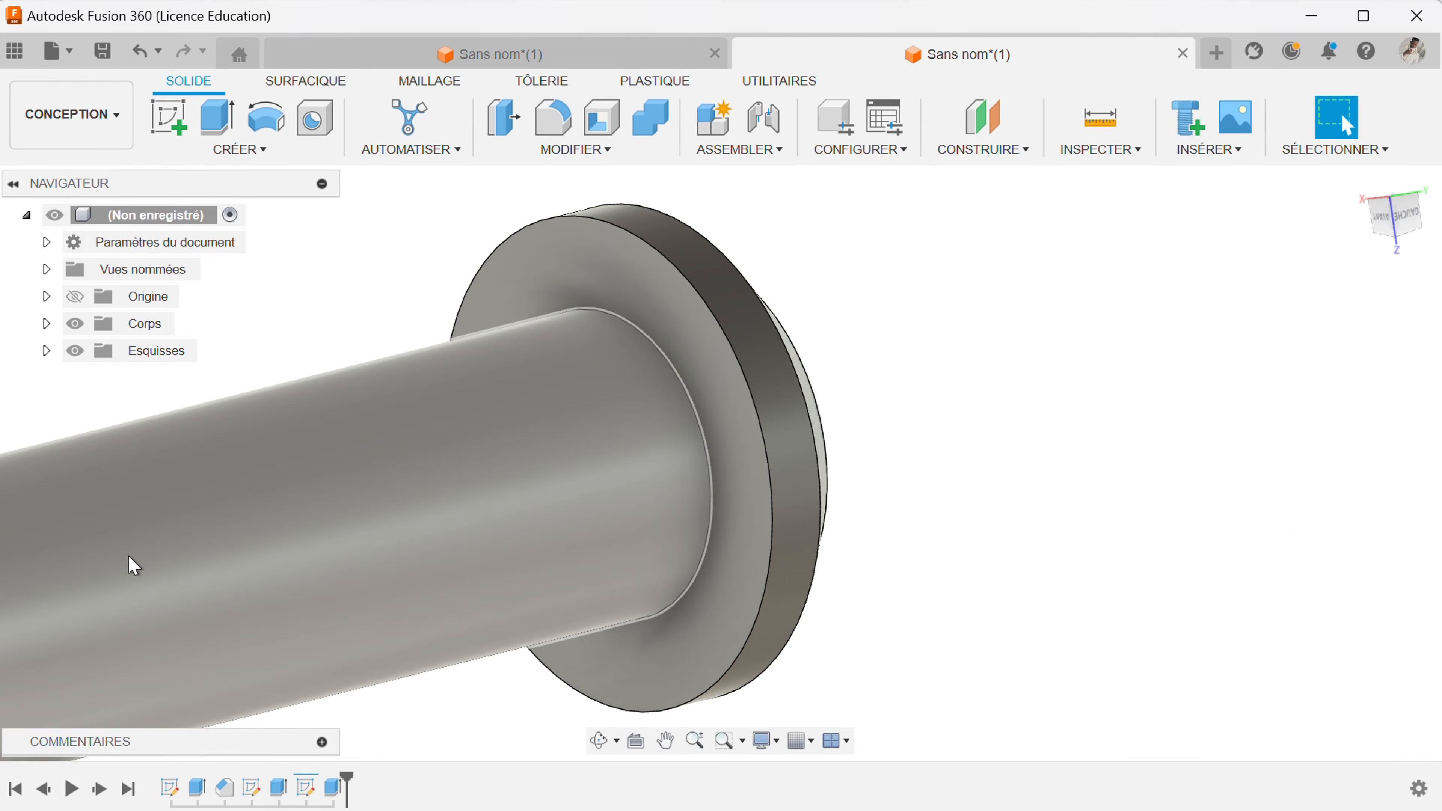
pyautogui.moveTo(178, 551)
pyautogui.mouseDown(button='middle')
pyautogui.moveTo(170, 538)
pyautogui.moveTo(731, 441)
pyautogui.moveTo(718, 453)
pyautogui.moveTo(886, 474)
pyautogui.mouseUp(button='middle')
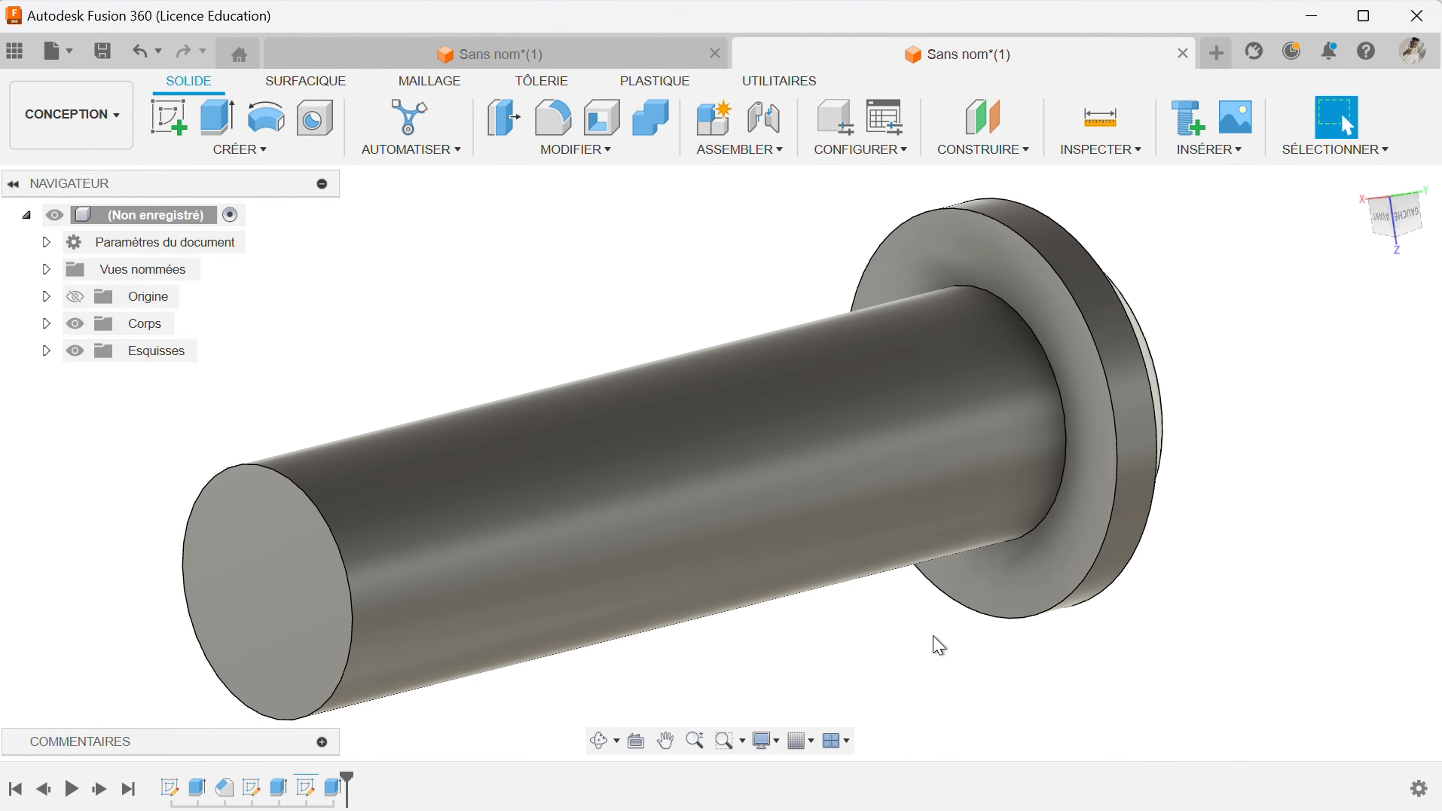
# Edit the shank's sketch, set the circle diameter to 45 mm and finish the sketch
pyautogui.click(599, 740)
pyautogui.moveTo(714, 618); pyautogui.dragTo(677, 430)
pyautogui.scroll(-3, 676, 430)
pyautogui.scroll(-1, 821, 545)
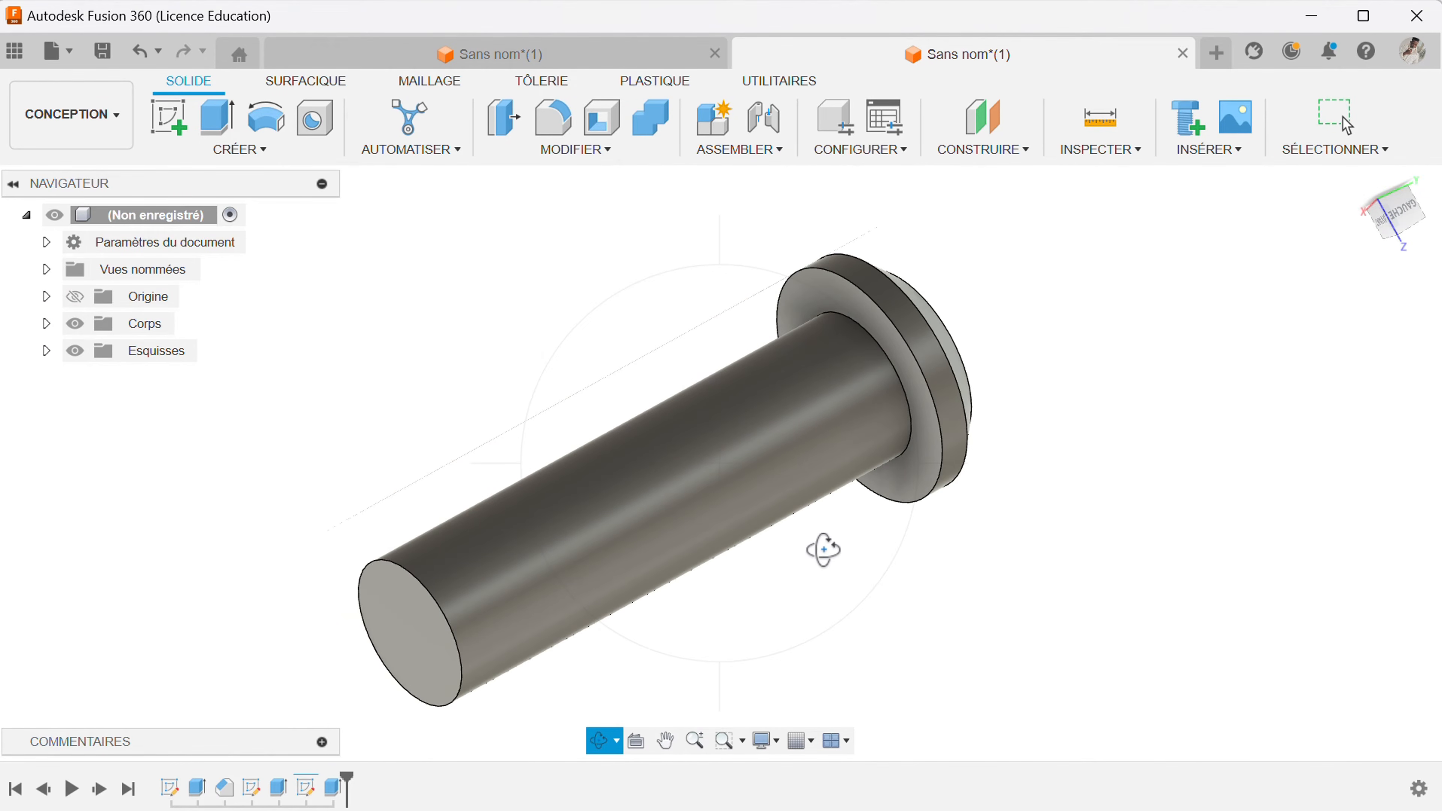
pyautogui.moveTo(812, 550); pyautogui.dragTo(811, 491)
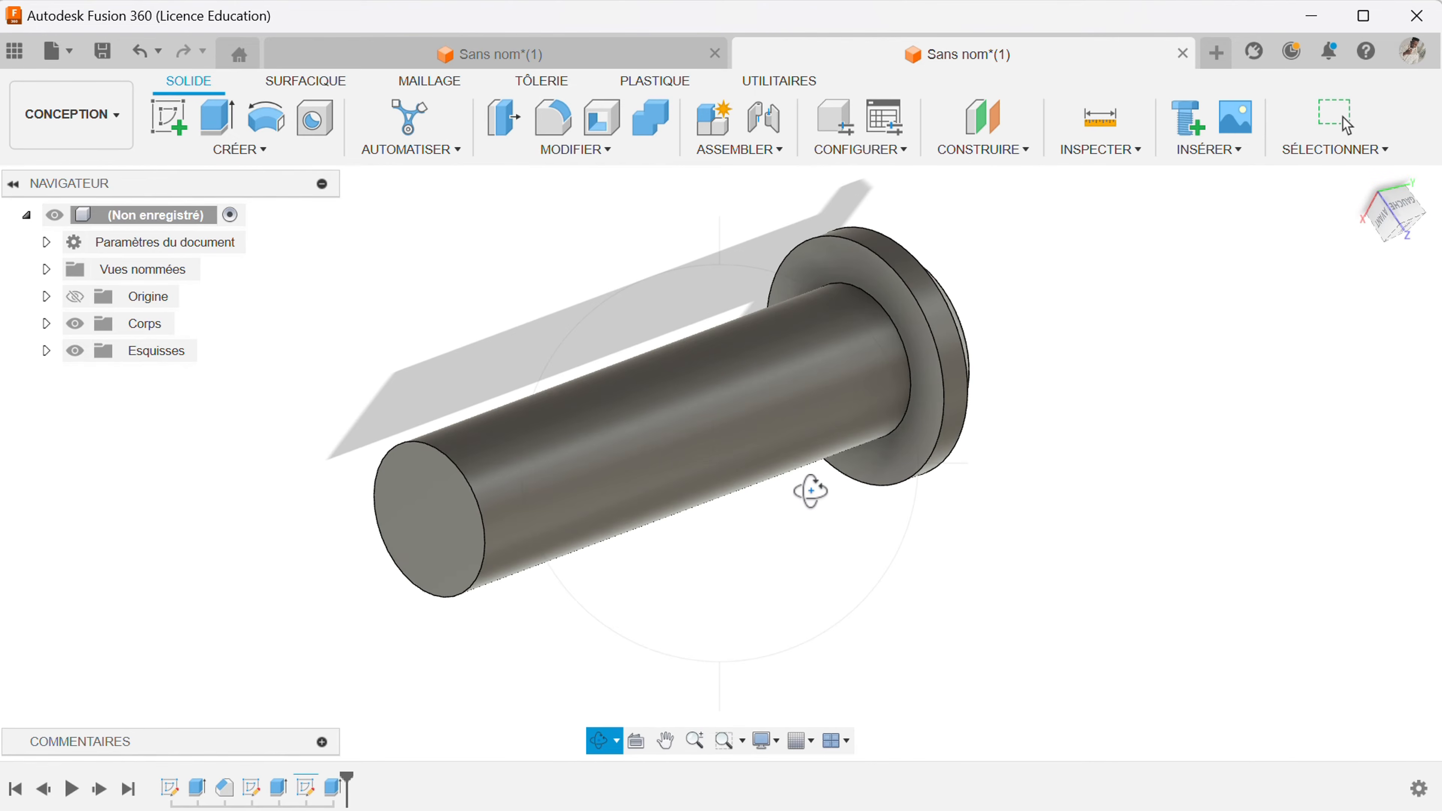
pyautogui.press('Escape')
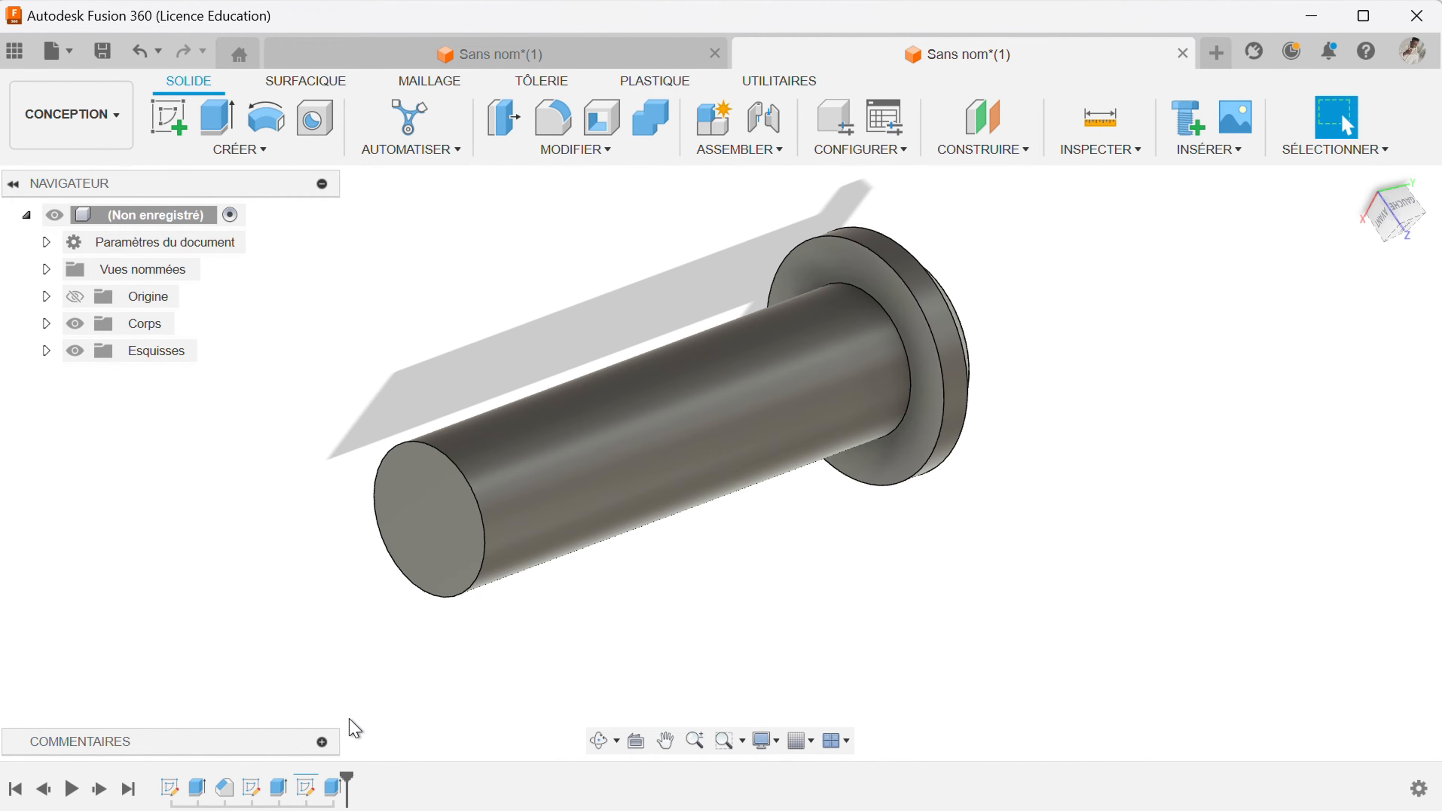
pyautogui.doubleClick(307, 795)
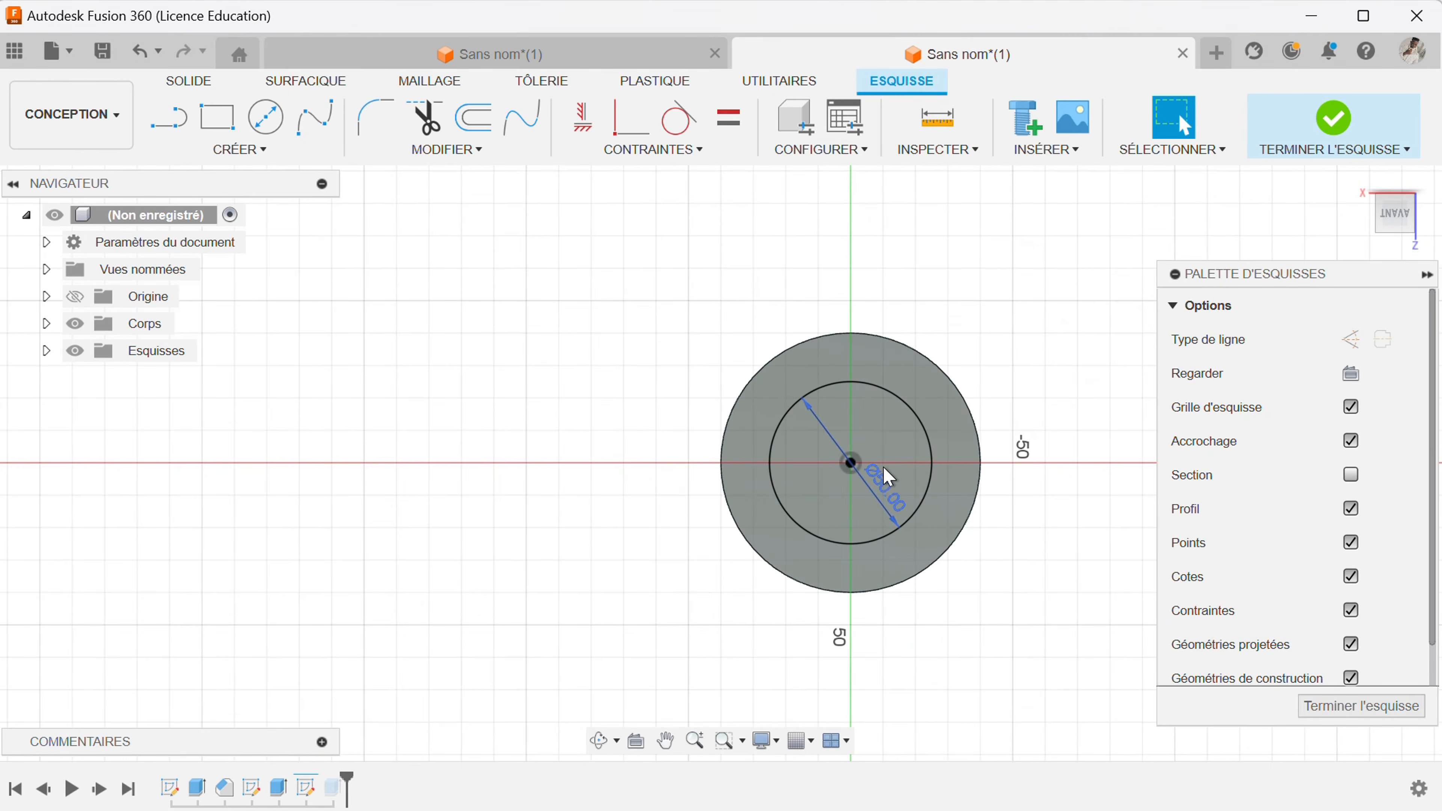
pyautogui.doubleClick(890, 486)
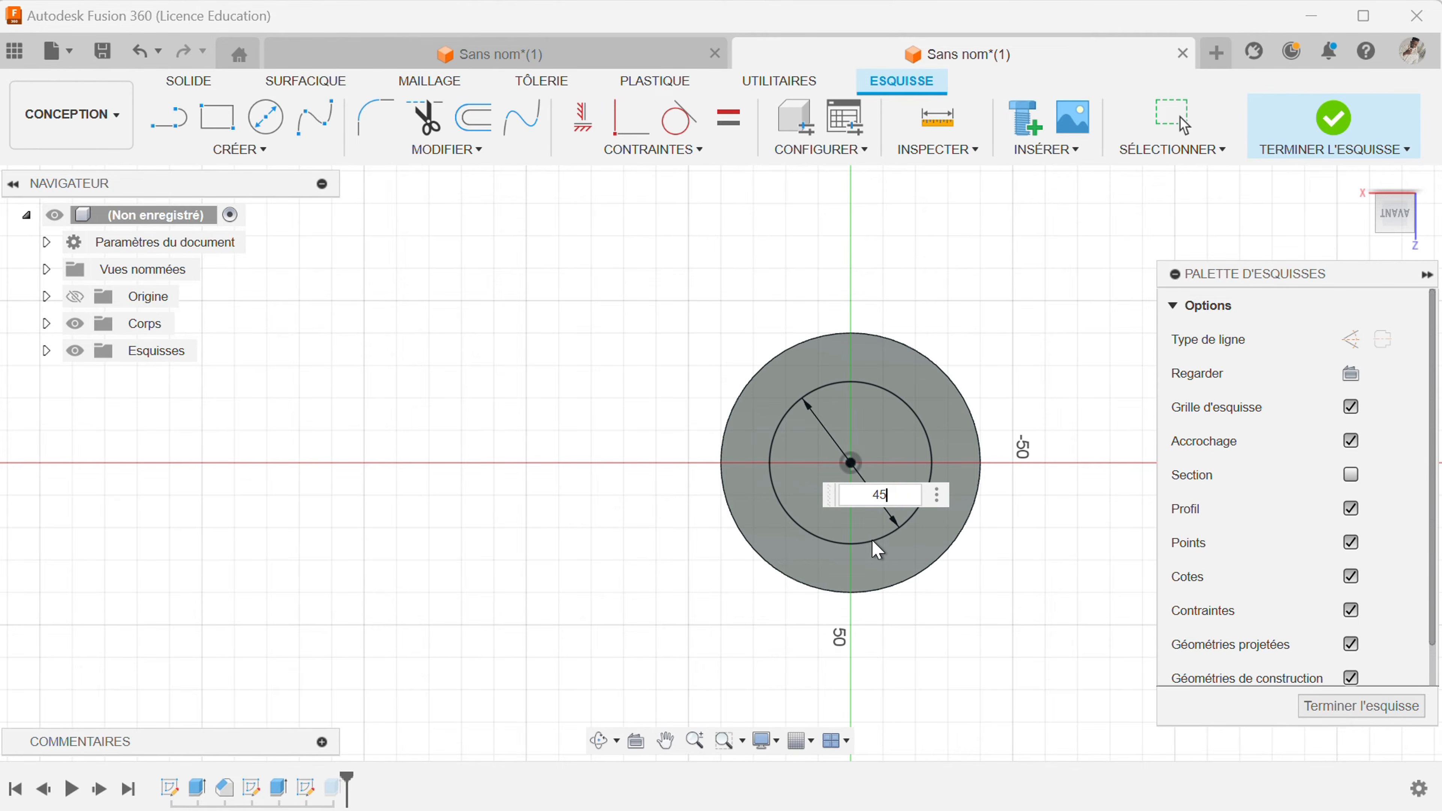
pyautogui.write('45')
pyautogui.press('Return')
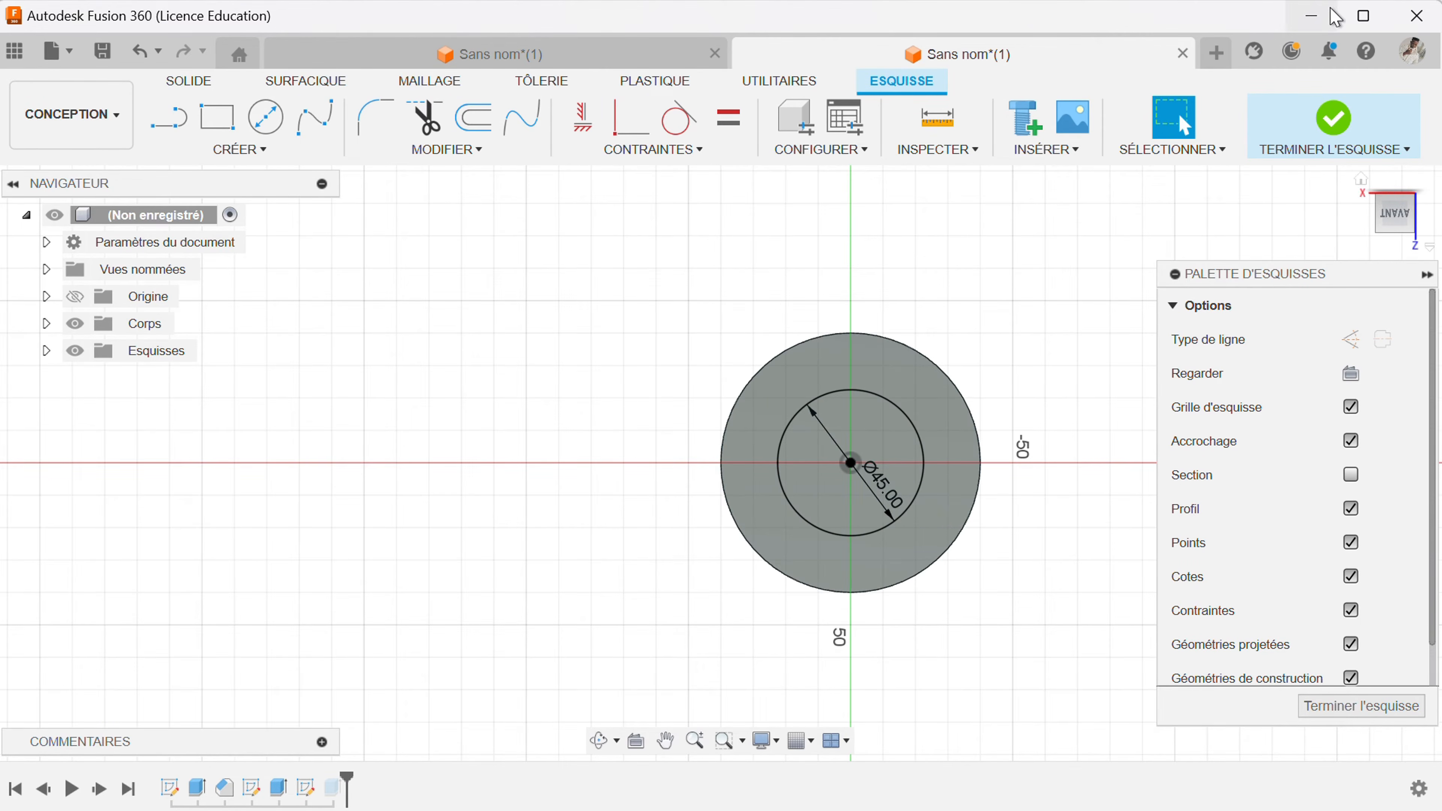
pyautogui.click(1333, 117)
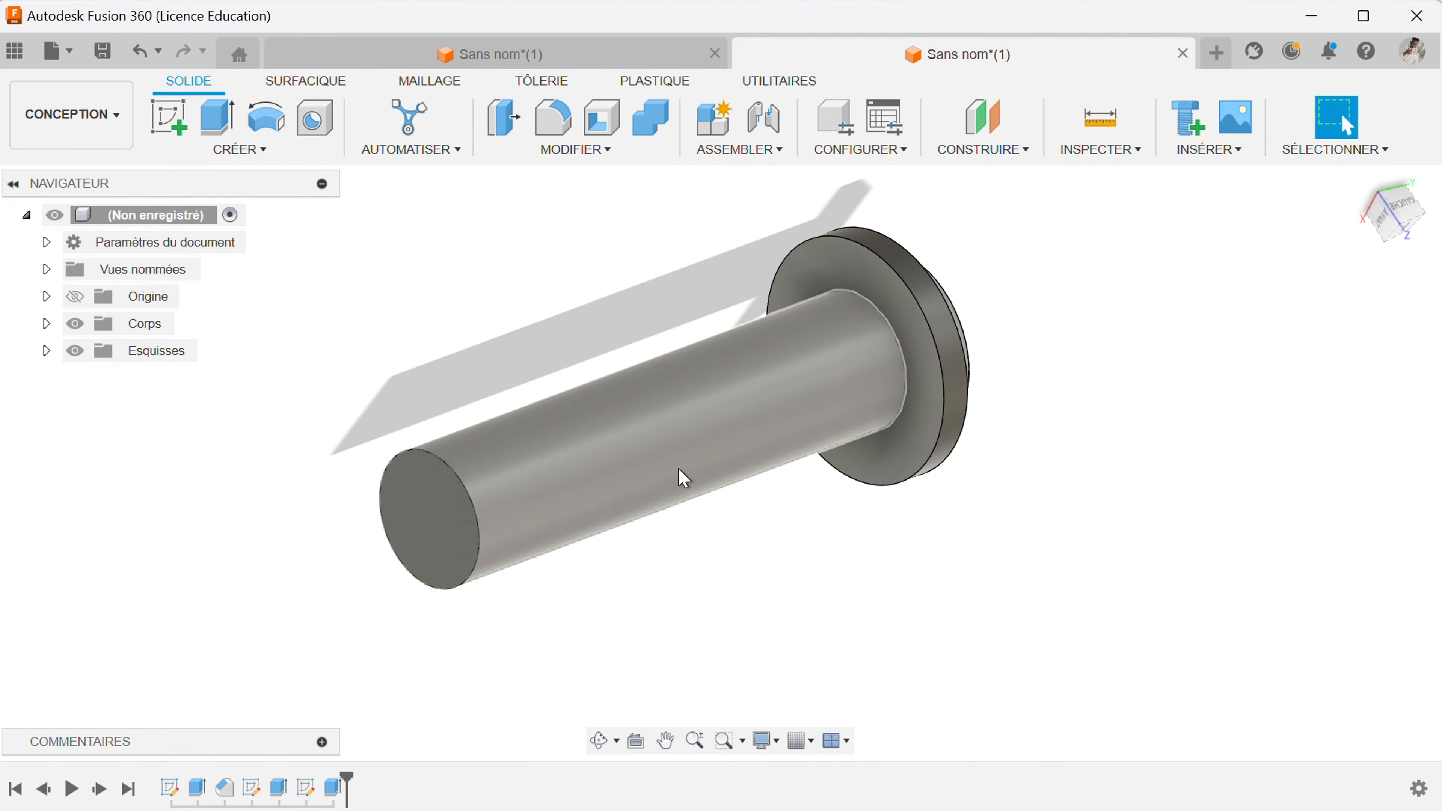
# Start a thread on the shank's cylindrical face with modelled geometry enabled
pyautogui.click(240, 150)
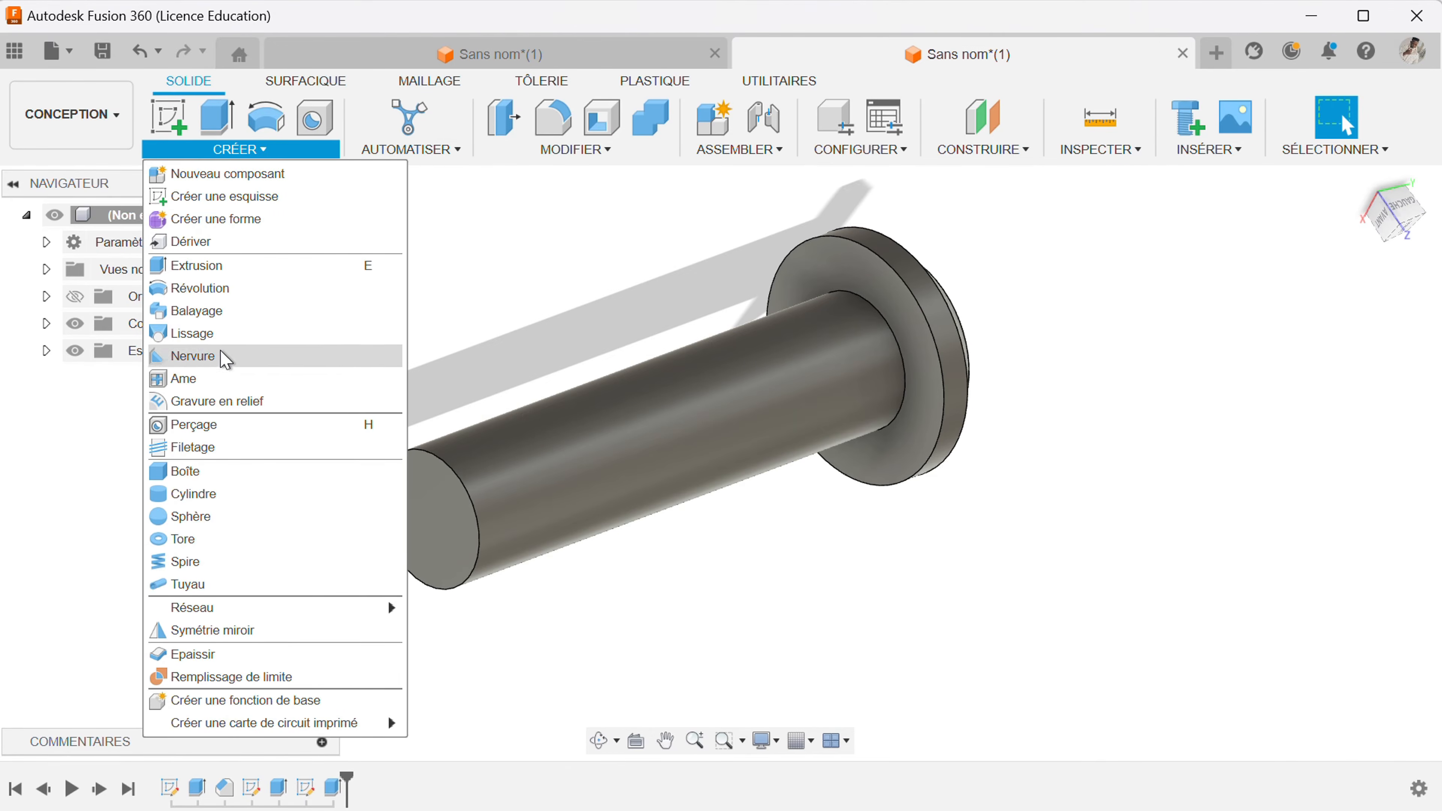
pyautogui.click(221, 448)
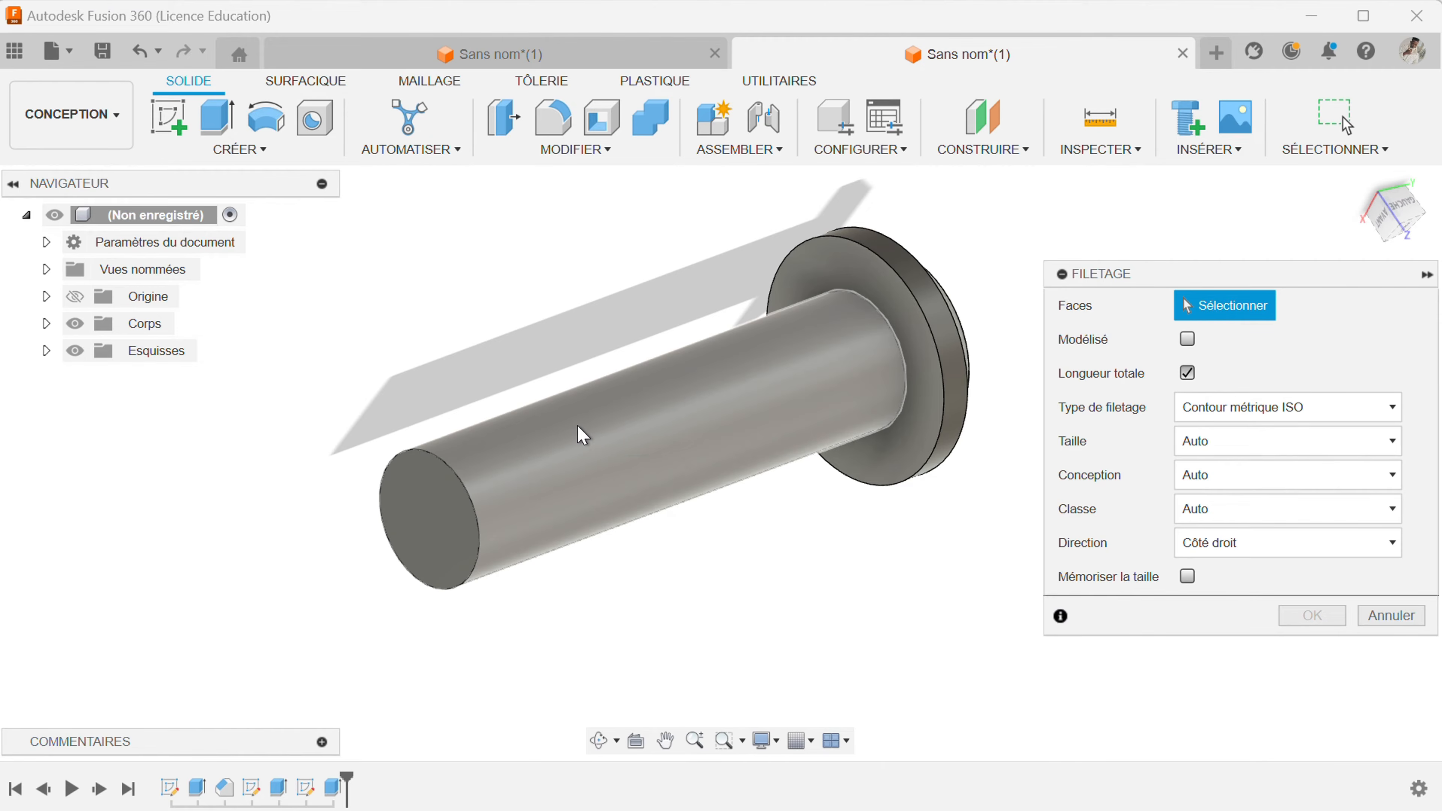
pyautogui.click(580, 438)
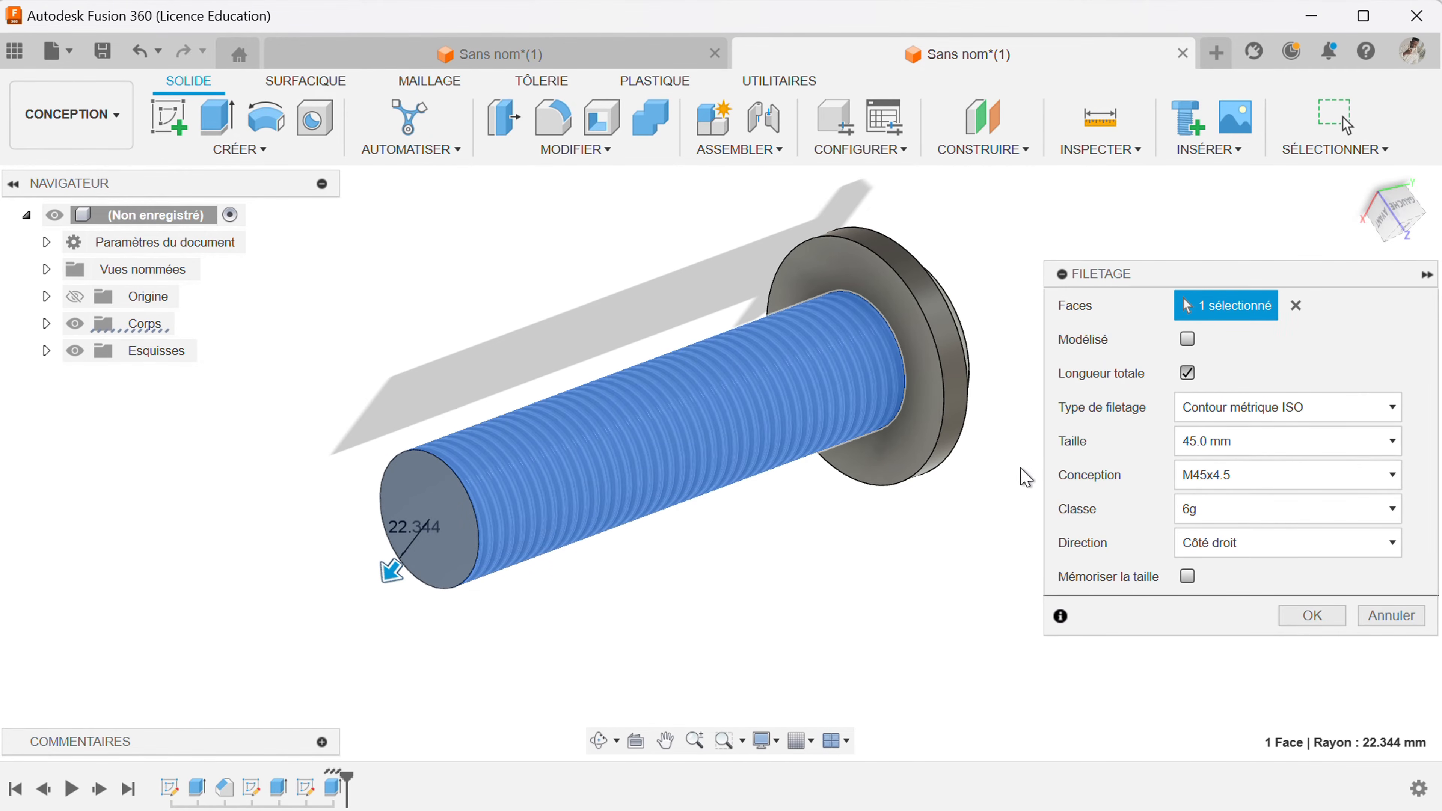
pyautogui.click(1188, 339)
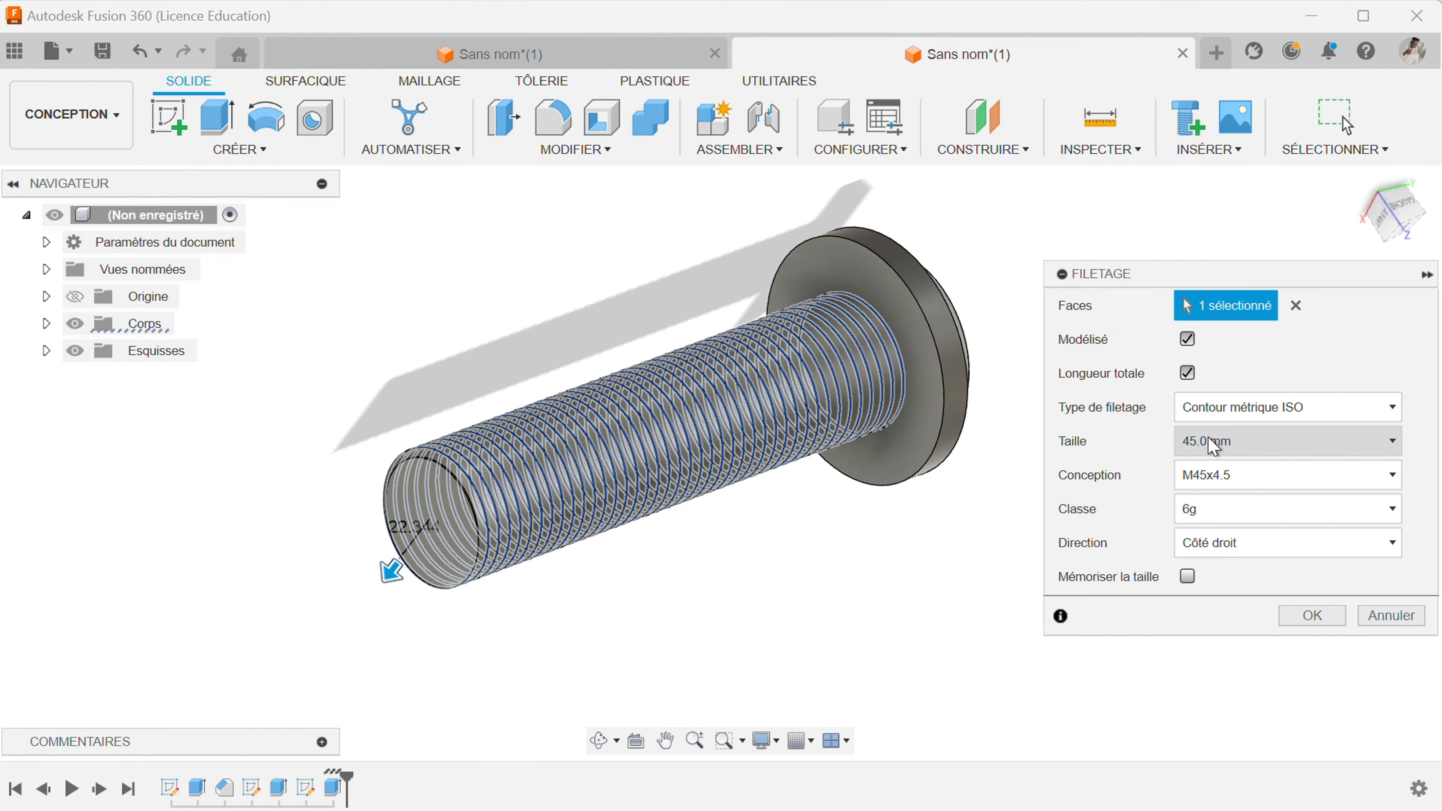
# Set the thread type to ACME screw threads (Filetages de vis ACME) and limit the thread length to 120 mm from the shank's free end
pyautogui.click(1268, 448)
pyautogui.click(1263, 447)
pyautogui.click(1262, 416)
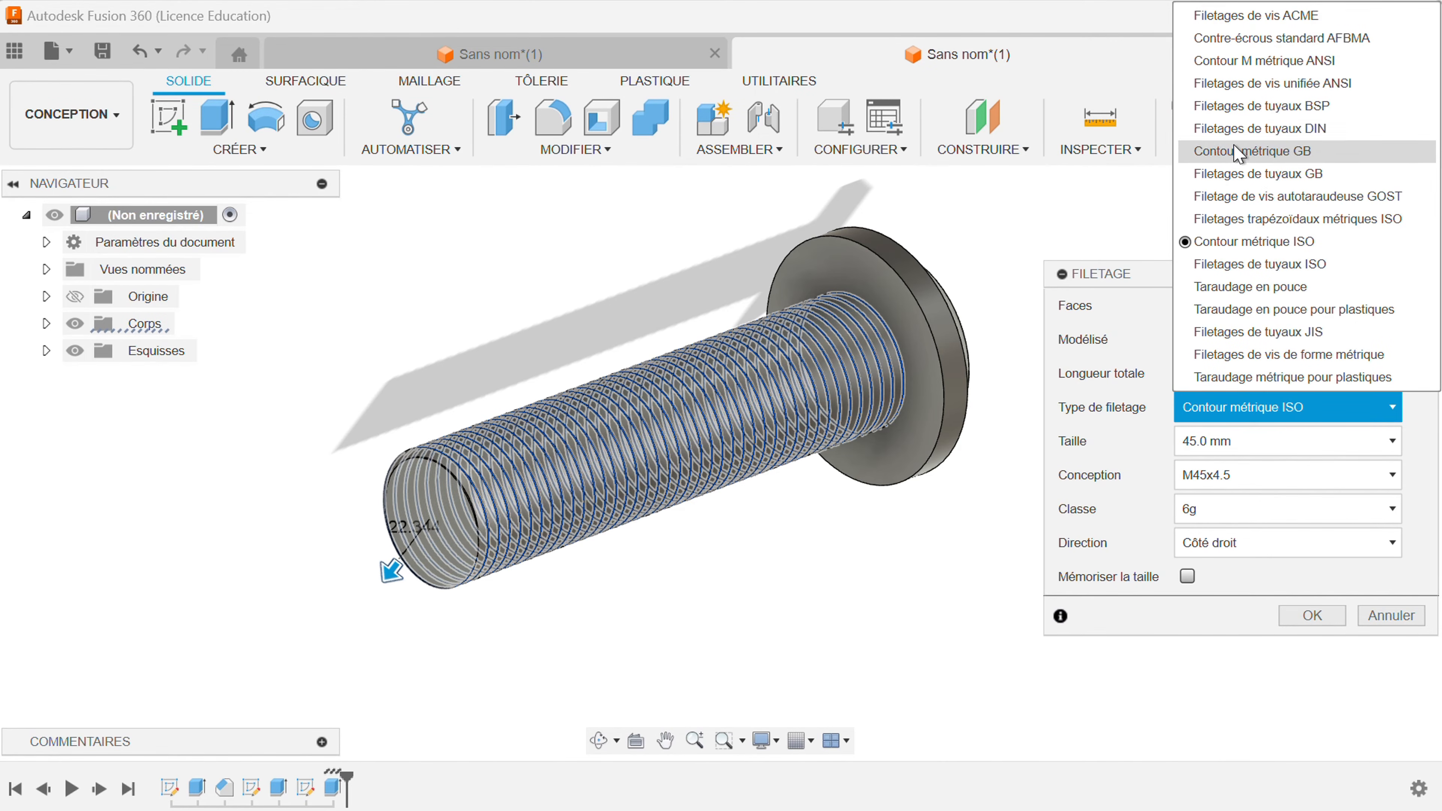
pyautogui.click(1258, 22)
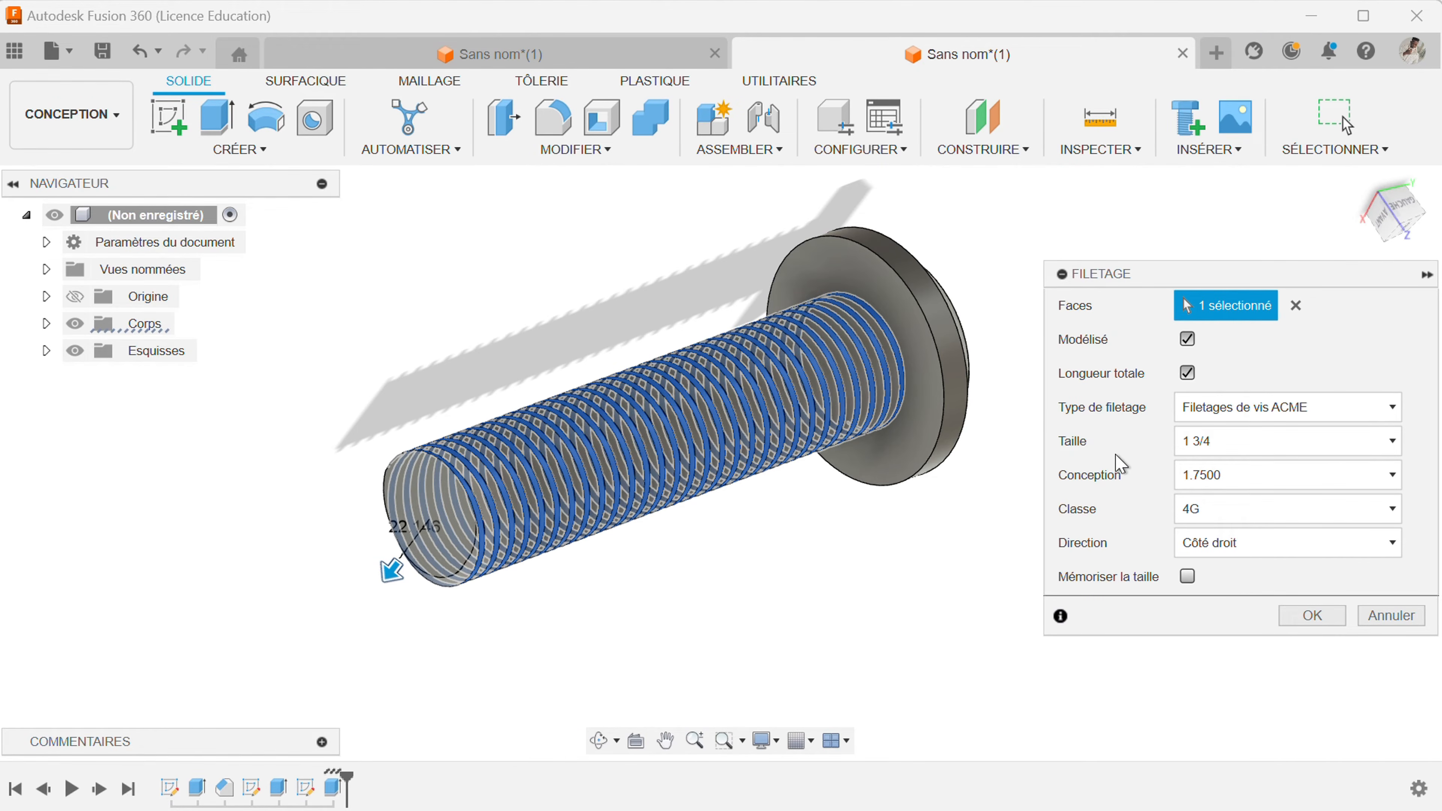
pyautogui.click(1193, 373)
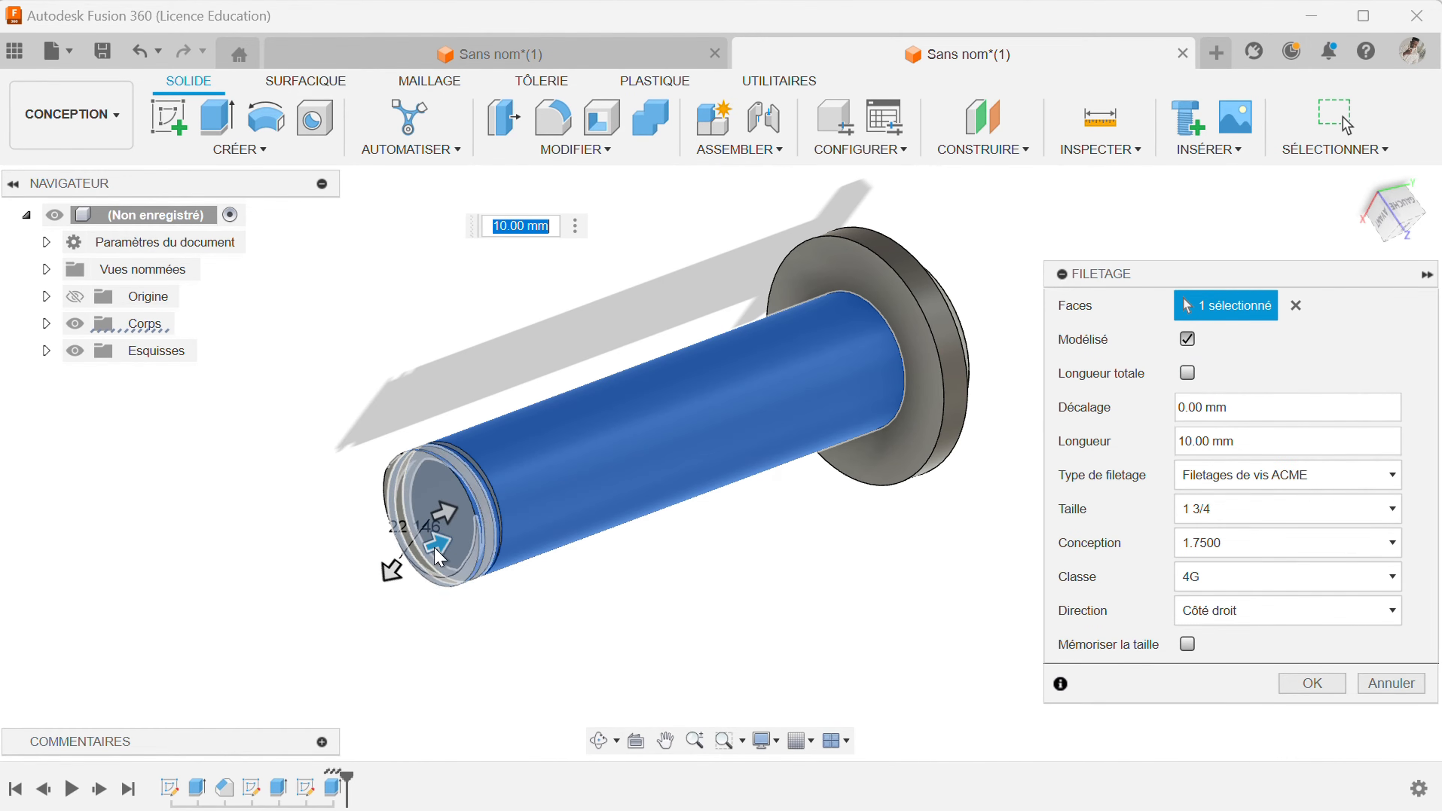
pyautogui.moveTo(445, 546); pyautogui.dragTo(707, 439)
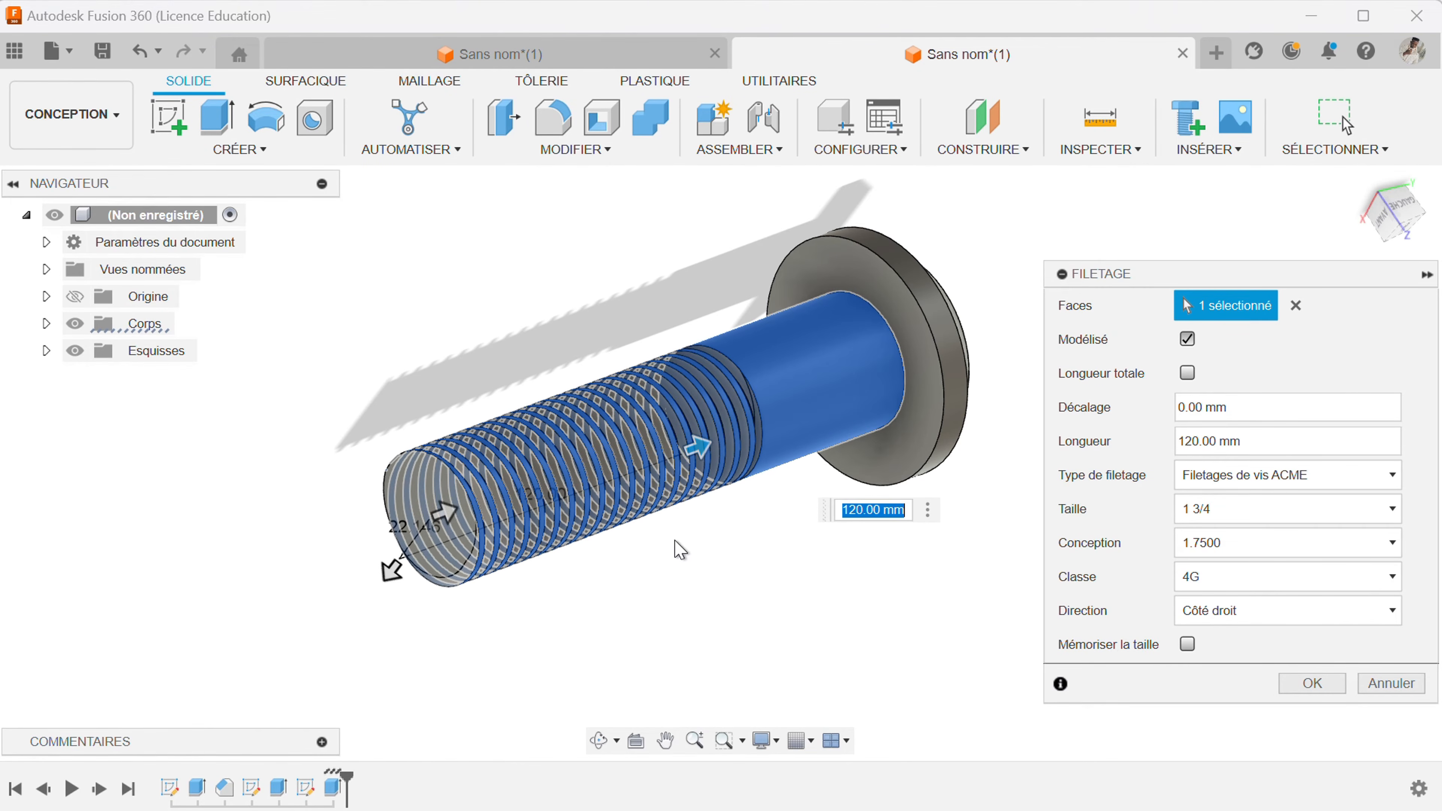
pyautogui.click(1304, 687)
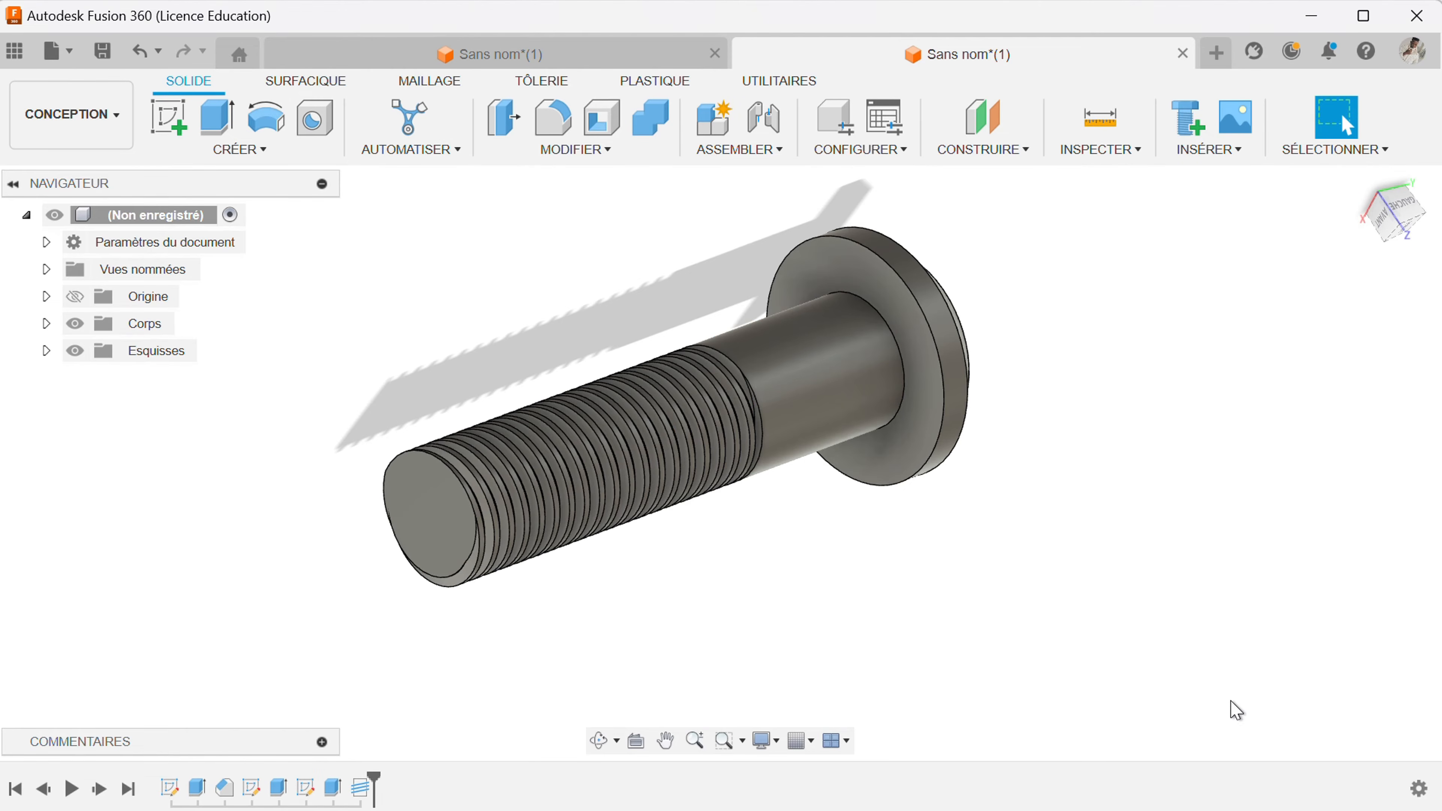
pyautogui.click(599, 740)
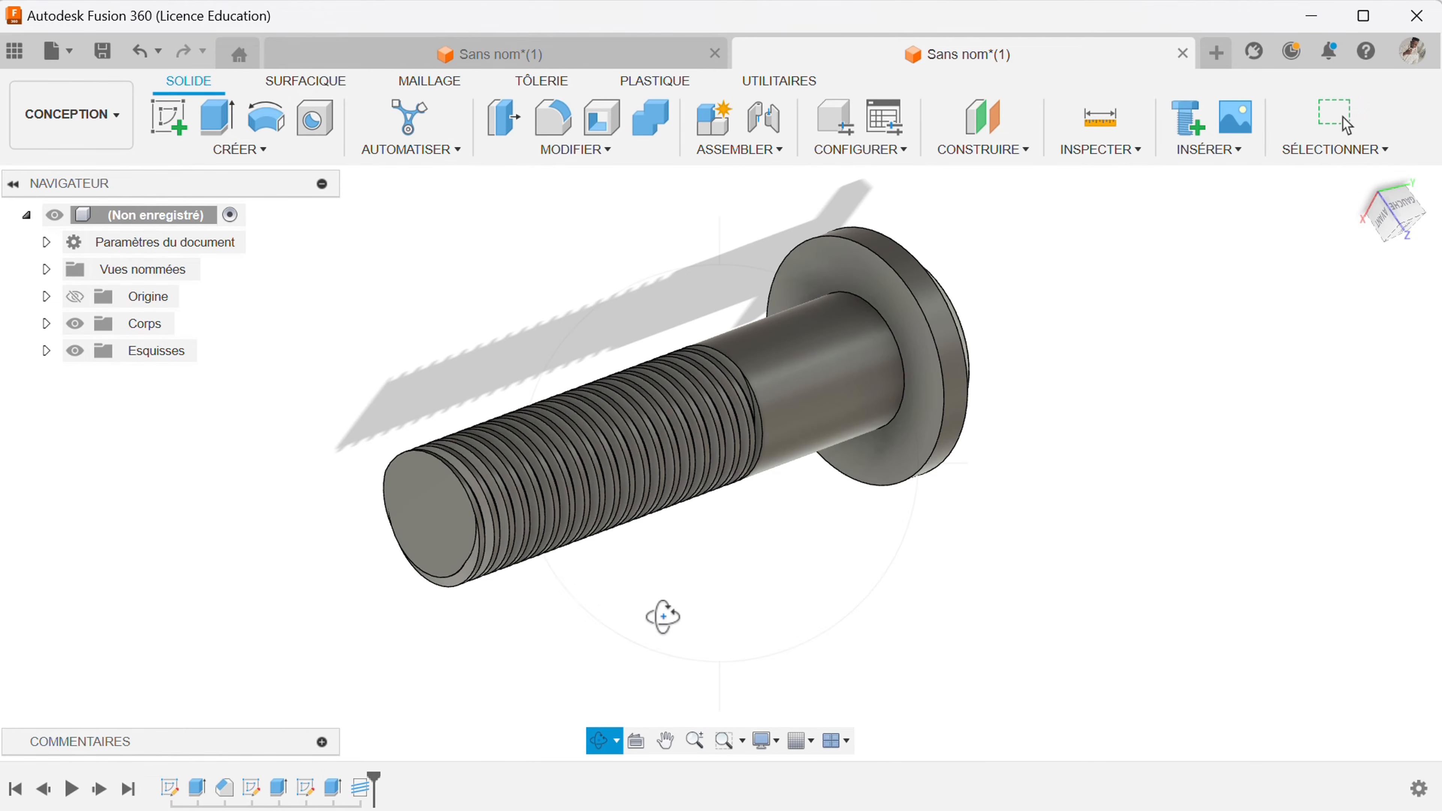
pyautogui.moveTo(660, 615); pyautogui.dragTo(614, 520)
pyautogui.moveTo(613, 521)
pyautogui.keyDown('shift'); pyautogui.mouseDown(button='middle')
pyautogui.moveTo(631, 594)
pyautogui.moveTo(654, 578)
pyautogui.moveTo(604, 511)
pyautogui.mouseUp(button='middle'); pyautogui.keyUp('shift')
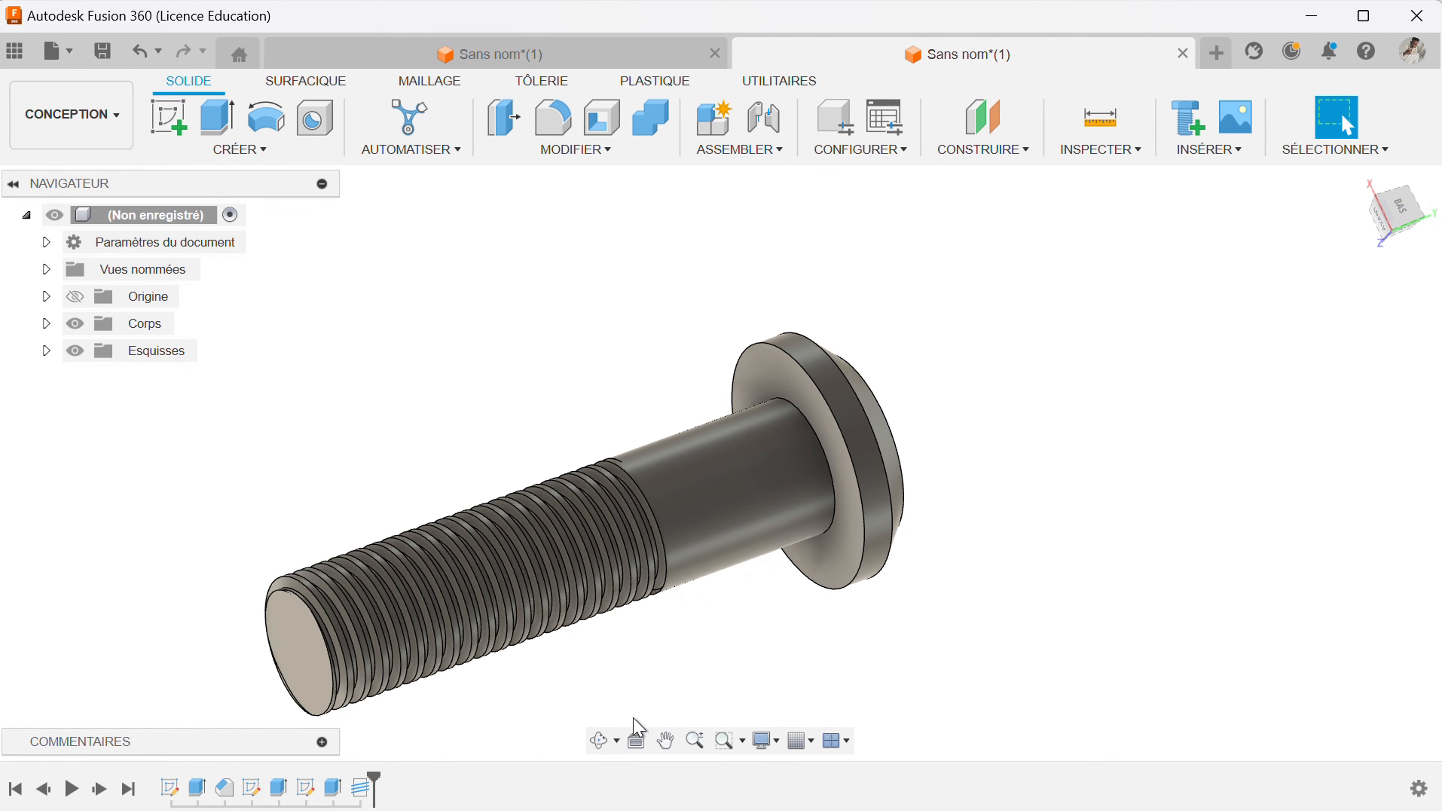
pyautogui.click(599, 741)
pyautogui.moveTo(684, 604); pyautogui.dragTo(594, 608)
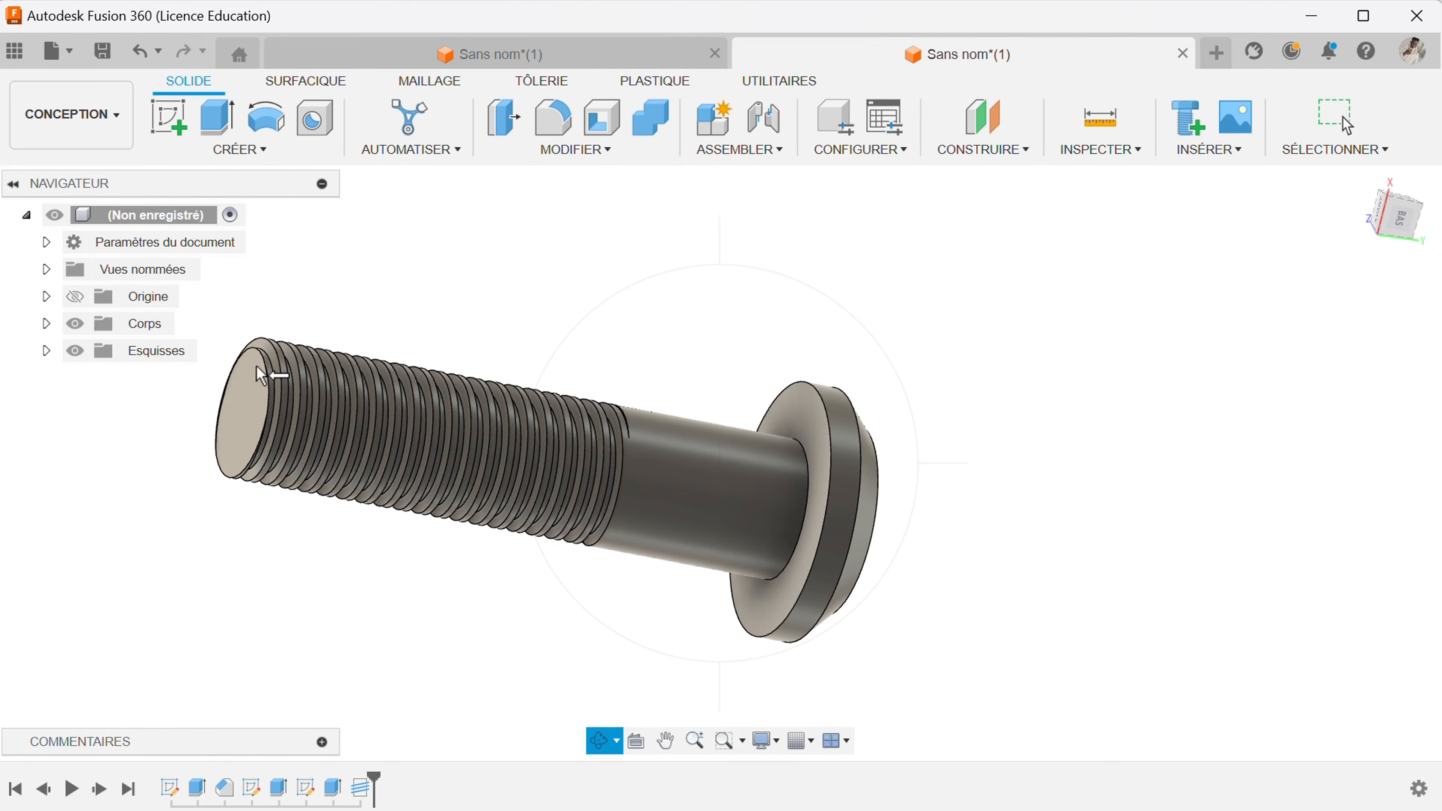
# Open the appearance settings for the whole screw component and expand the Aluminium finishes in the appearance library
pyautogui.moveTo(606, 572); pyautogui.dragTo(972, 507)
pyautogui.keyDown('shift'); pyautogui.moveTo(972, 507); pyautogui.dragTo(638, 594, button='middle'); pyautogui.keyUp('shift')
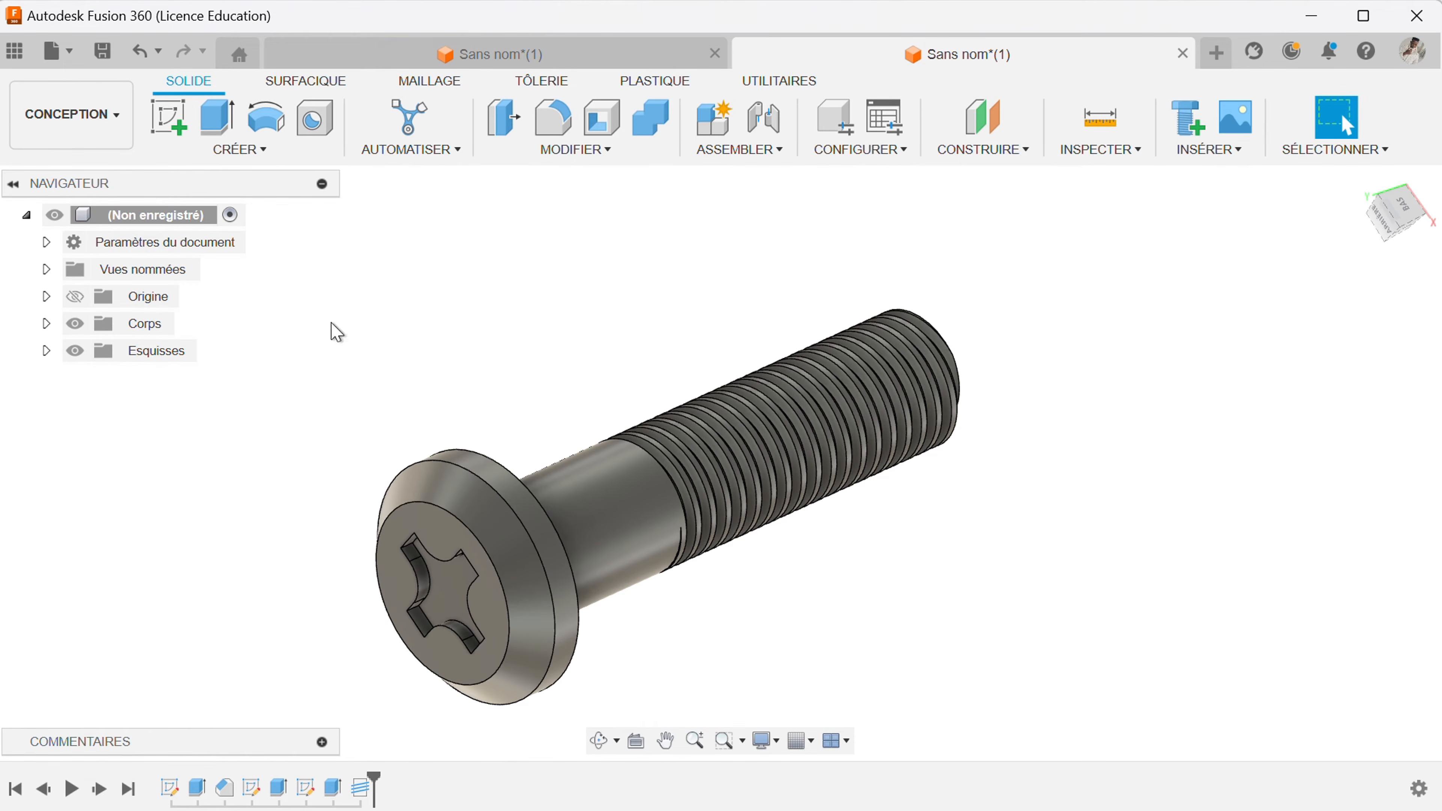
pyautogui.rightClick(158, 224)
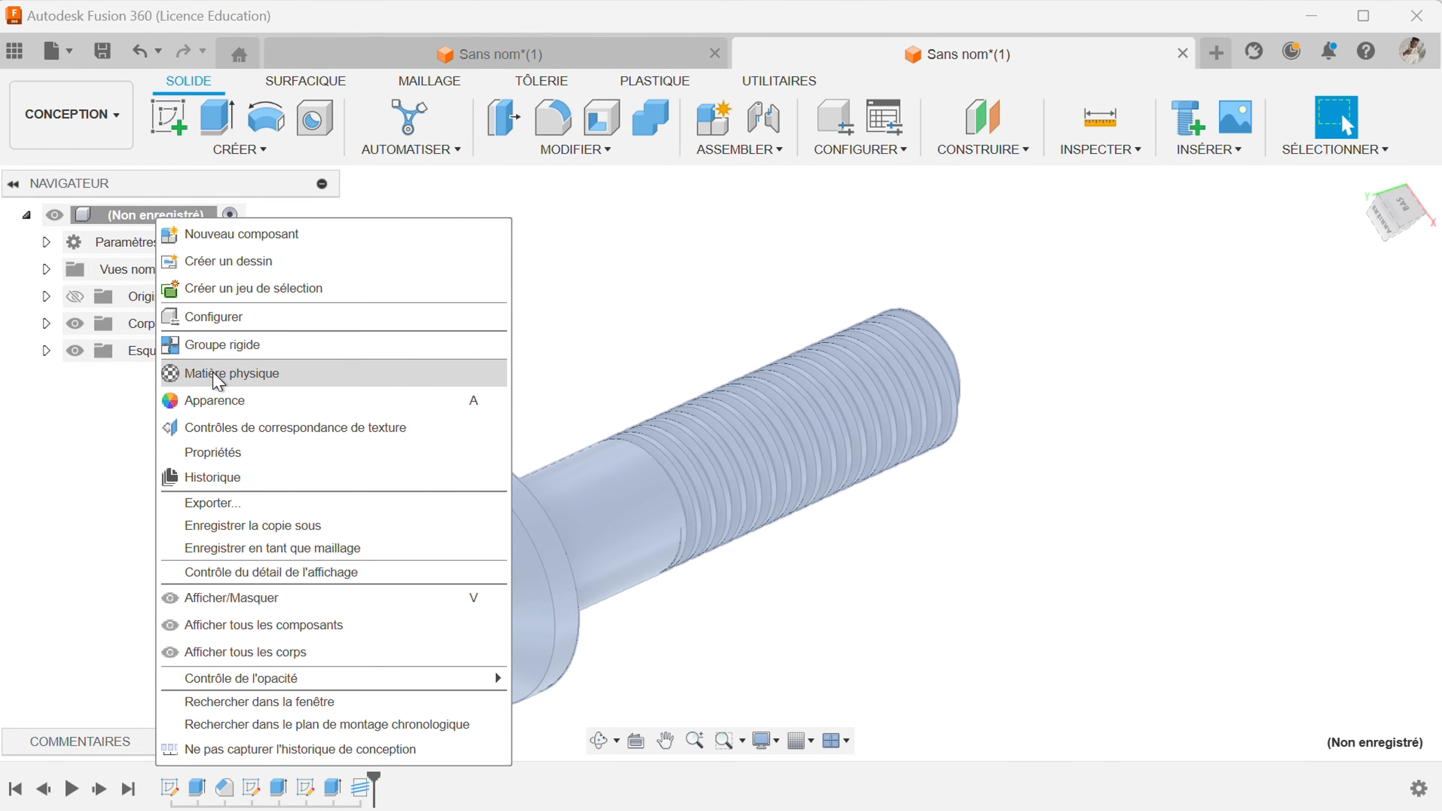
pyautogui.click(230, 405)
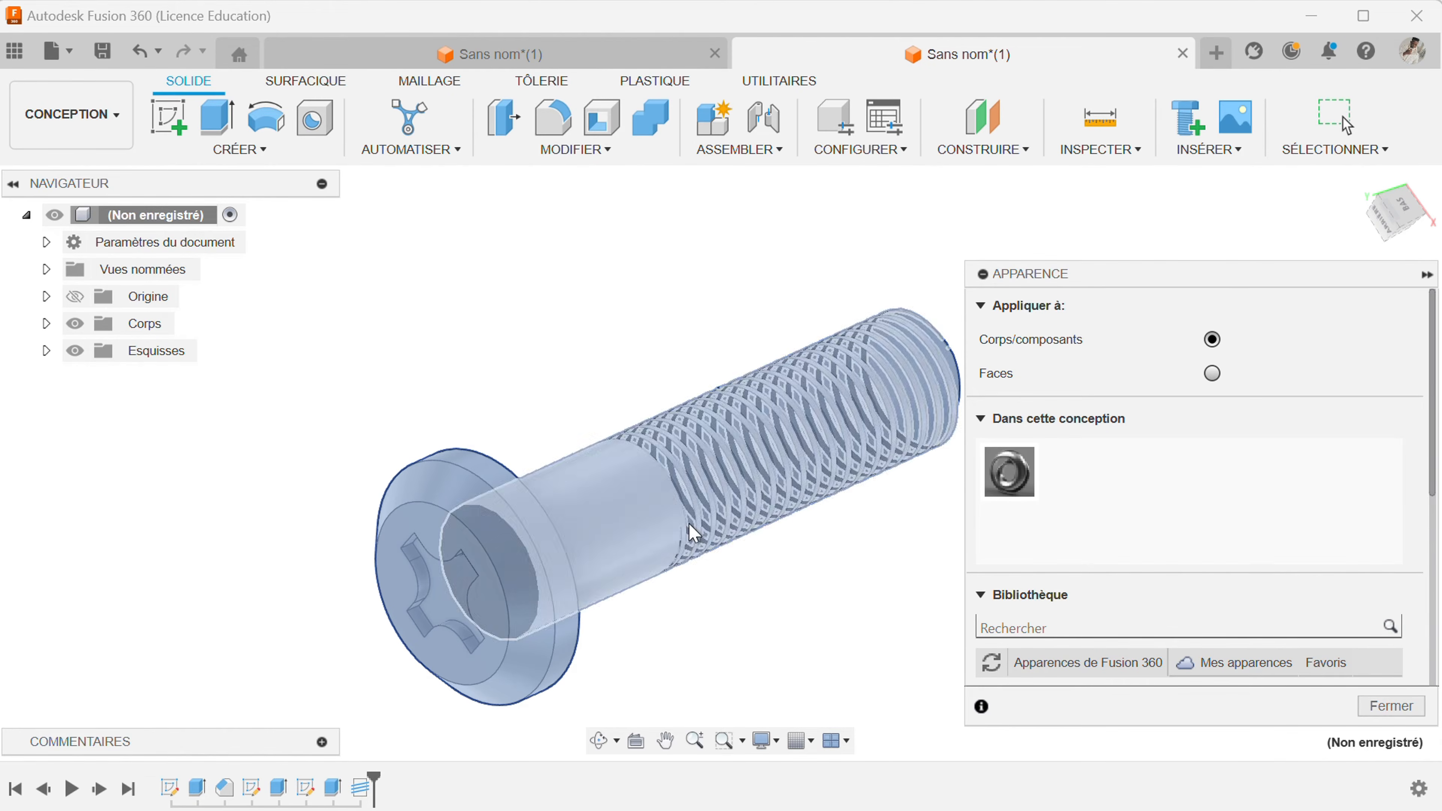
pyautogui.scroll(-3, 1033, 564)
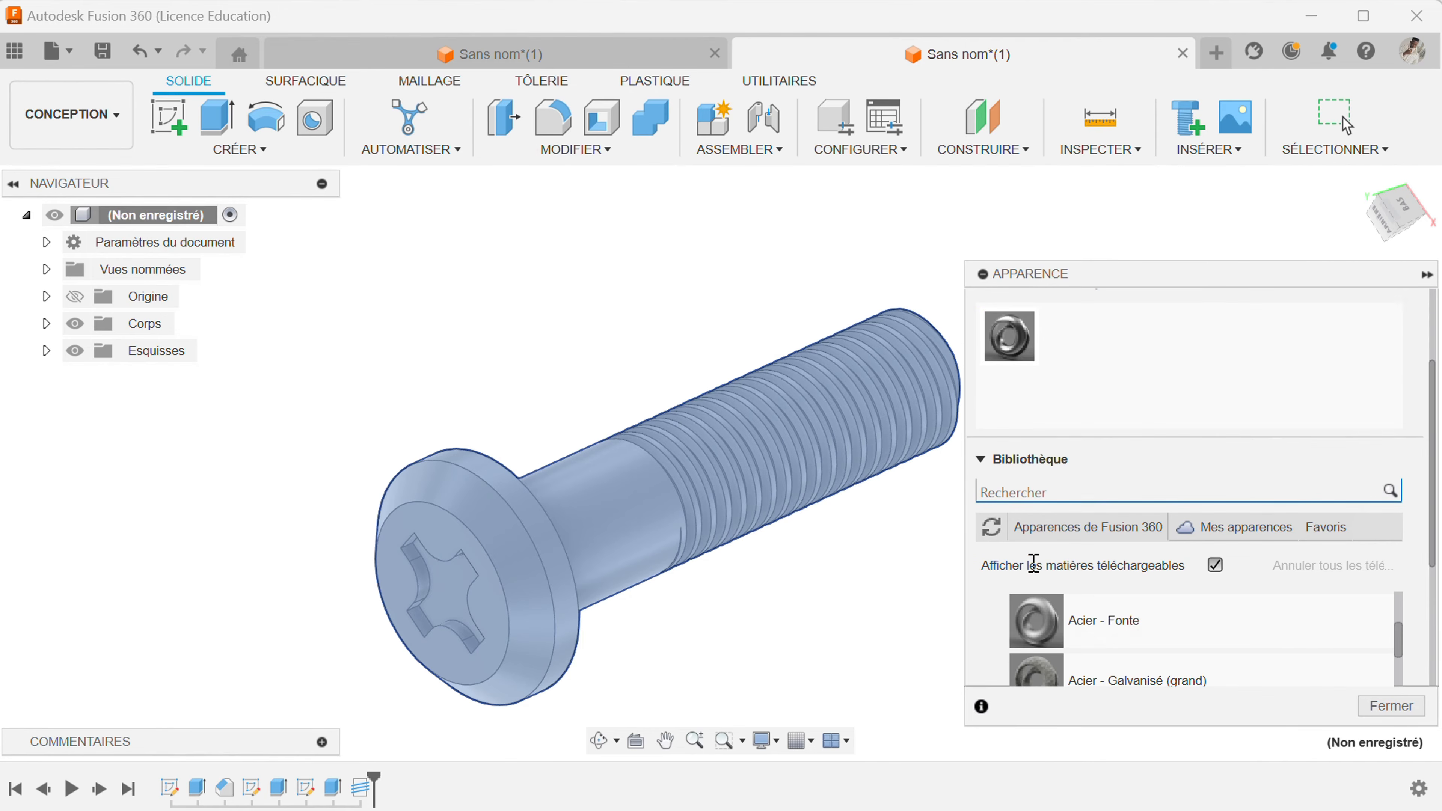
pyautogui.scroll(2, 1033, 619)
pyautogui.click(1036, 613)
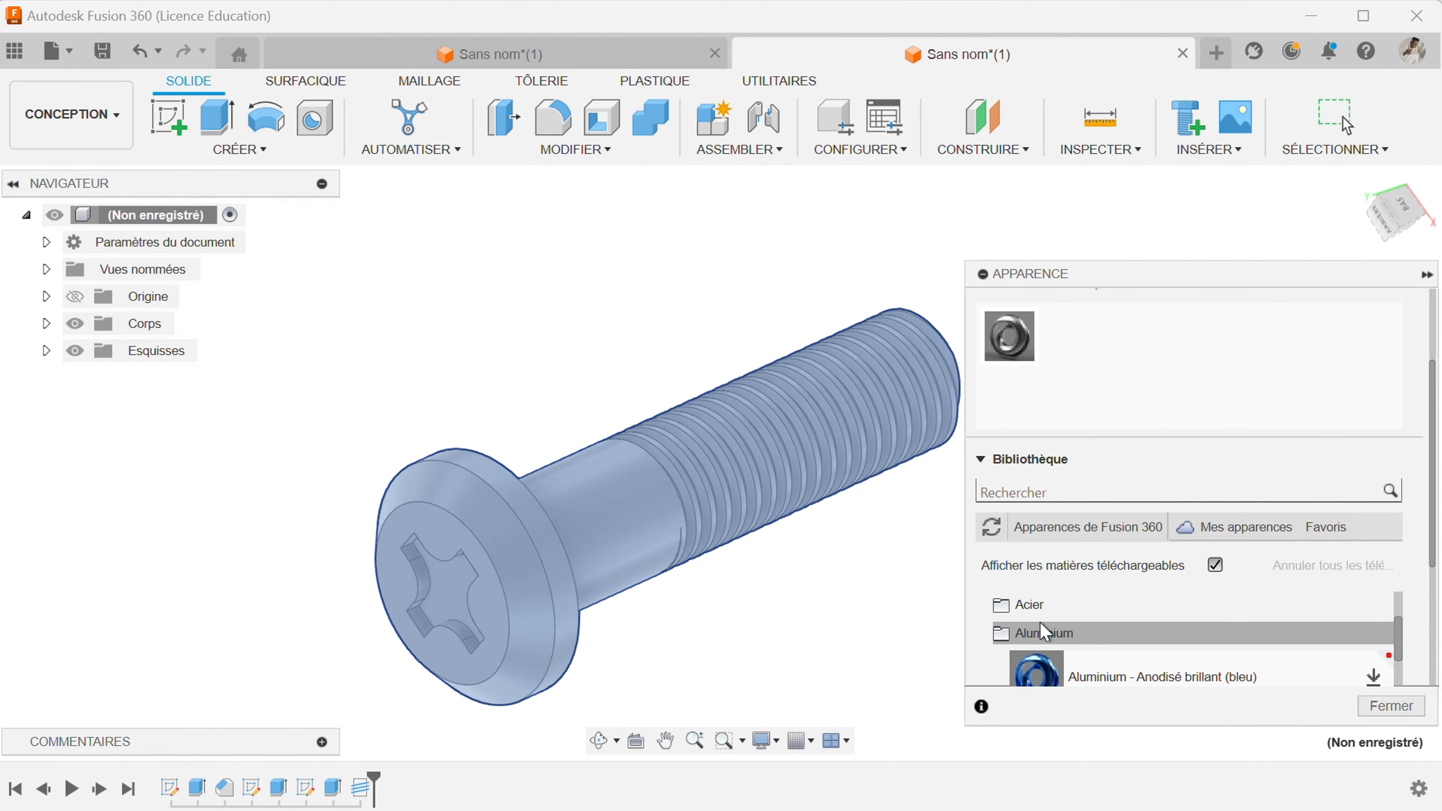
pyautogui.click(1043, 634)
pyautogui.click(1042, 635)
# Apply the Aluminium - Poli appearance to the screw body
pyautogui.scroll(-6, 1051, 630)
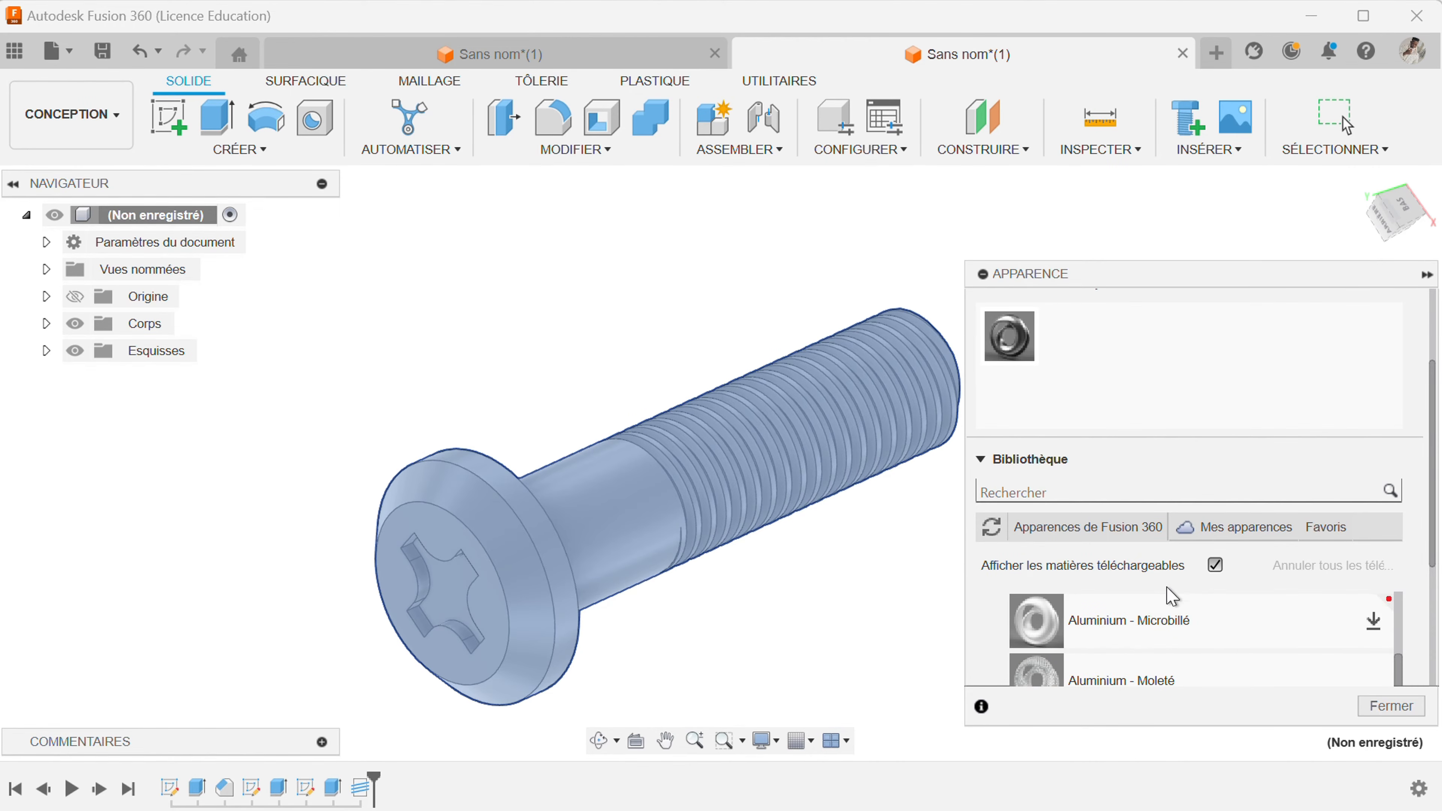
pyautogui.scroll(-3, 1172, 596)
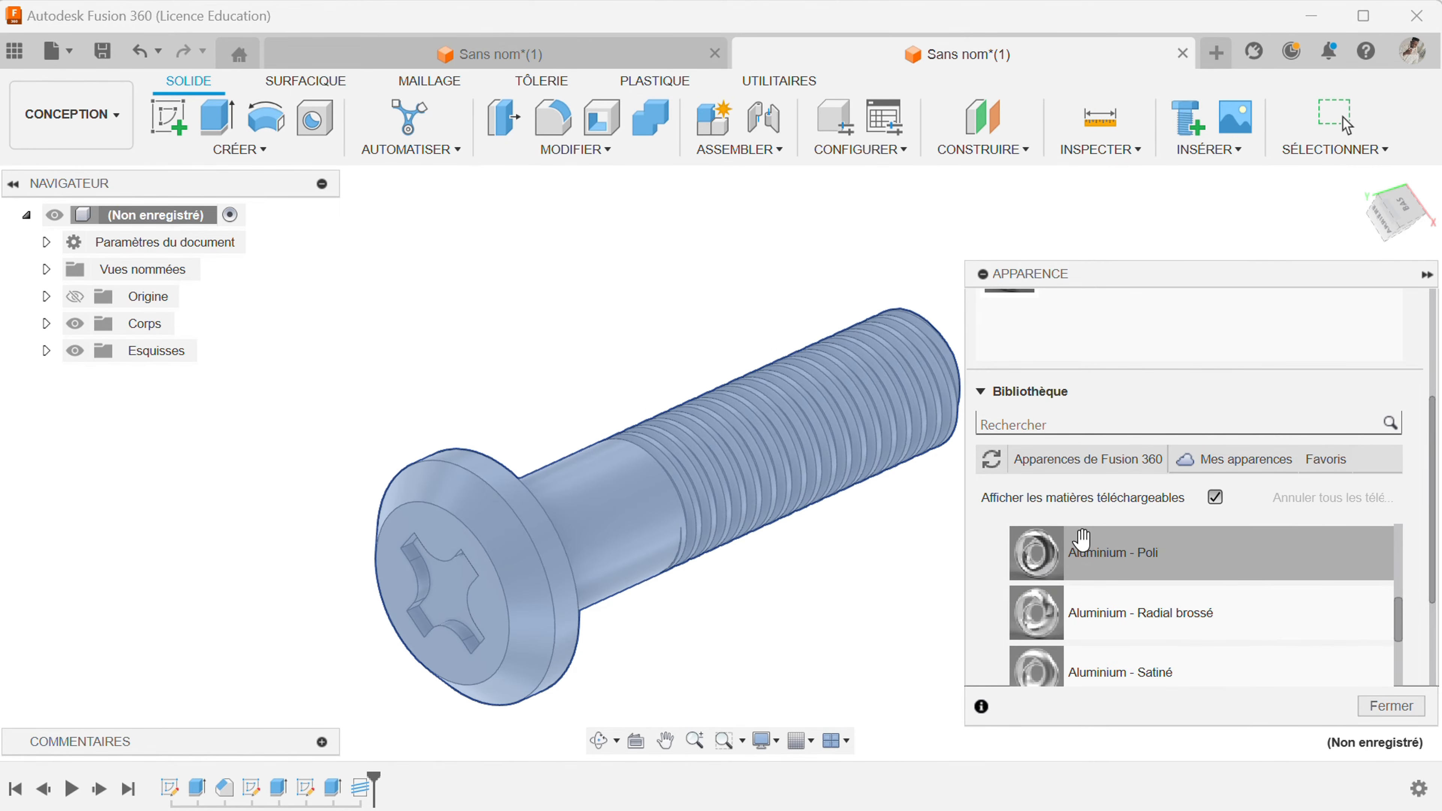
pyautogui.moveTo(988, 546); pyautogui.dragTo(783, 458)
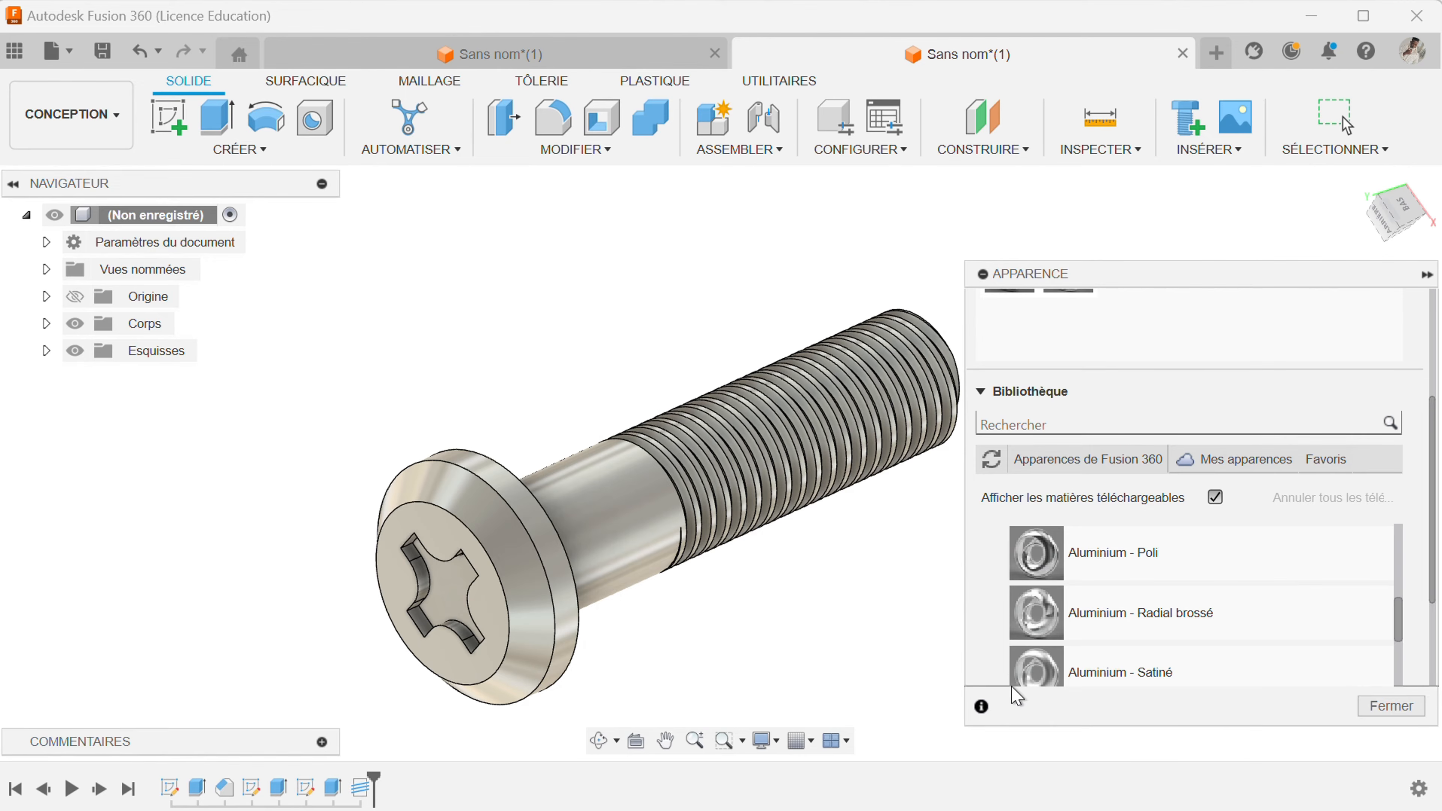
# Apply the Aluminium - Moulé appearance to the screw body and close the appearance settings
pyautogui.scroll(-10, 1016, 664)
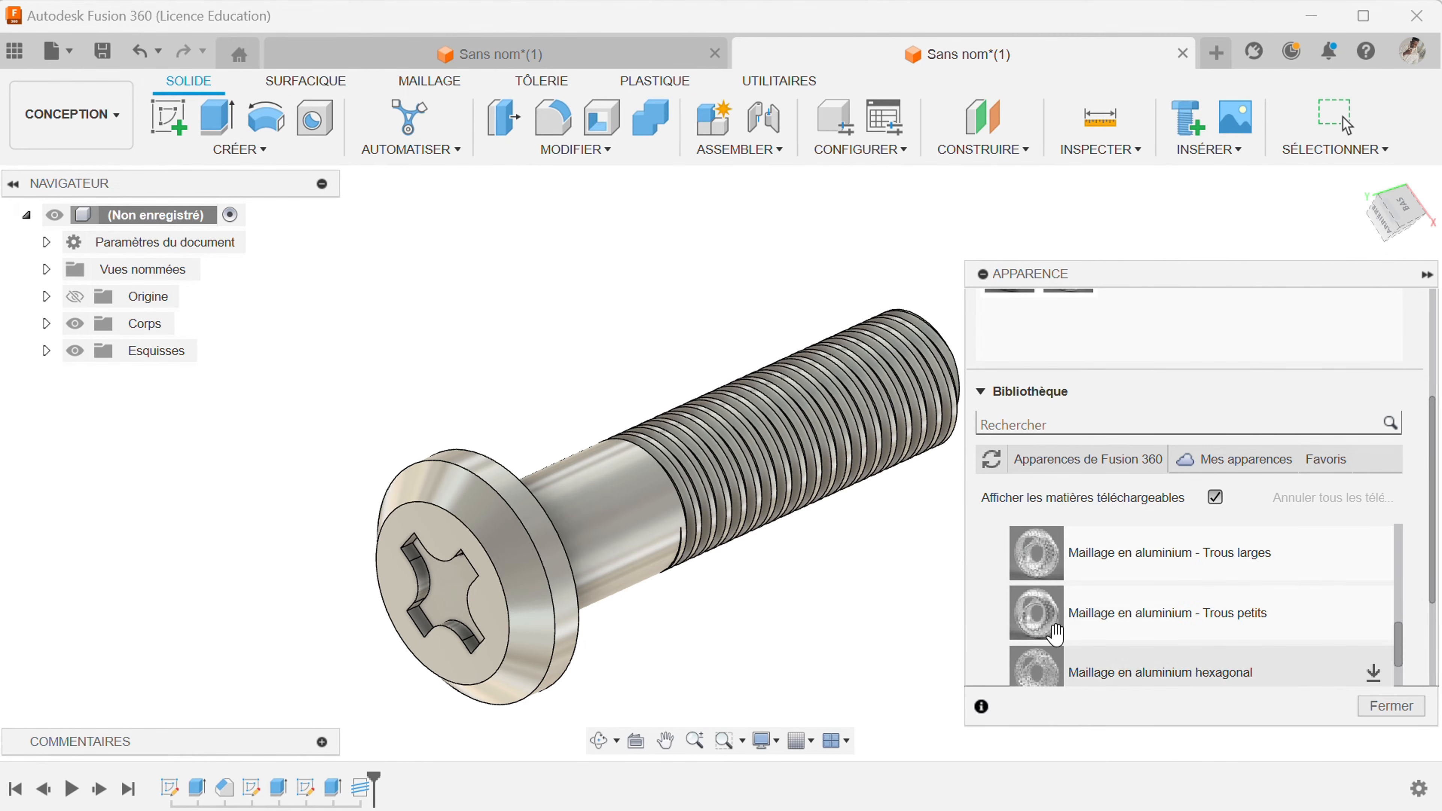
pyautogui.scroll(10, 1061, 639)
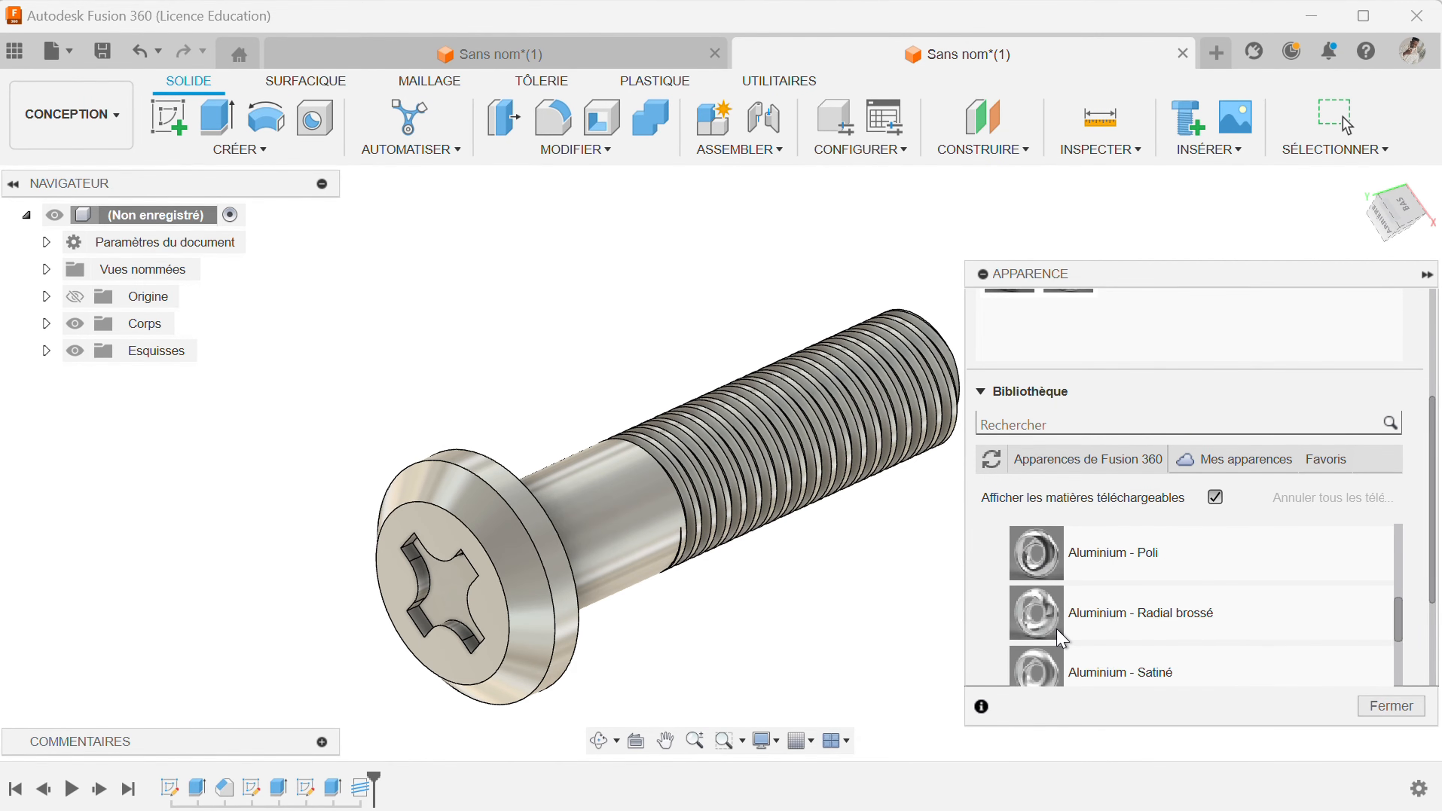
pyautogui.scroll(-2, 1061, 639)
pyautogui.scroll(2, 1061, 639)
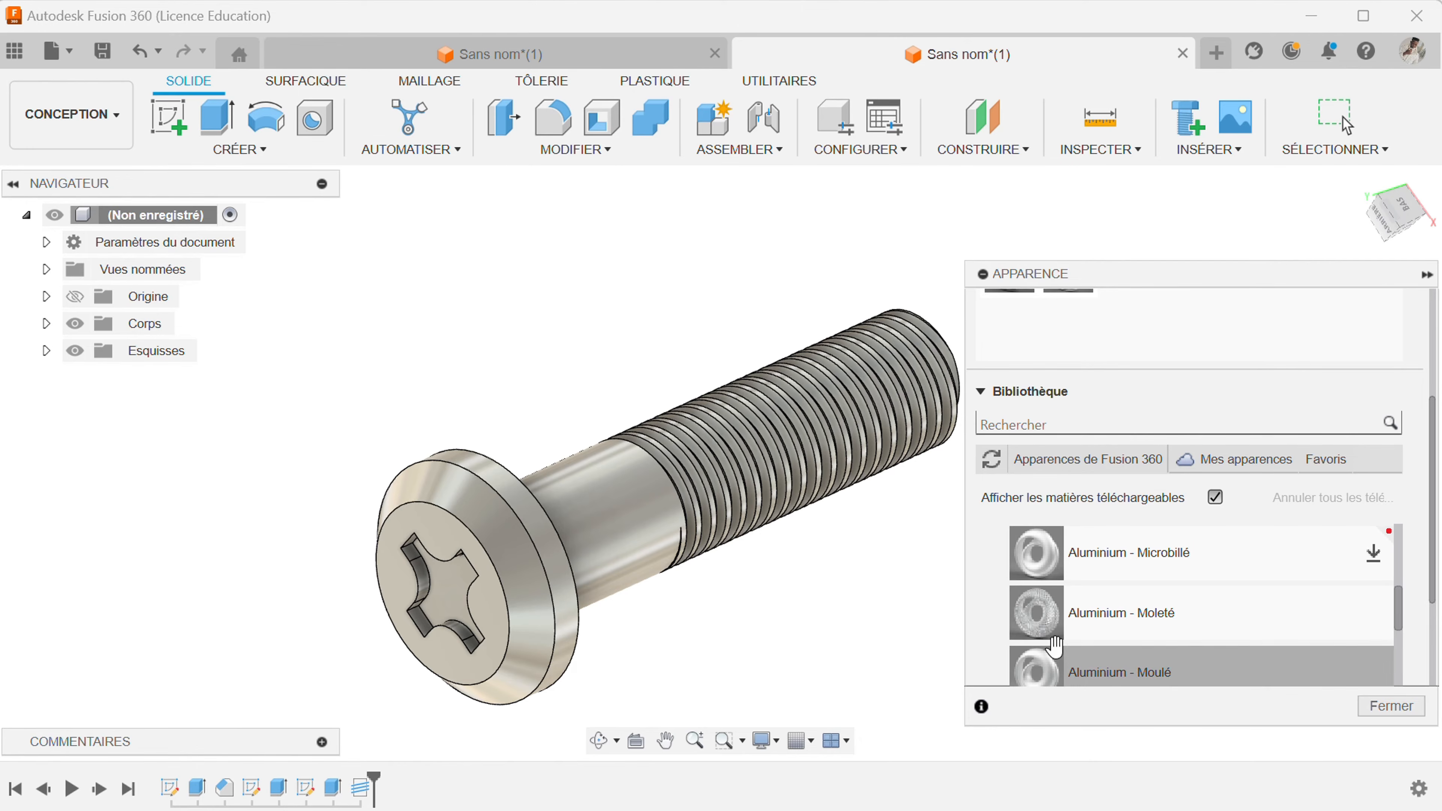
pyautogui.moveTo(1056, 653); pyautogui.dragTo(721, 500)
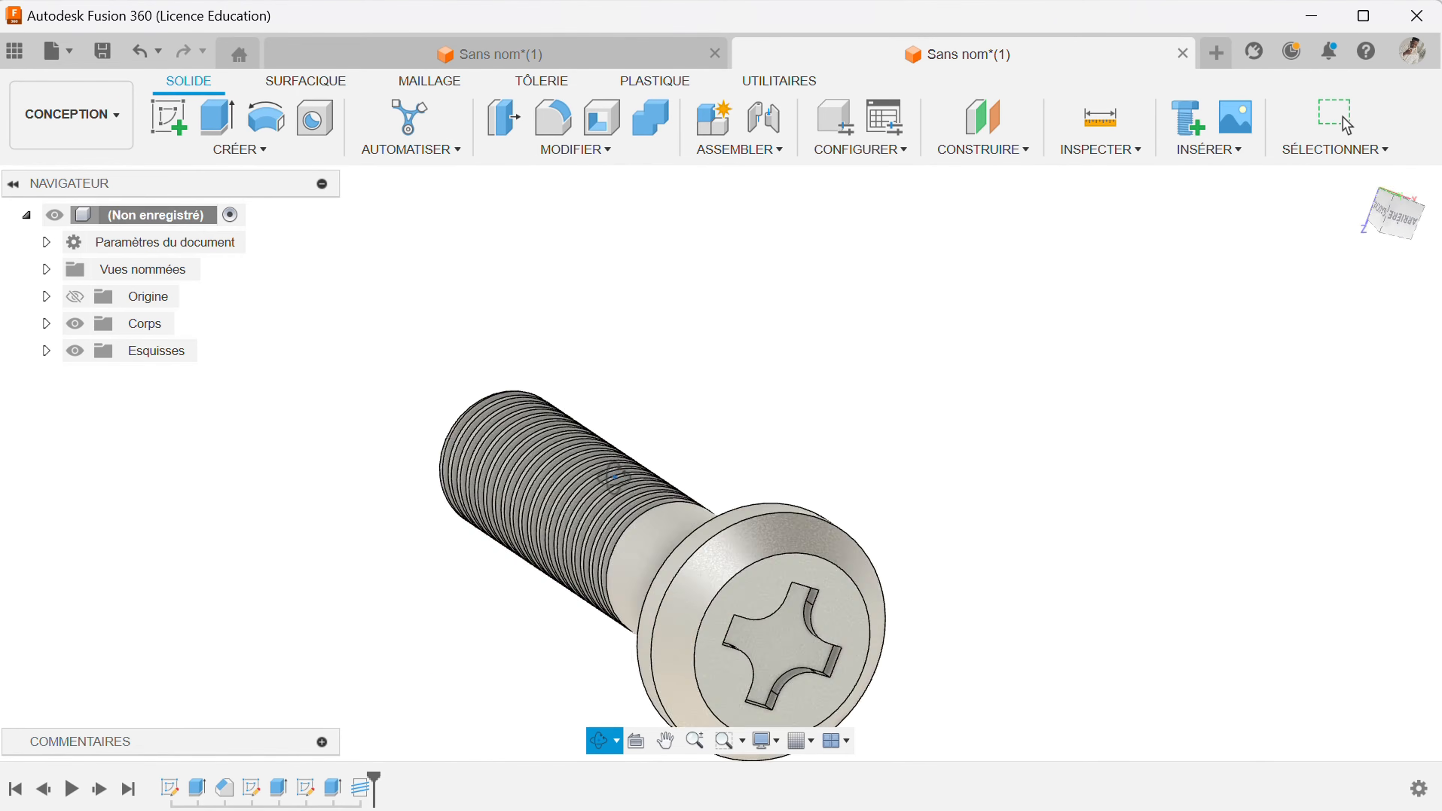
# Start a sketch on the flat face of the screw head and draw a 50 mm diameter circle centred on the origin
pyautogui.moveTo(613, 477); pyautogui.dragTo(659, 556)
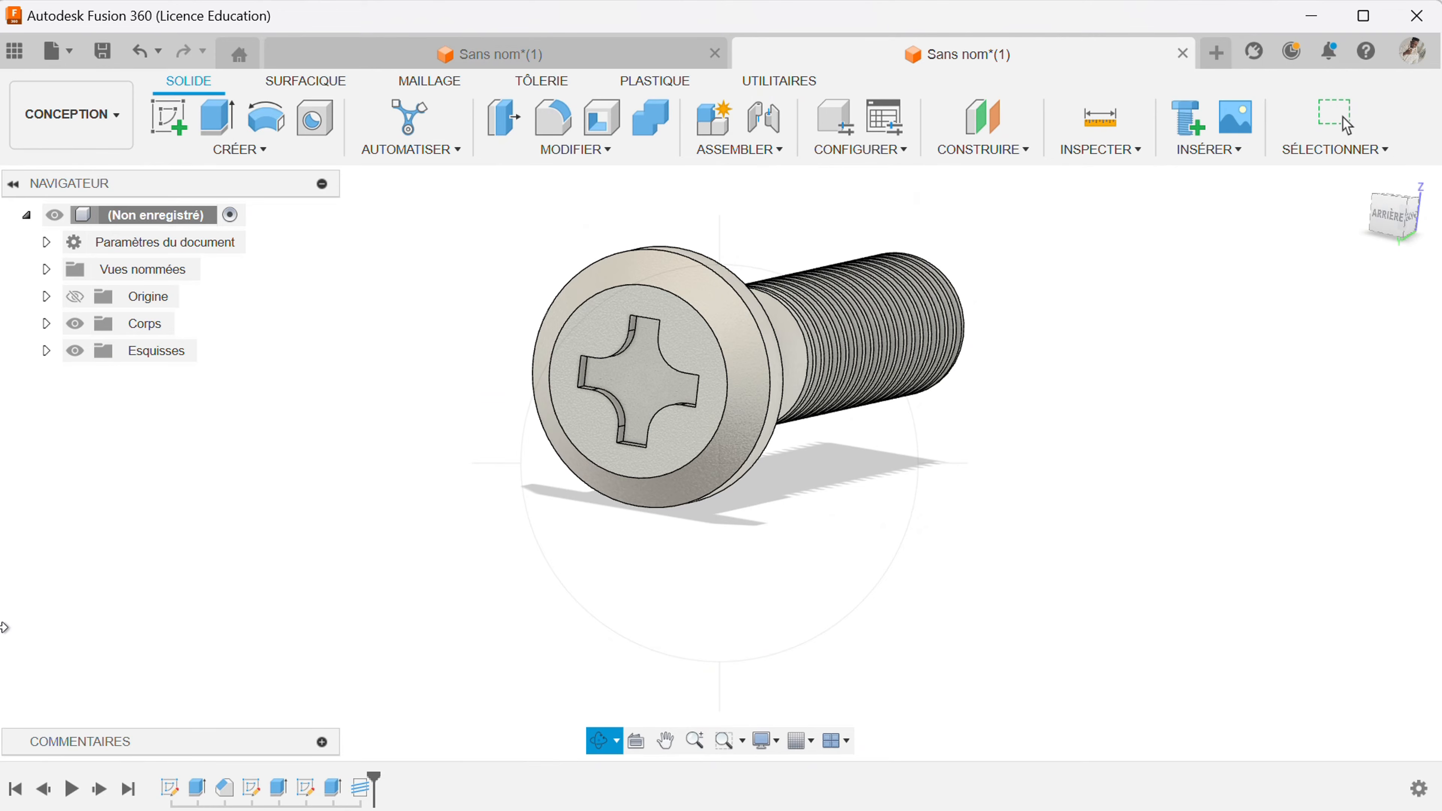
pyautogui.press('Escape')
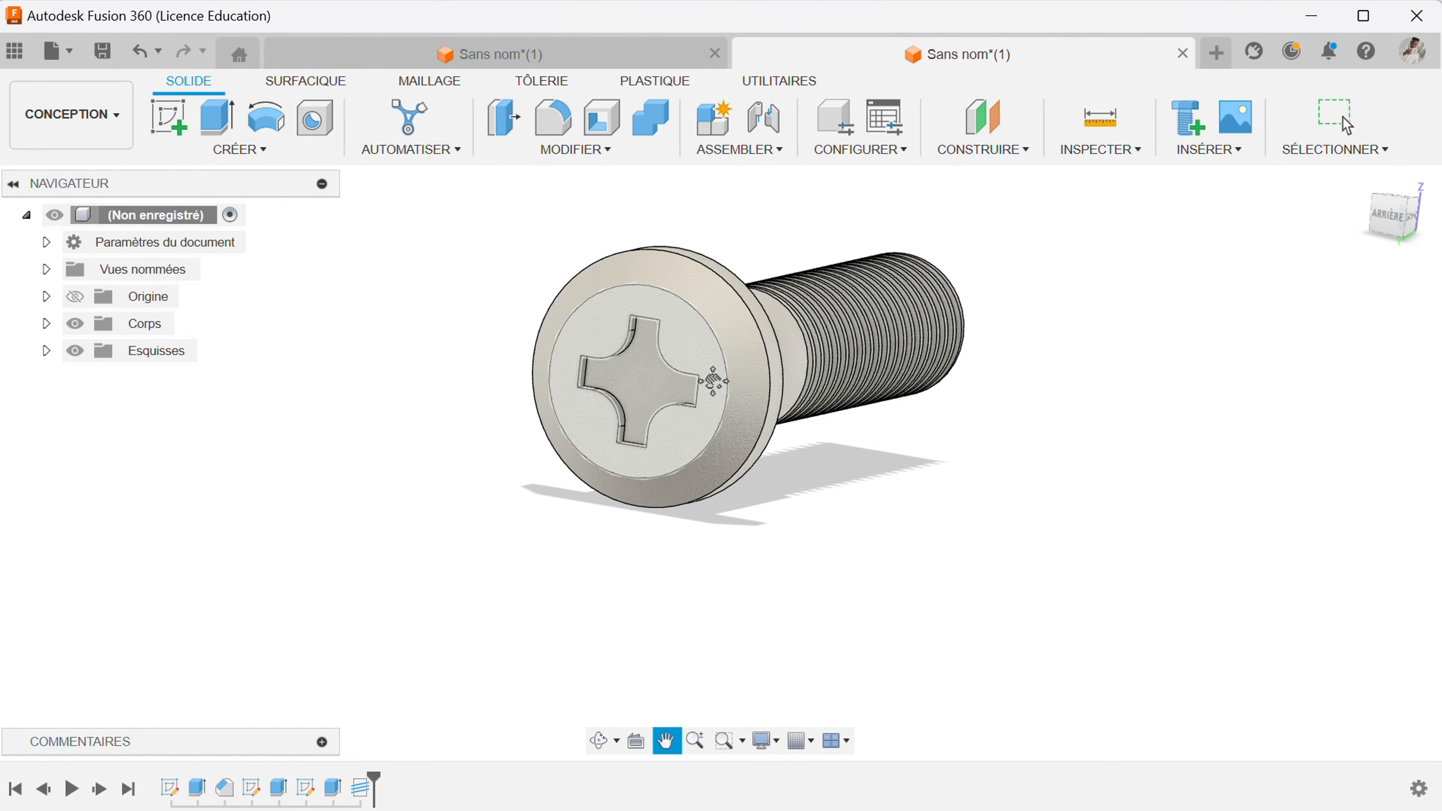
pyautogui.moveTo(711, 380); pyautogui.dragTo(551, 477, button='middle')
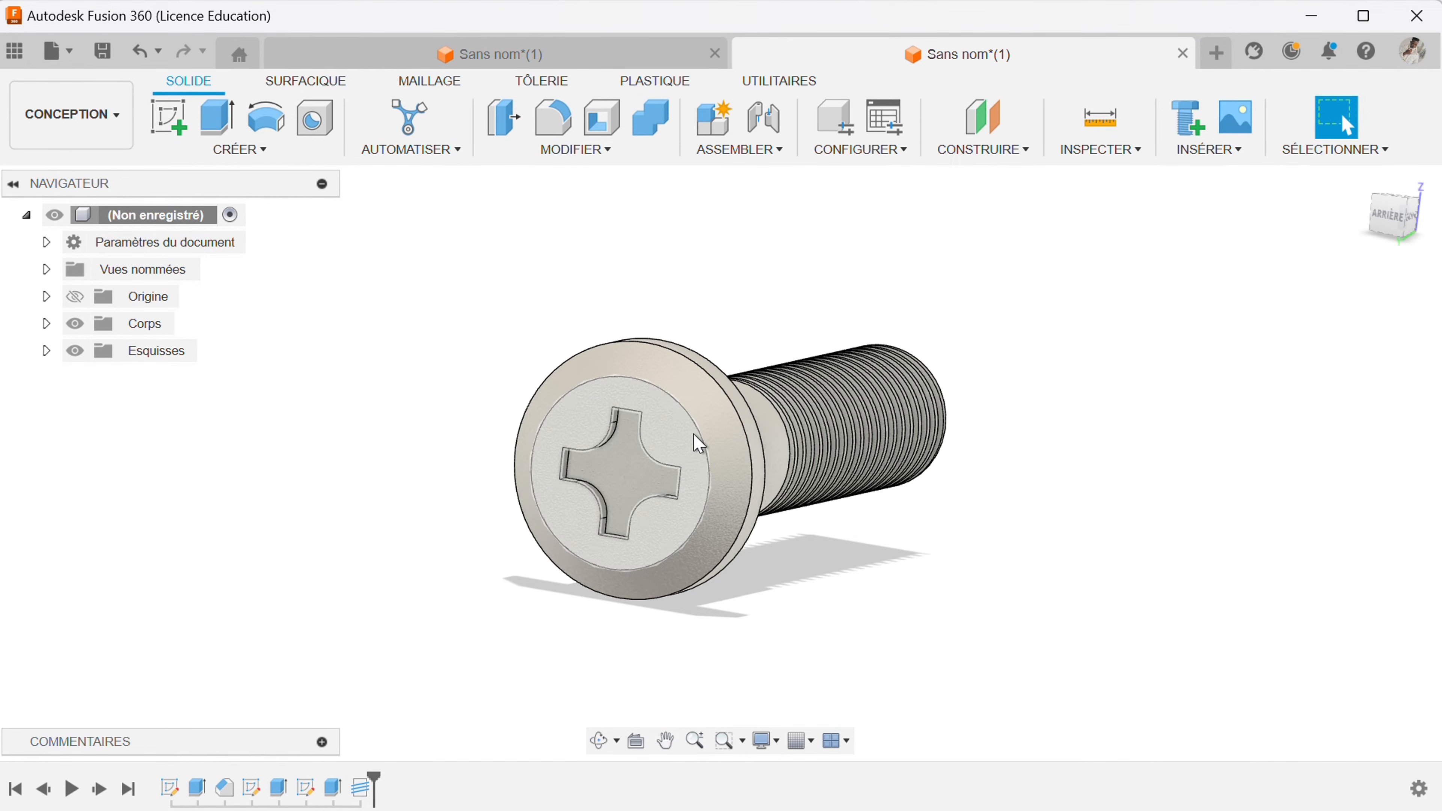
pyautogui.click(675, 445)
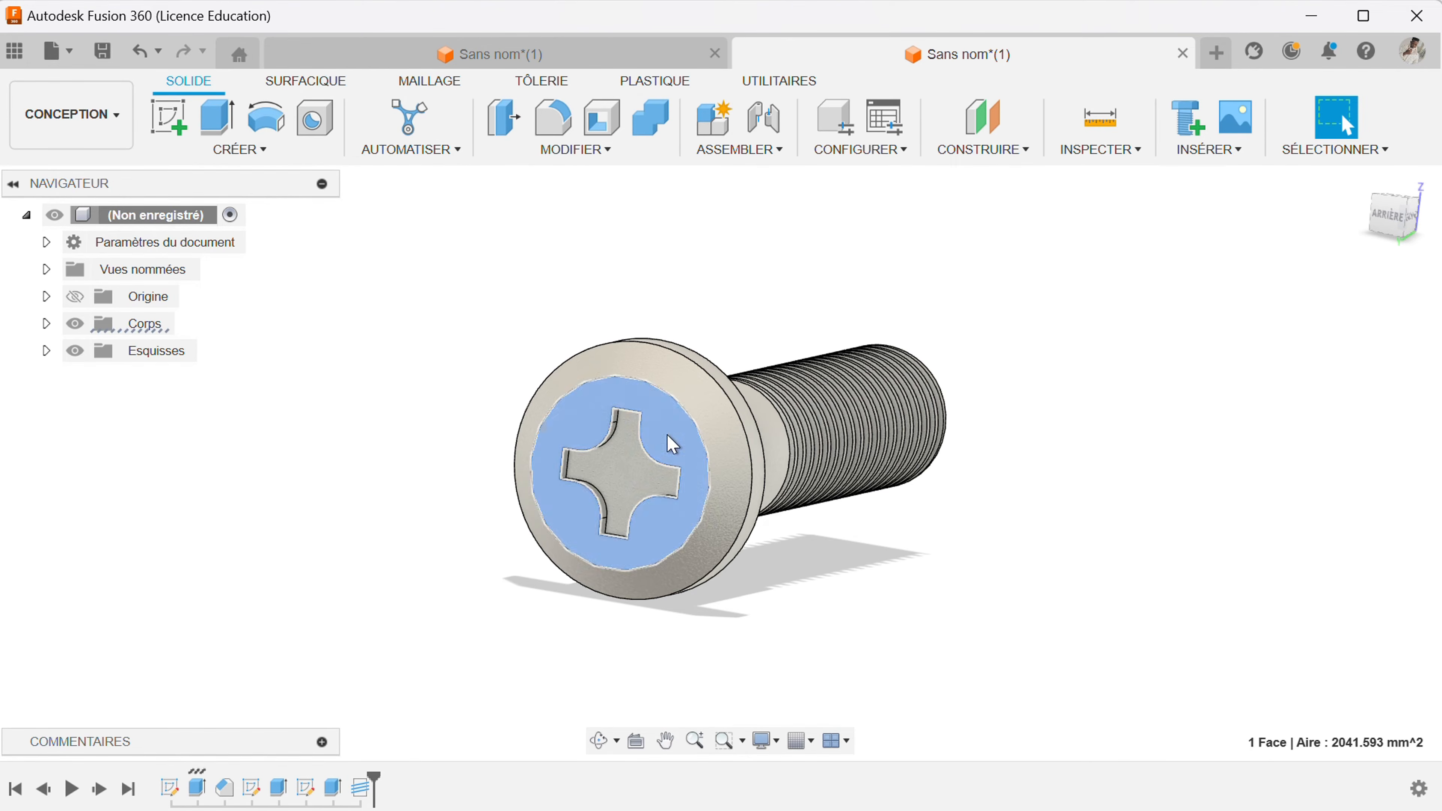
pyautogui.click(171, 127)
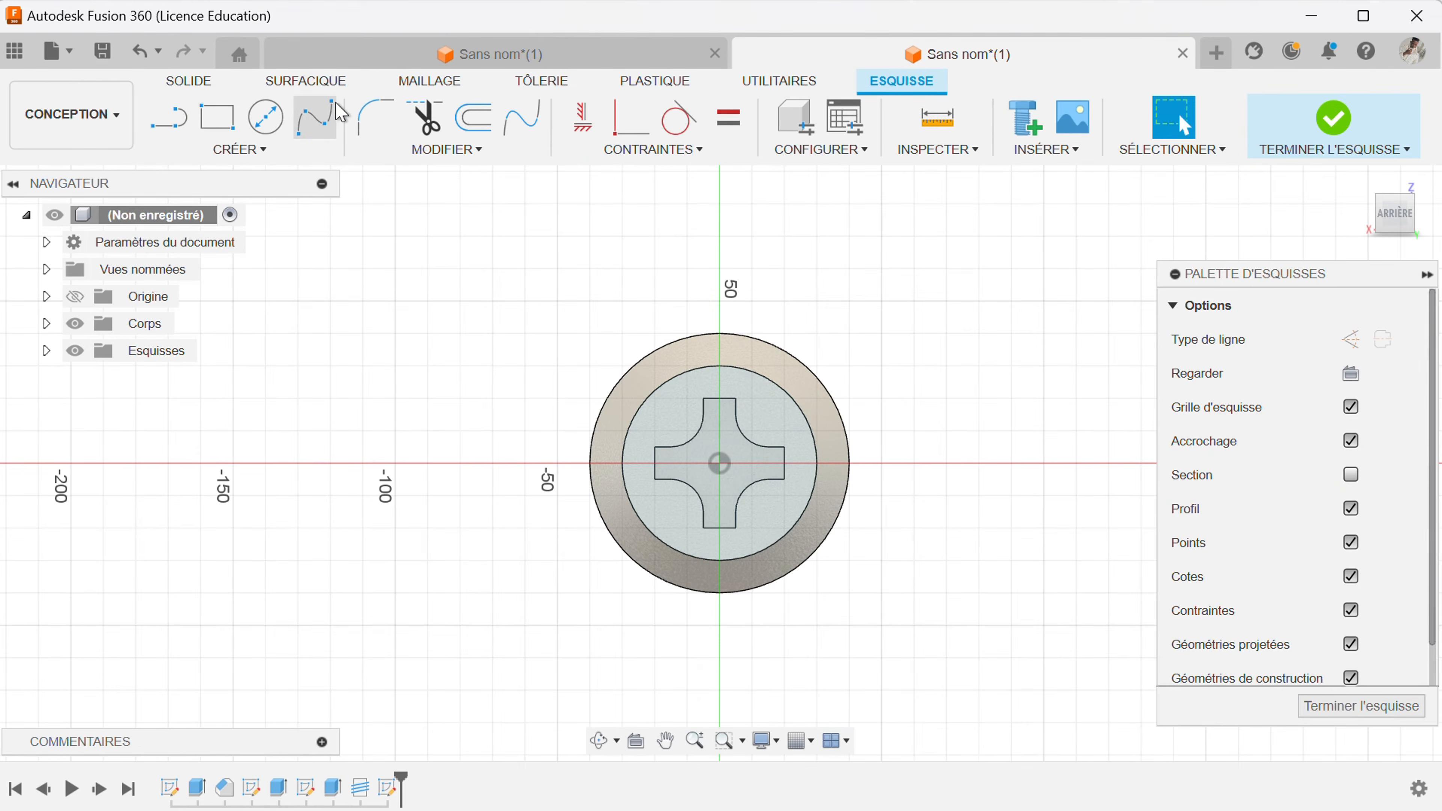
pyautogui.click(266, 116)
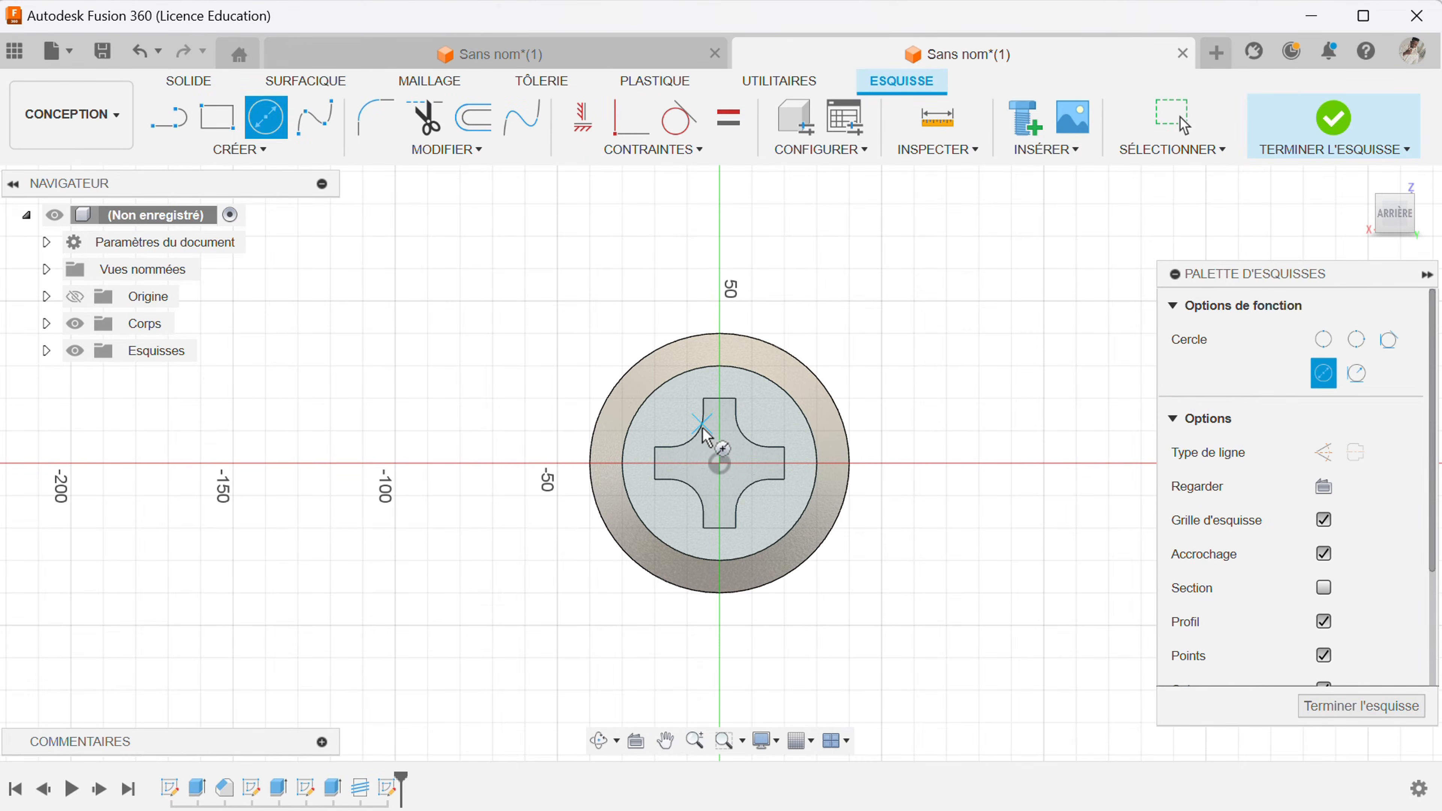
pyautogui.click(718, 464)
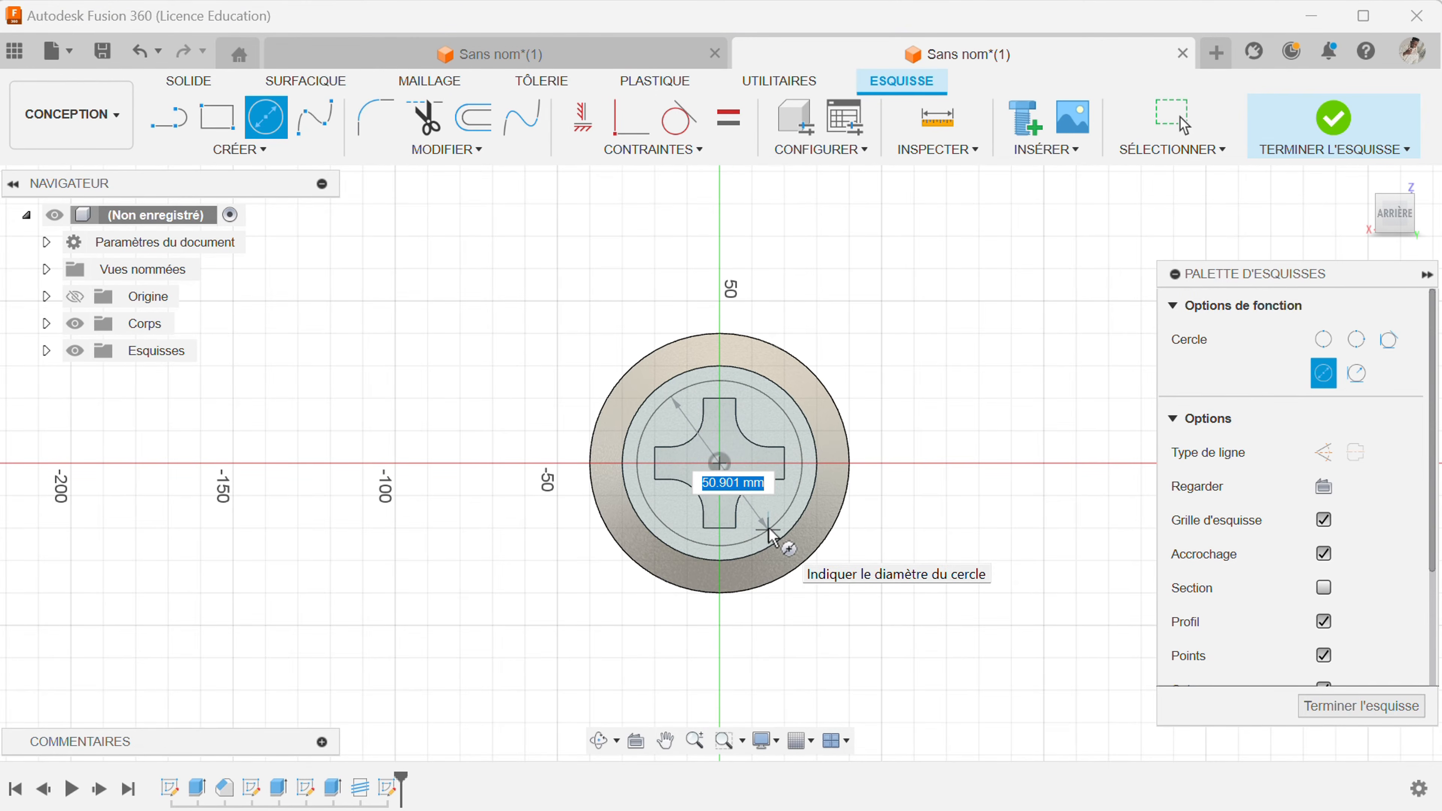
pyautogui.write('50')
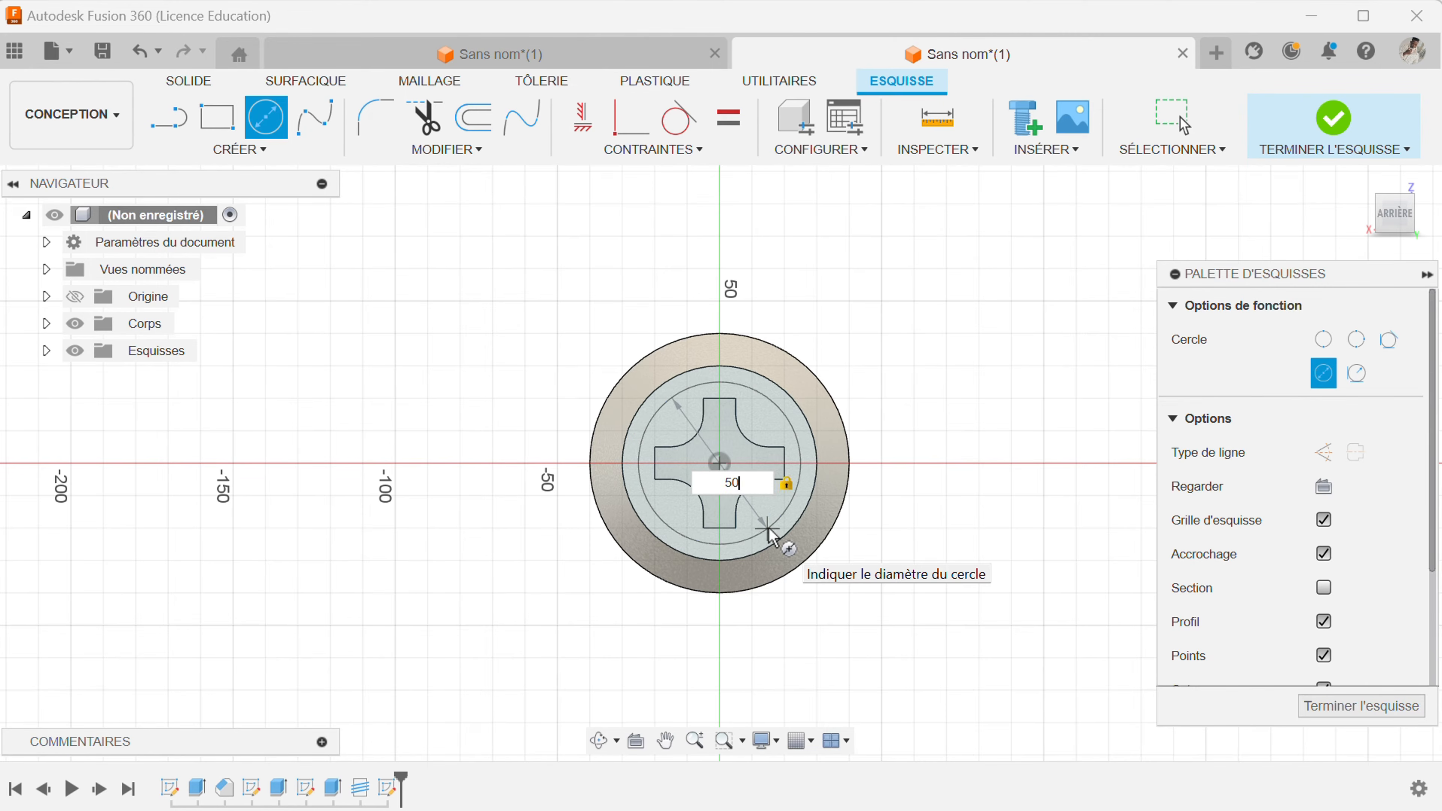
pyautogui.press('Return')
pyautogui.press('Escape')
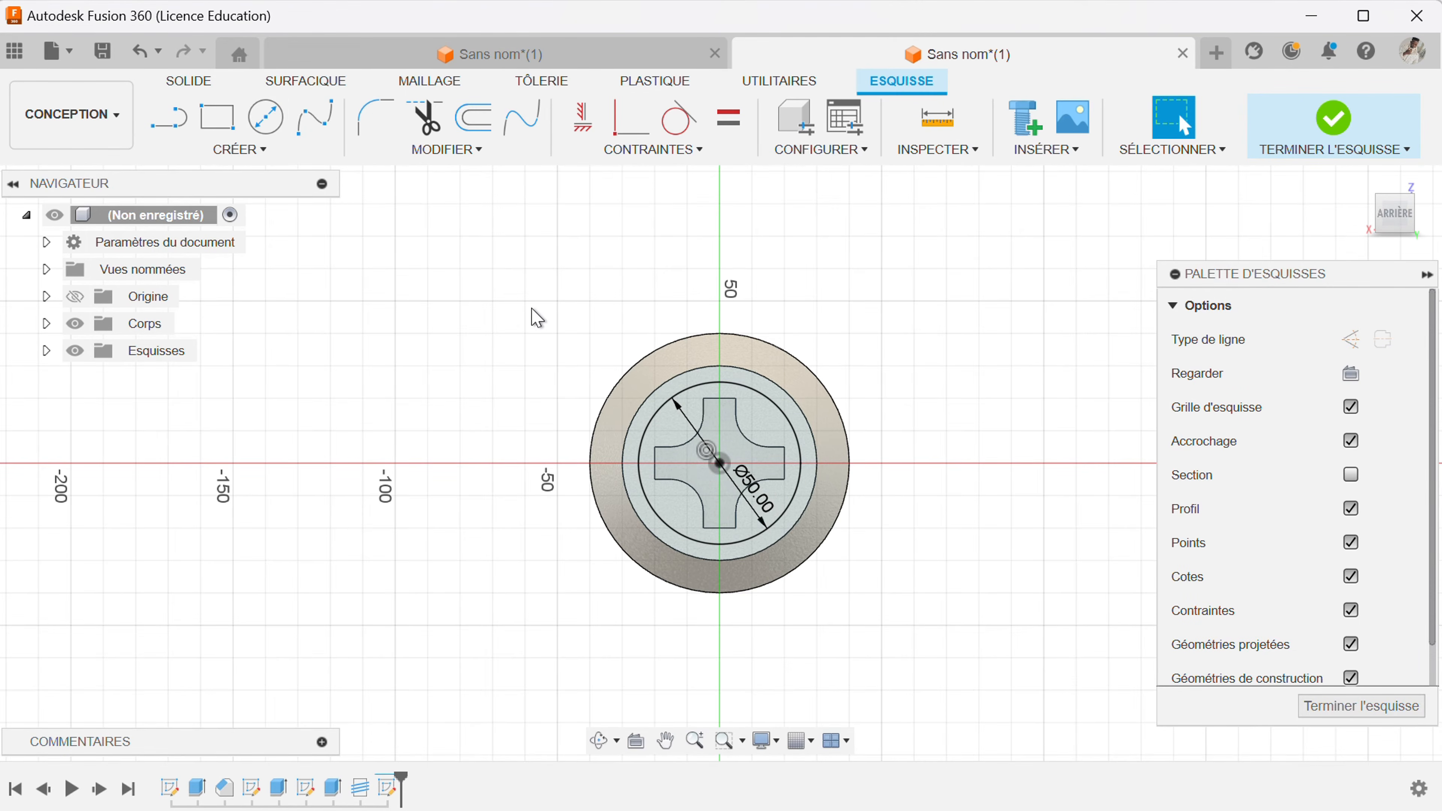
# Convert the 50 mm circle into construction geometry
pyautogui.click(687, 387)
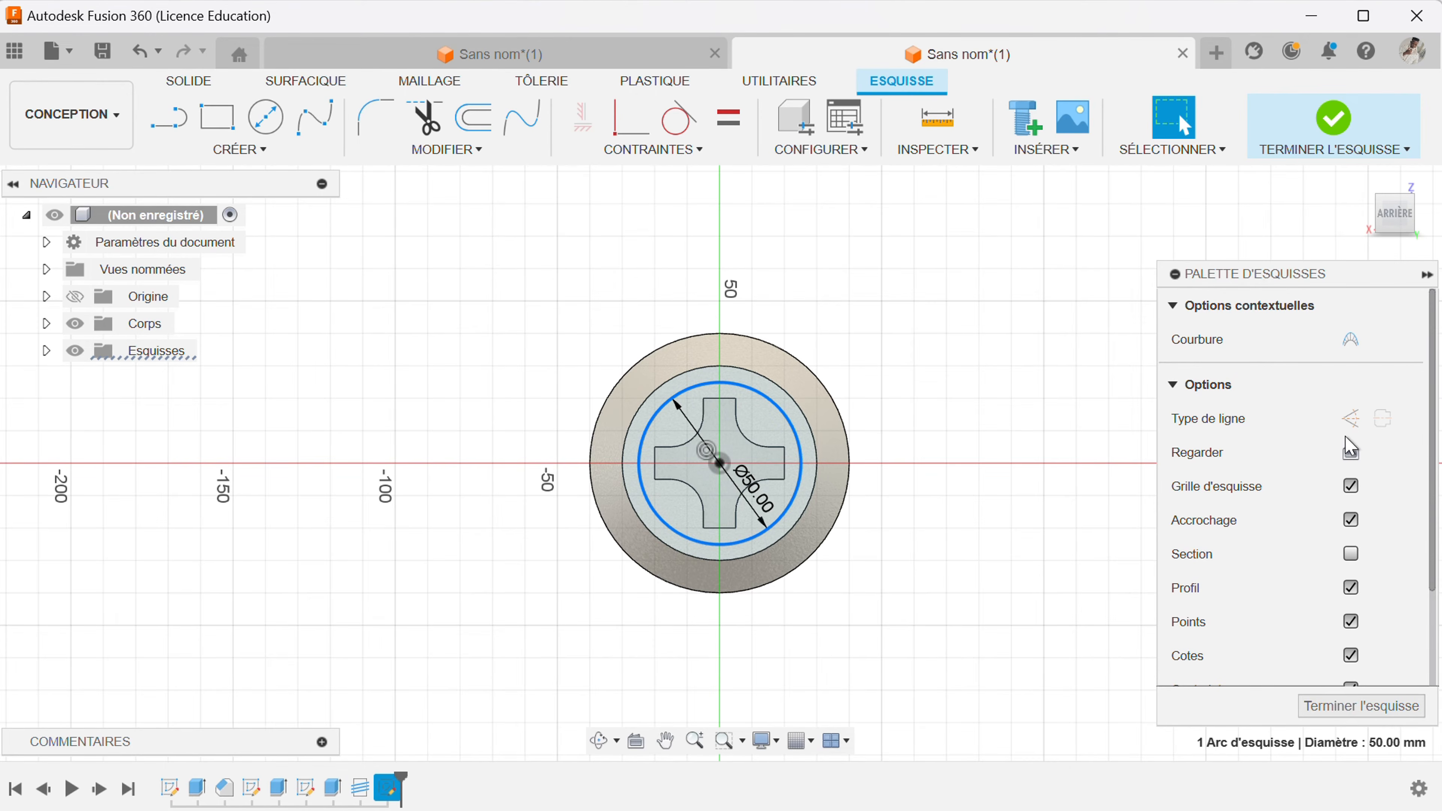
pyautogui.click(1350, 421)
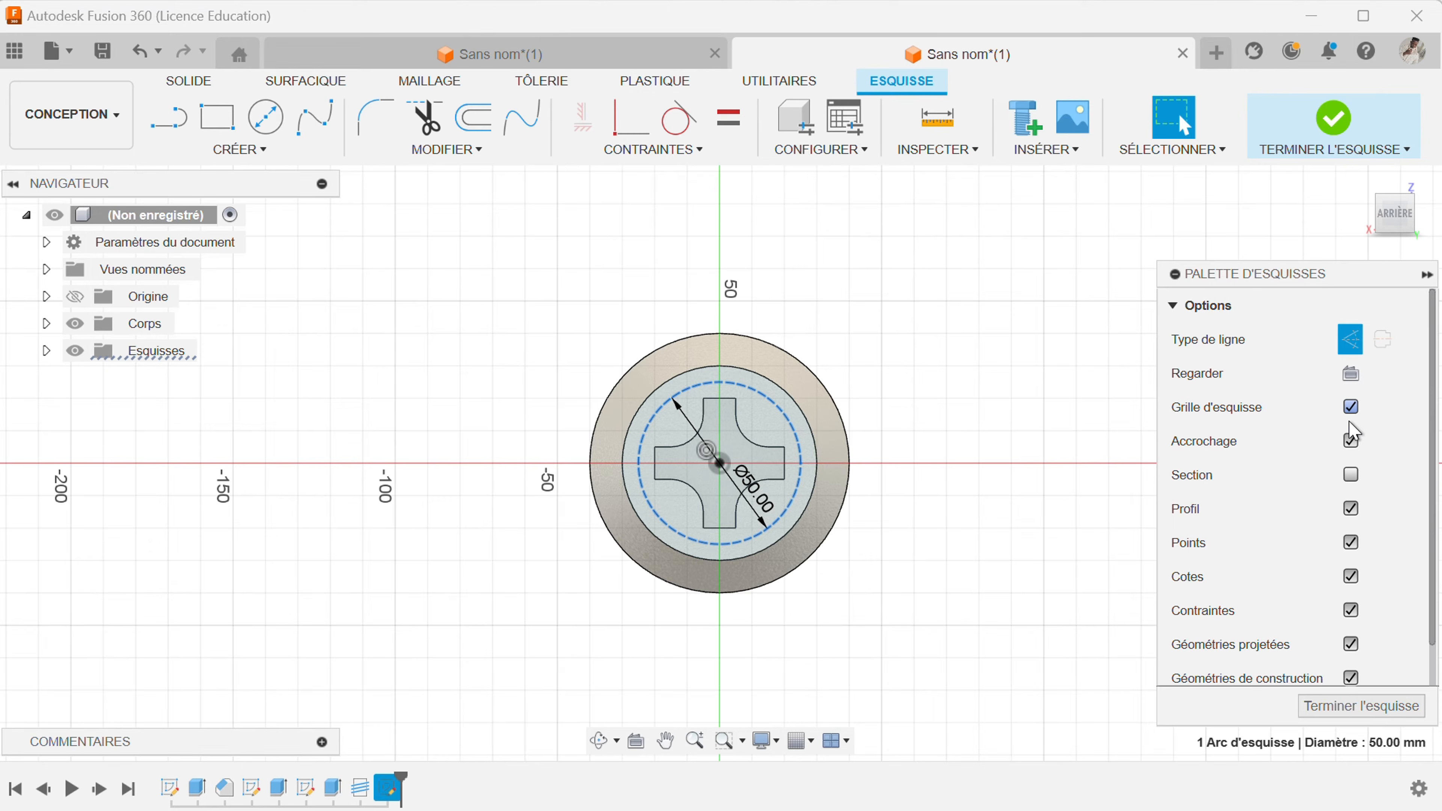
pyautogui.click(994, 291)
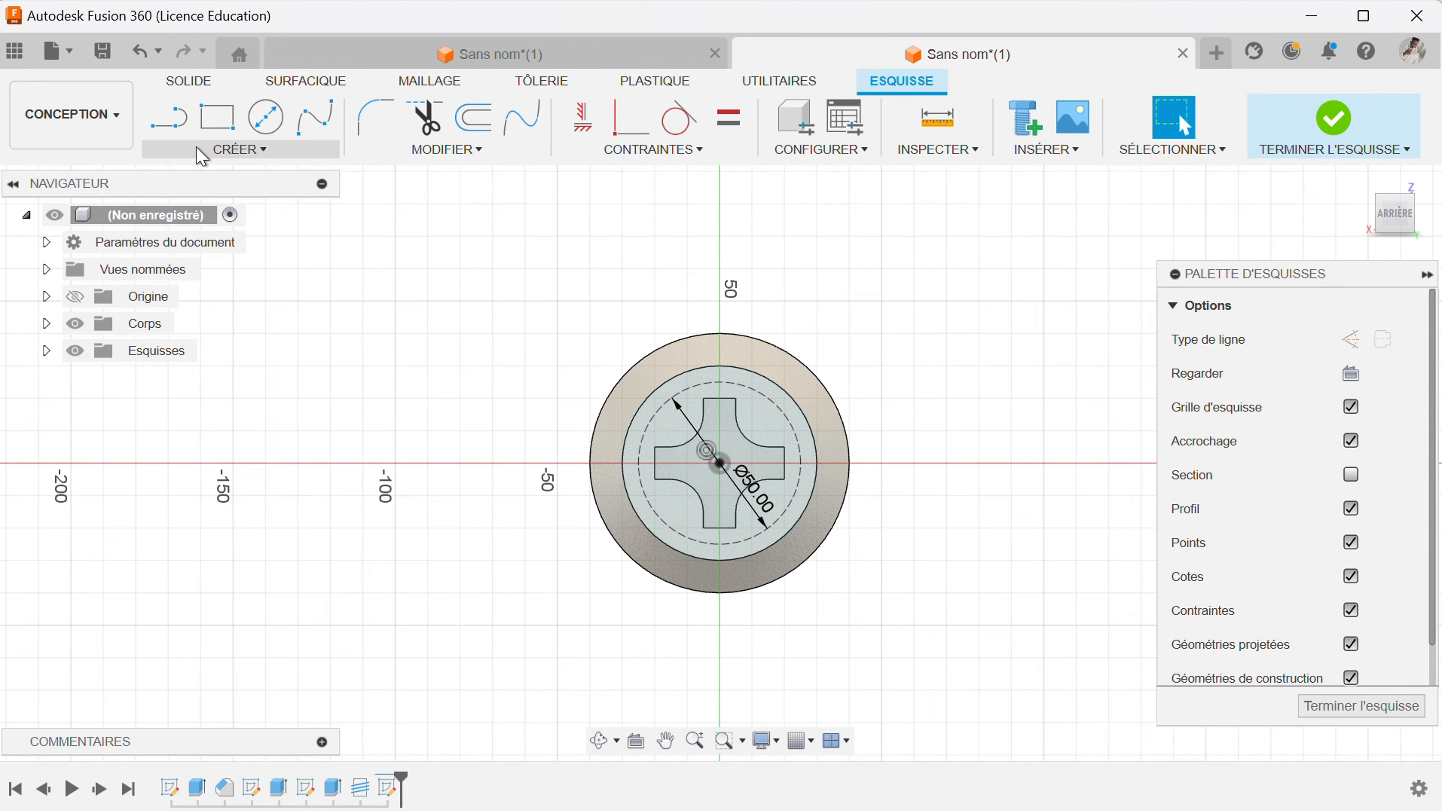
# Add text on a path reading "mk-conception-3d", using the construction circle as its path
pyautogui.click(230, 148)
pyautogui.click(235, 403)
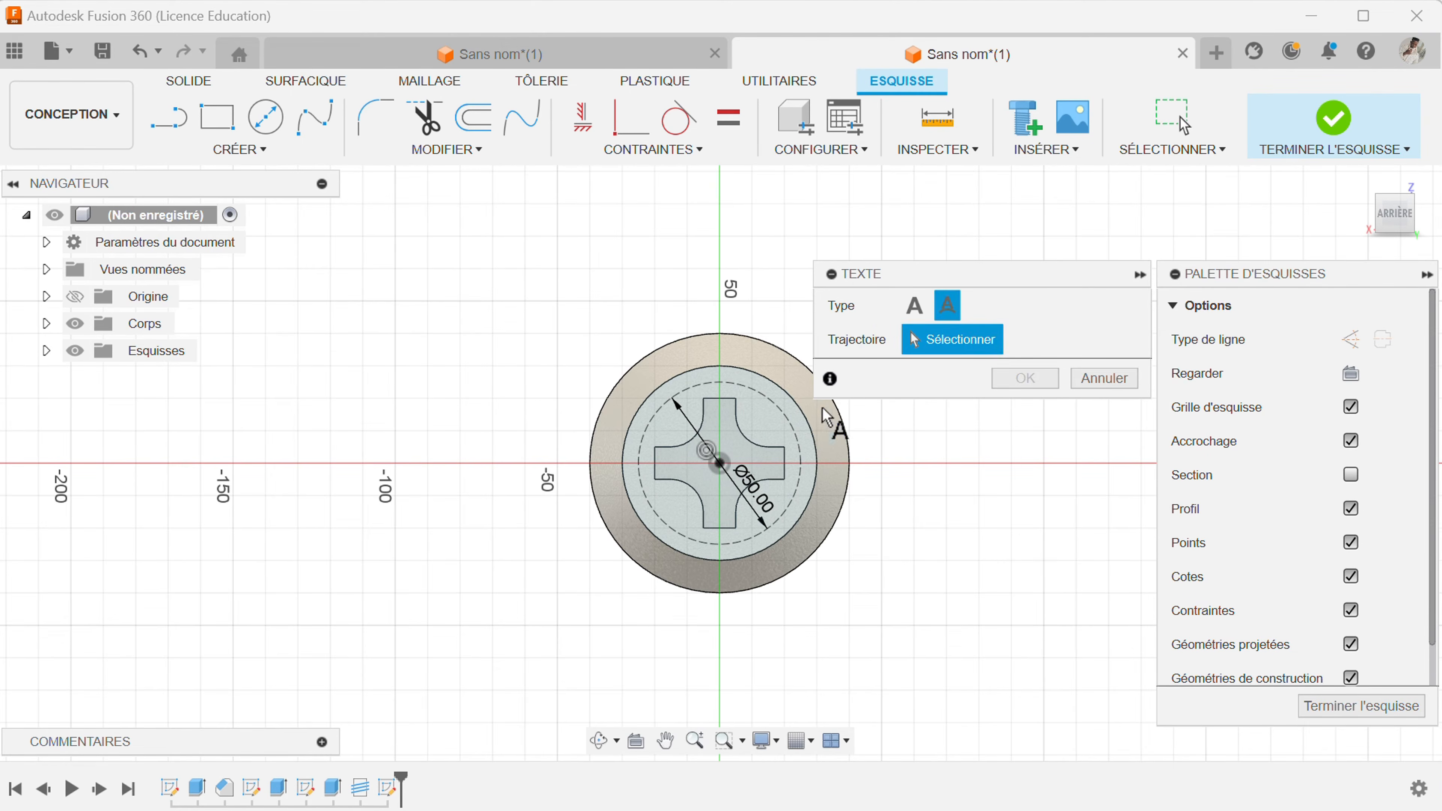
pyautogui.click(764, 399)
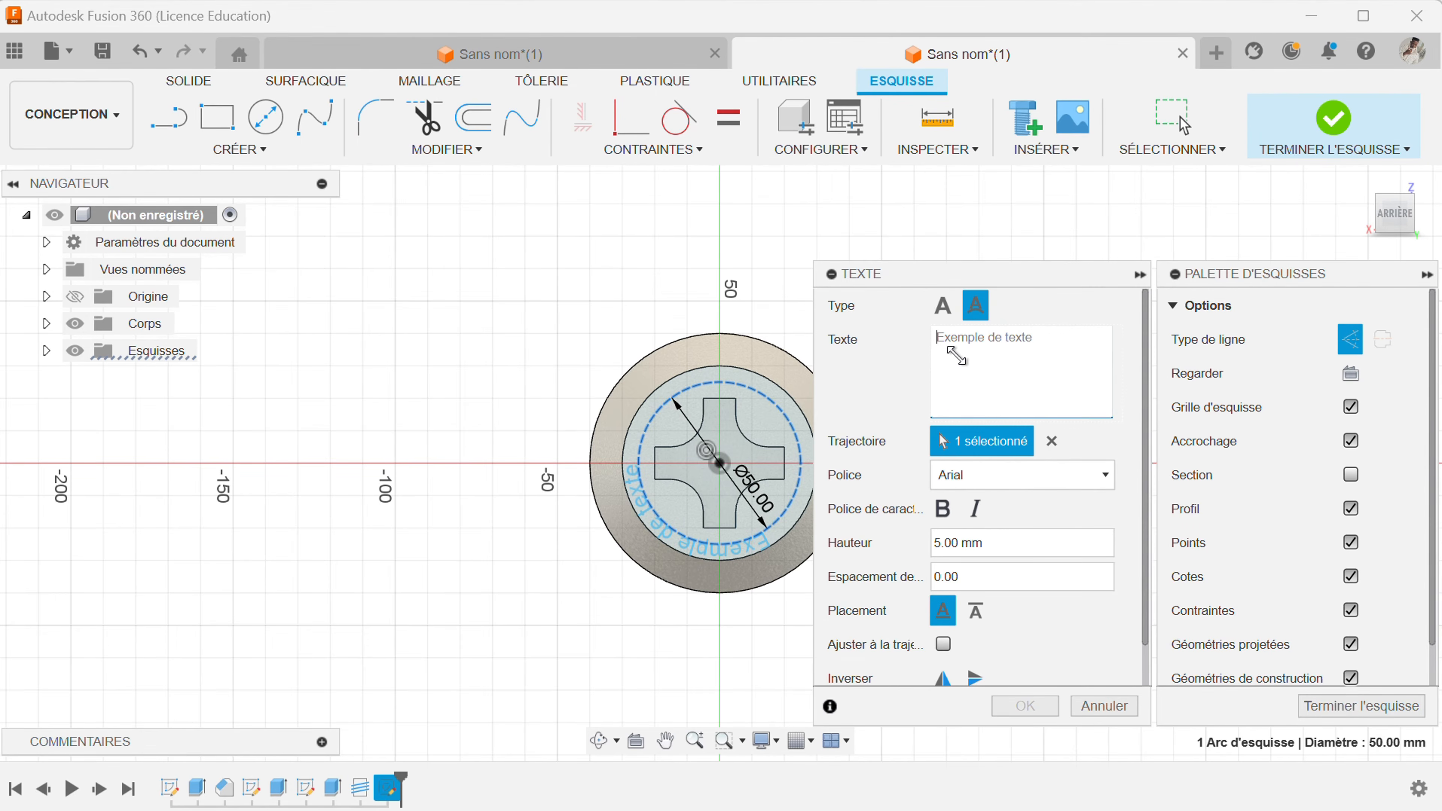
pyautogui.write('mk-')
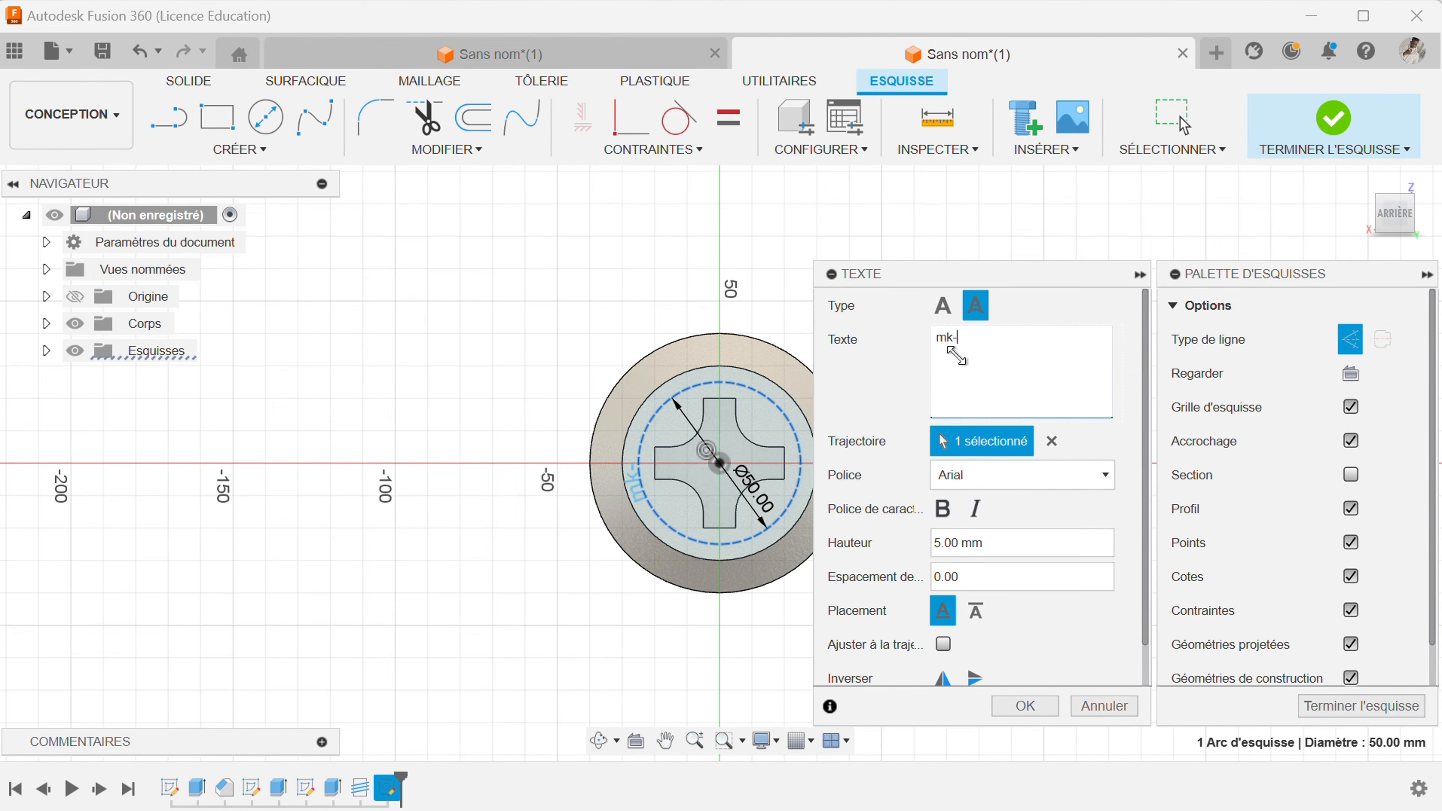
pyautogui.write('conception')
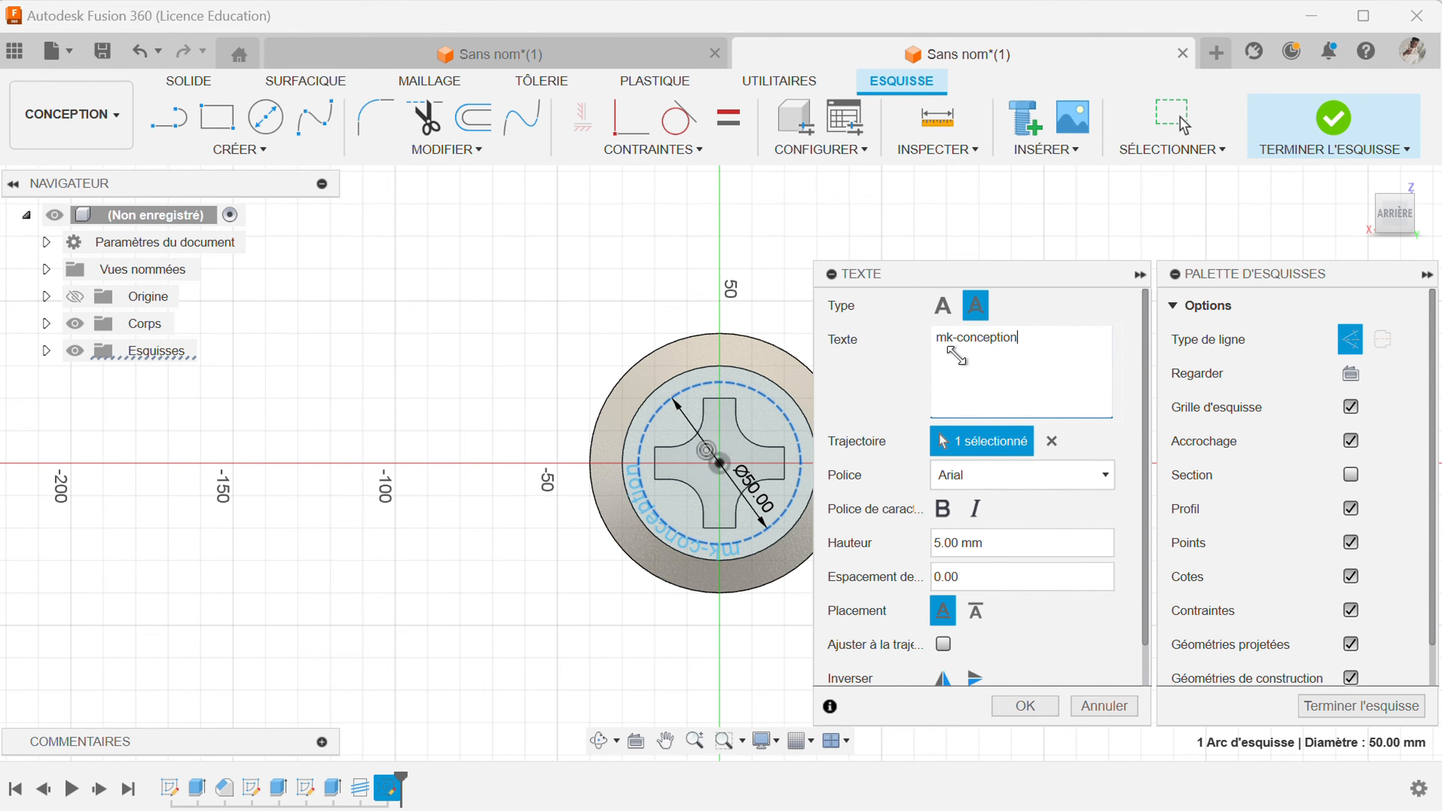
pyautogui.write('-3d')
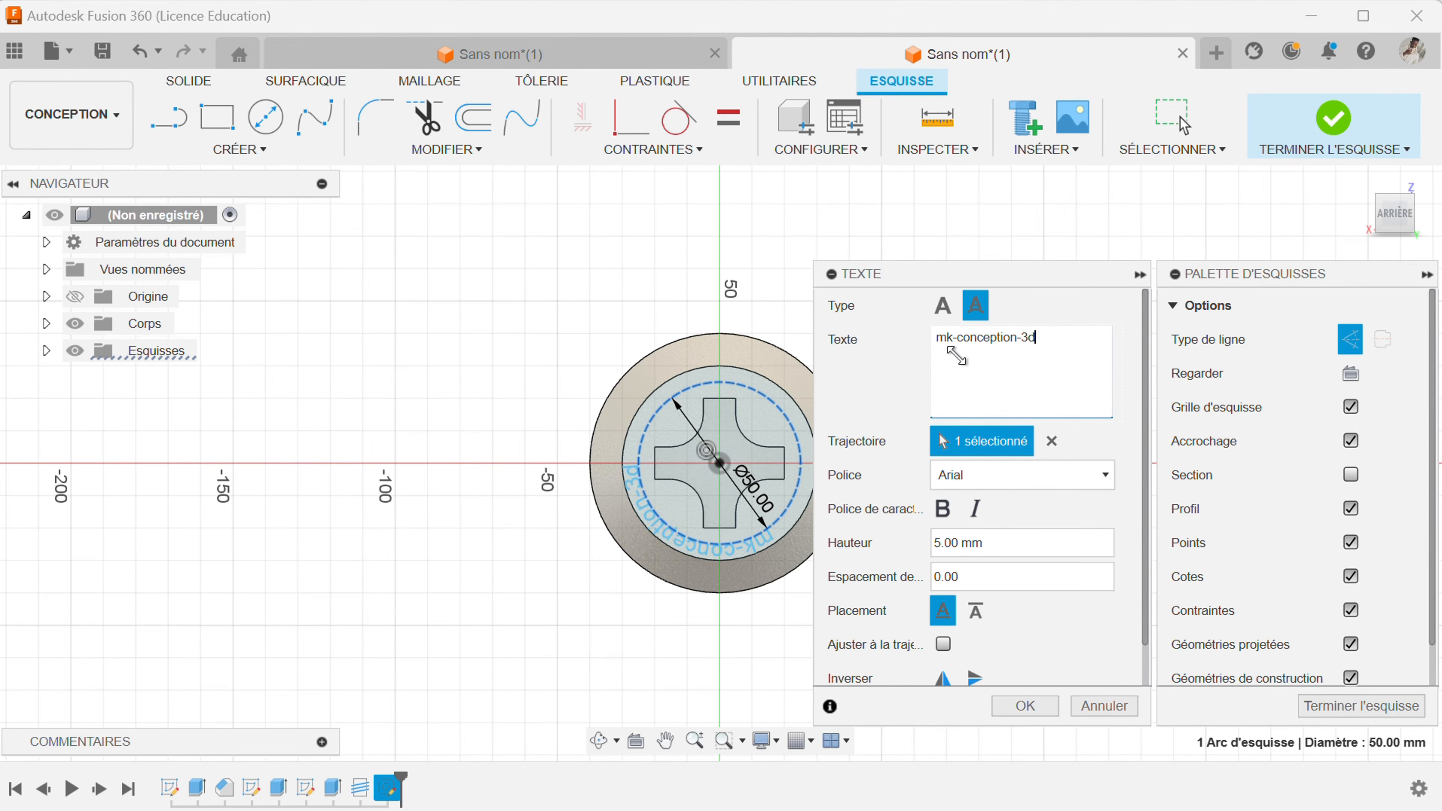
# Make the path text bold and italic, align it left and confirm the text
pyautogui.click(943, 507)
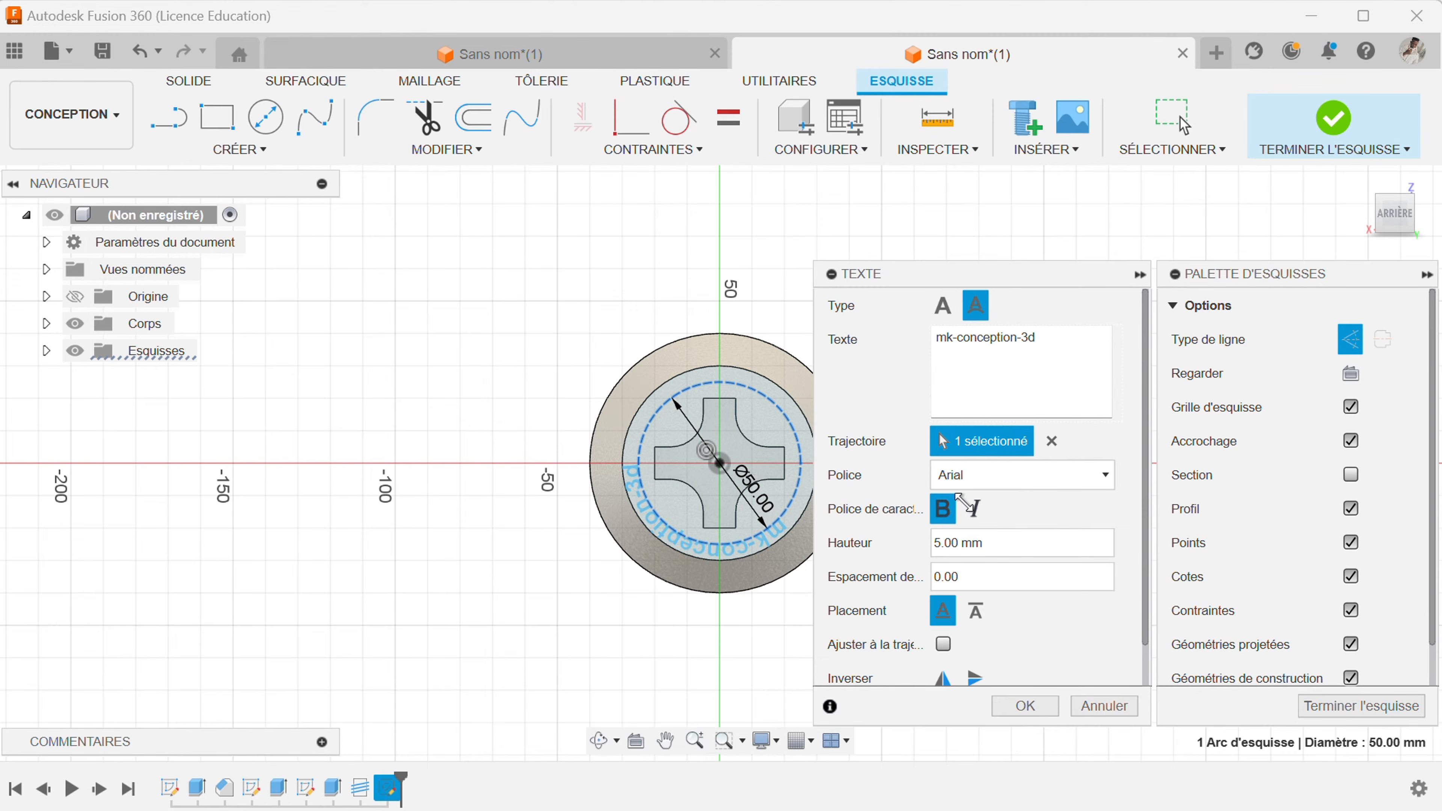
pyautogui.click(976, 508)
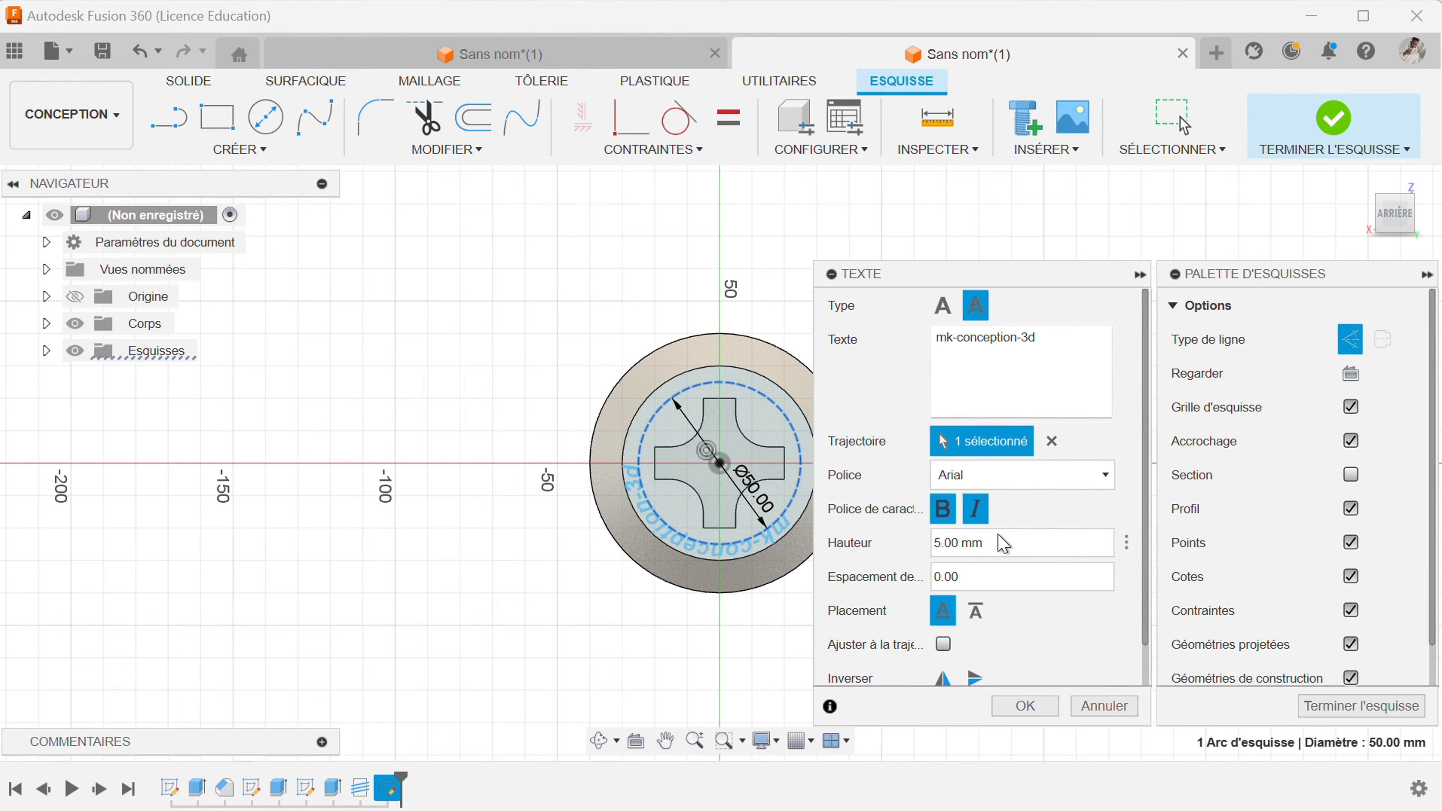
pyautogui.scroll(-1, 988, 636)
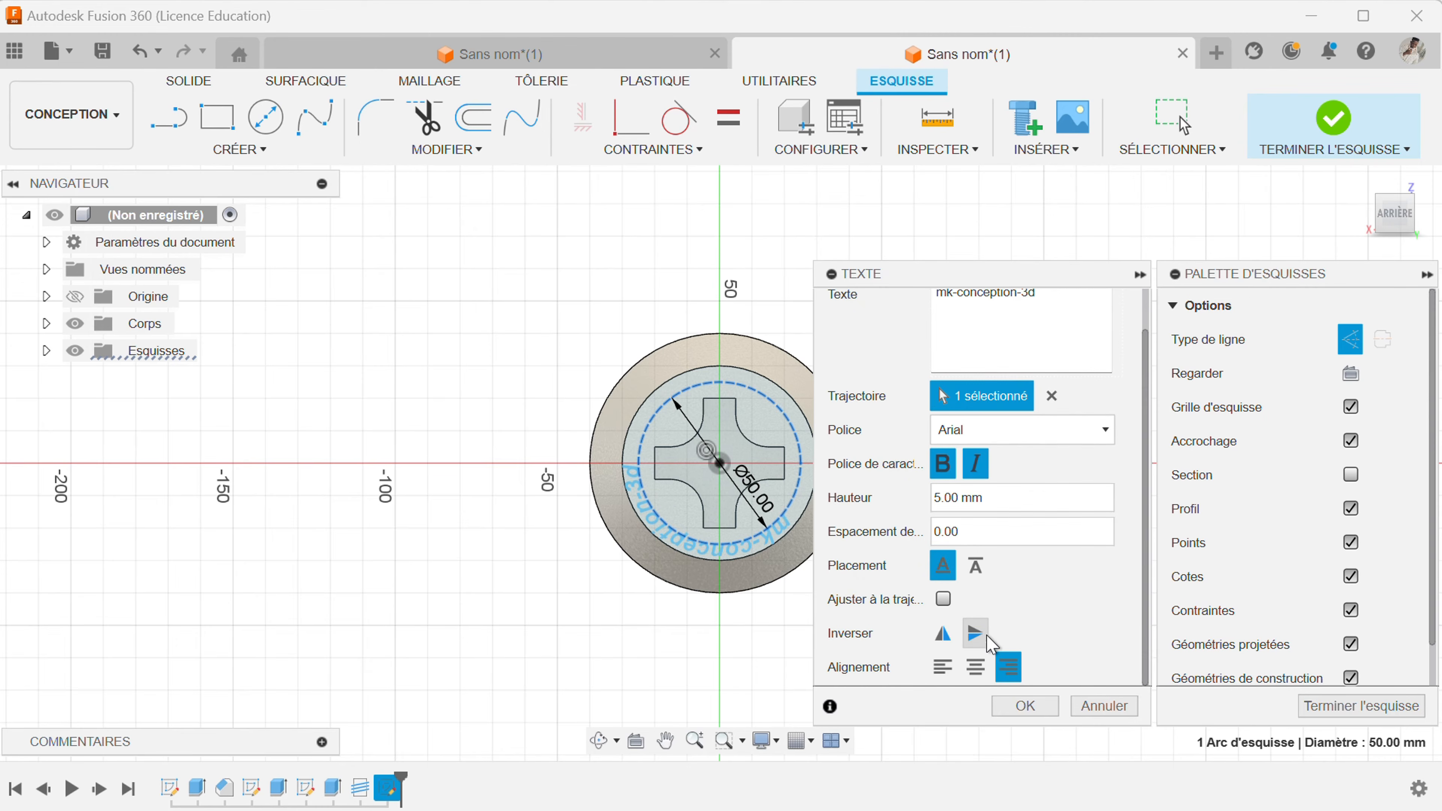
pyautogui.click(976, 671)
pyautogui.click(943, 670)
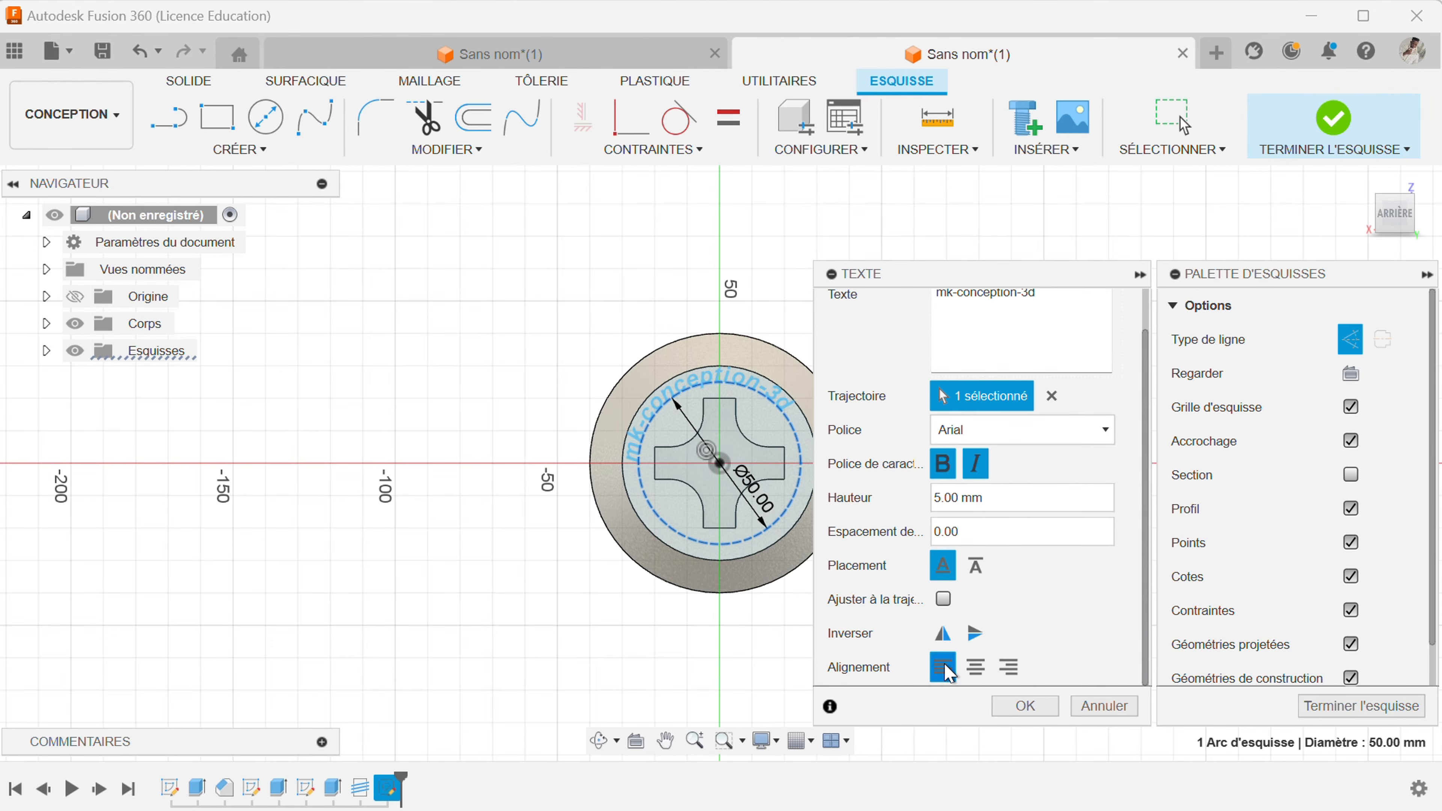
pyautogui.click(1025, 707)
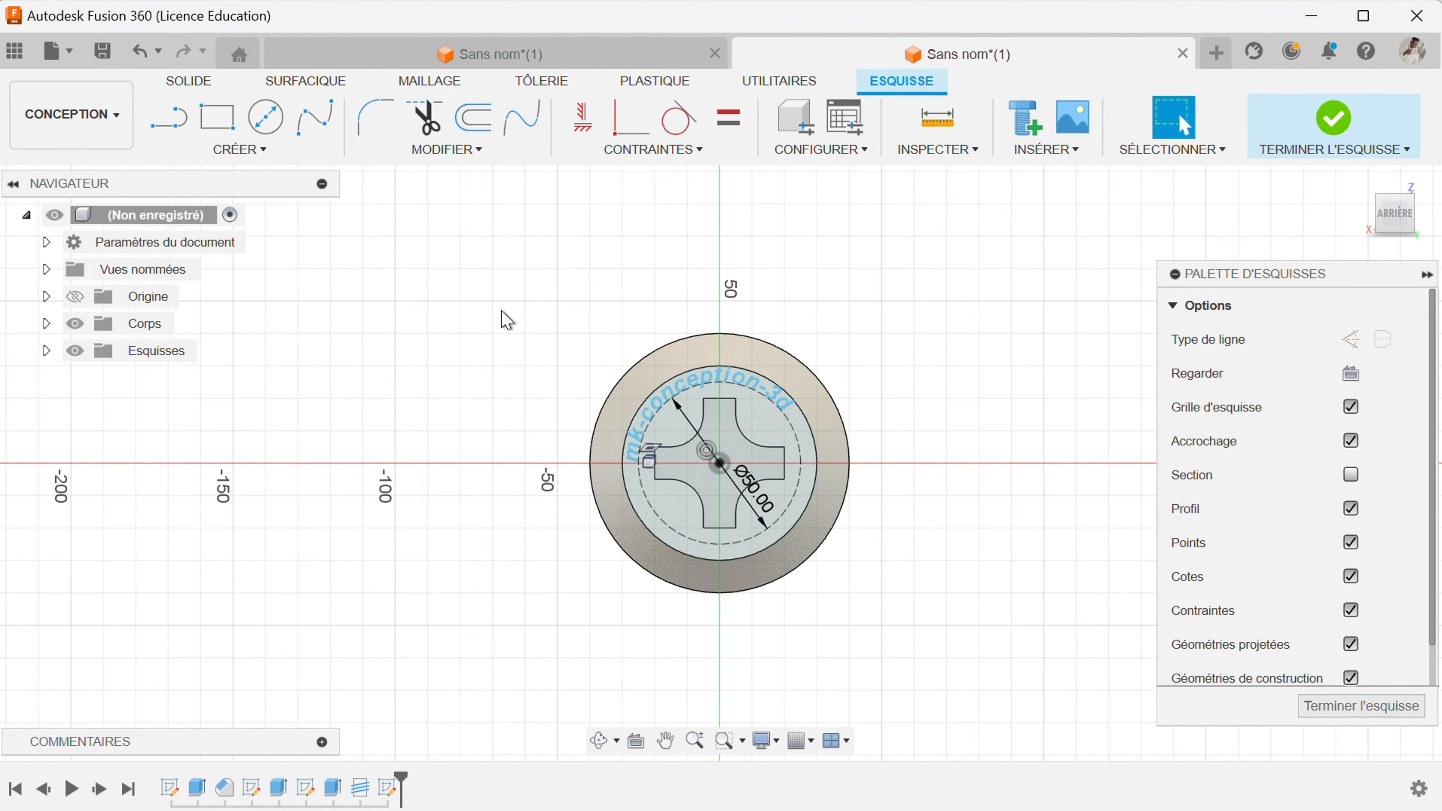
# Rotate the 50 mm construction circle with its path text by -15 degrees about Z and finish the sketch
pyautogui.click(423, 150)
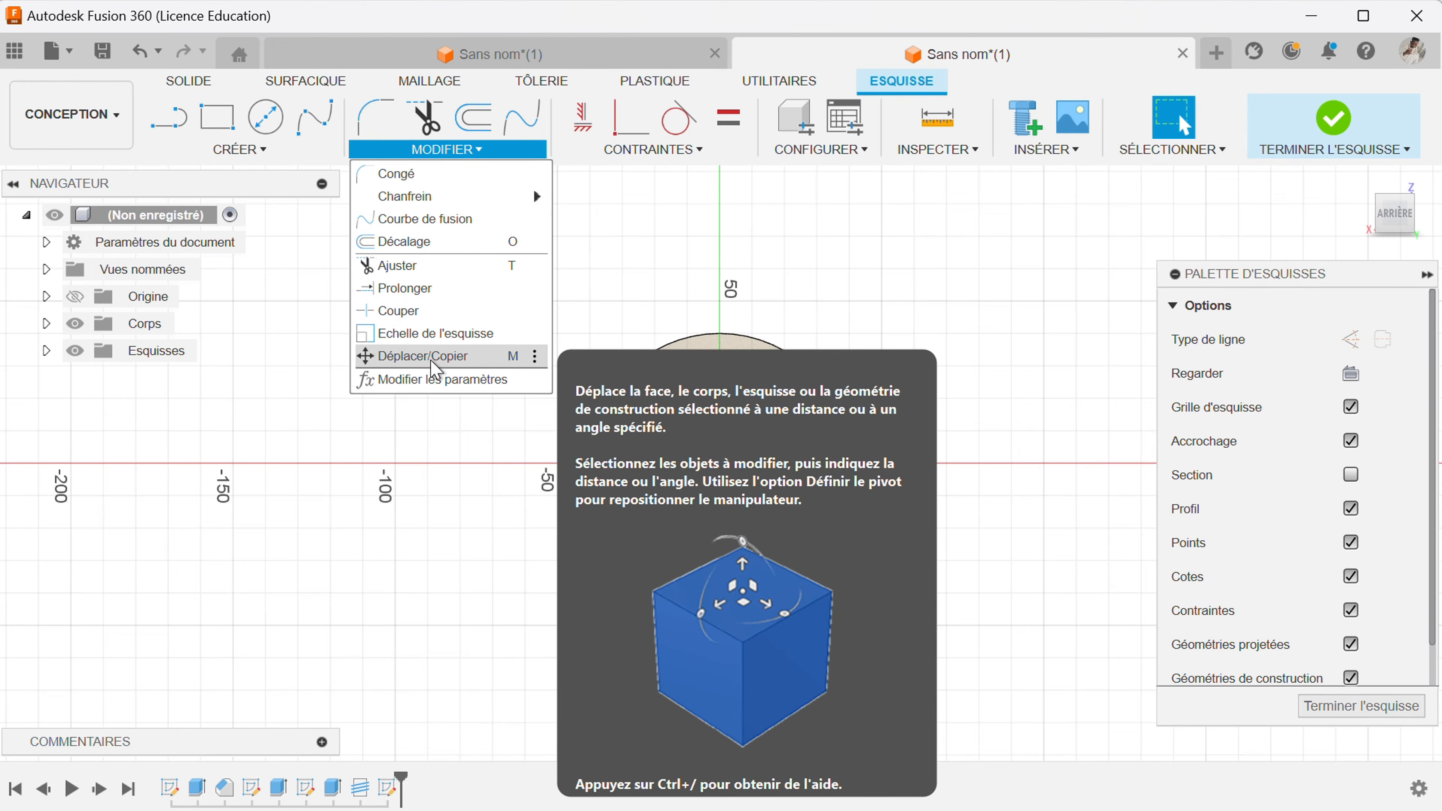
pyautogui.click(427, 356)
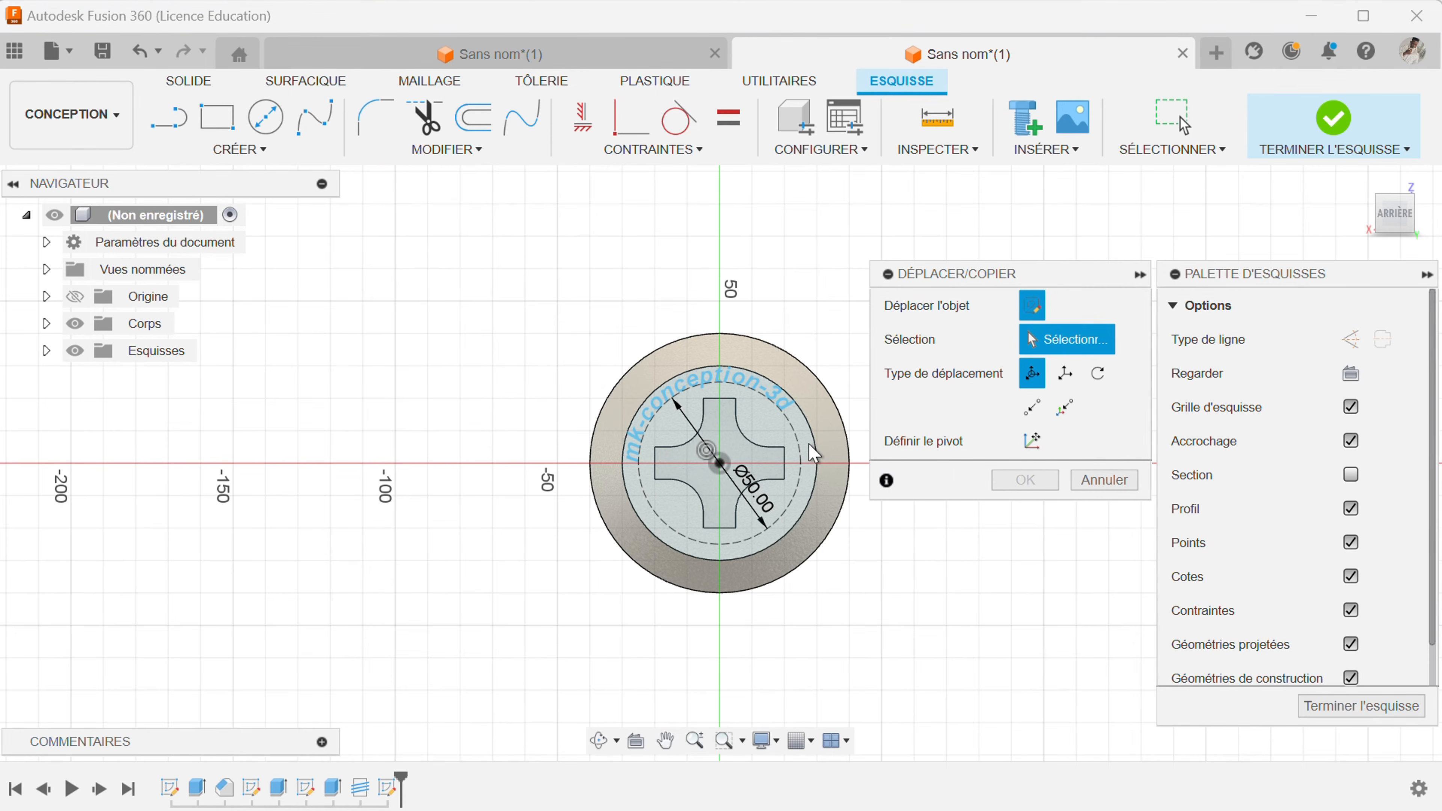
pyautogui.click(815, 455)
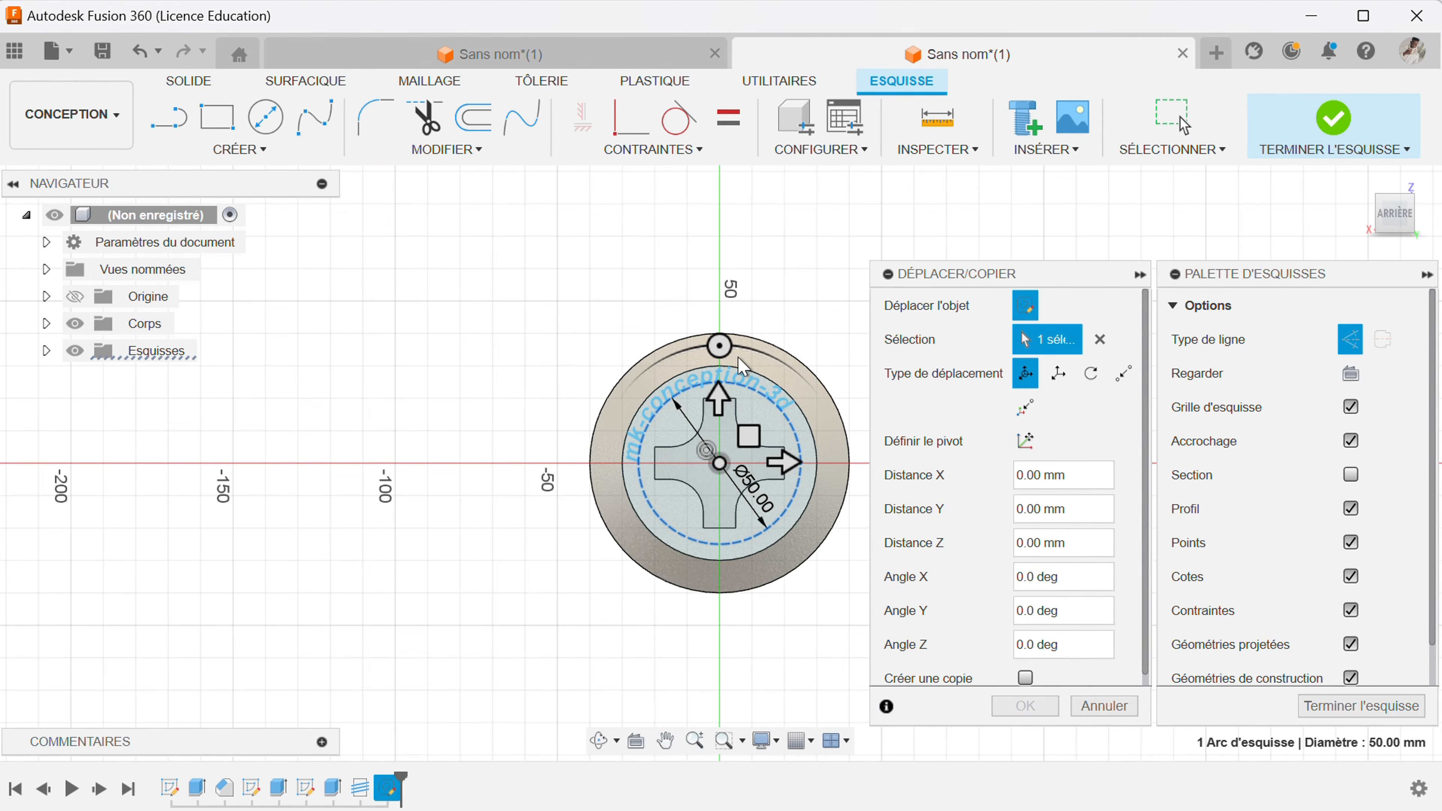
pyautogui.moveTo(720, 345); pyautogui.dragTo(743, 344)
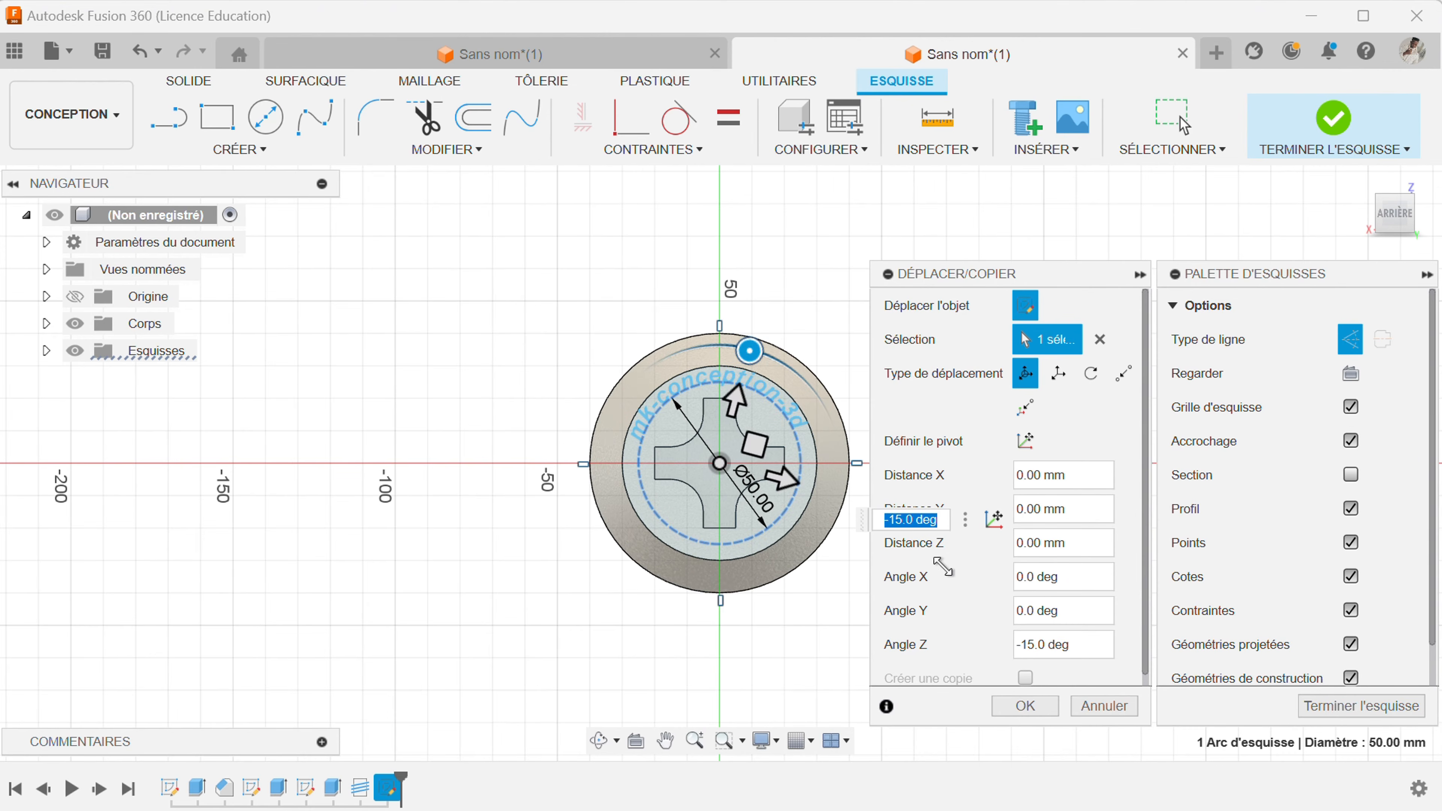
pyautogui.click(1024, 706)
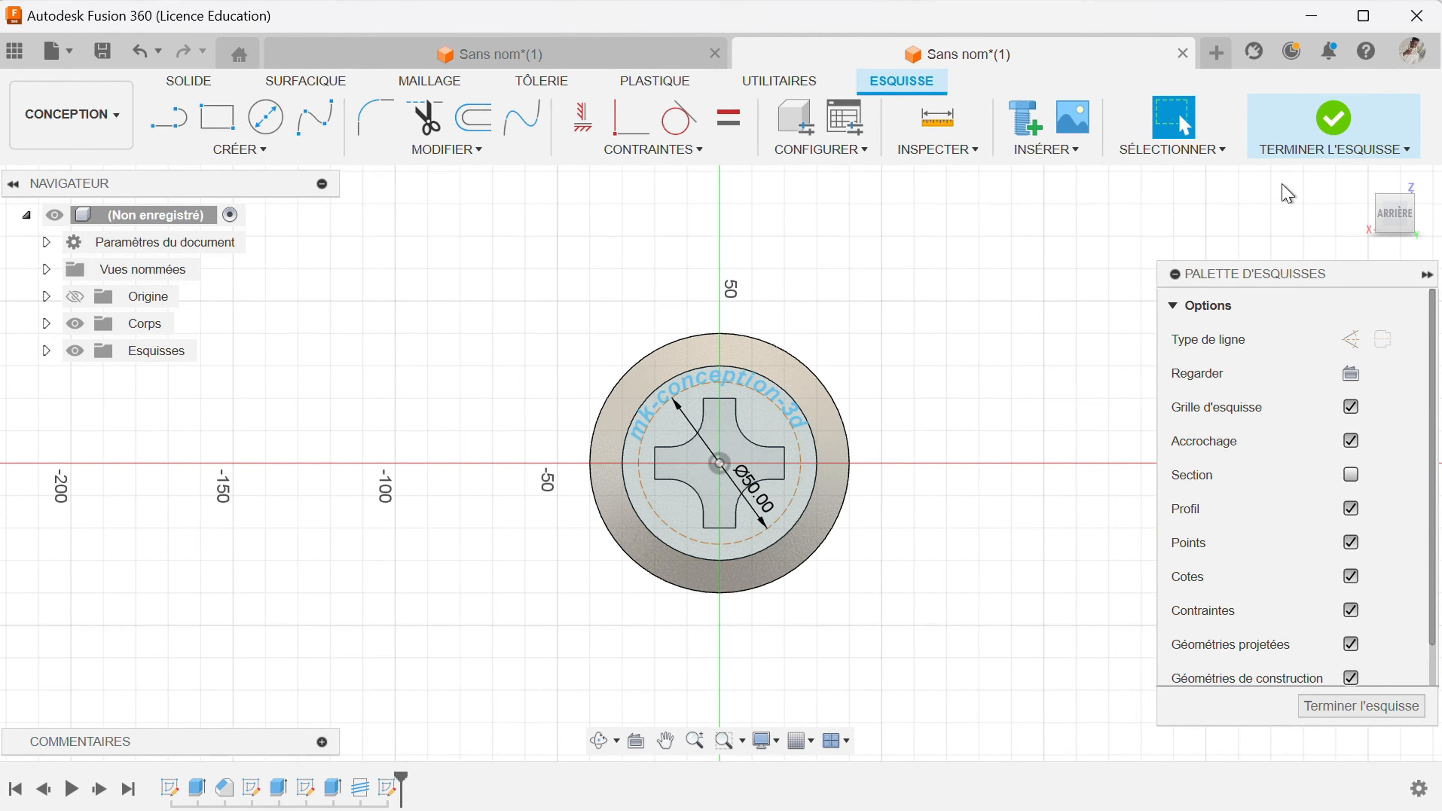
pyautogui.click(1336, 131)
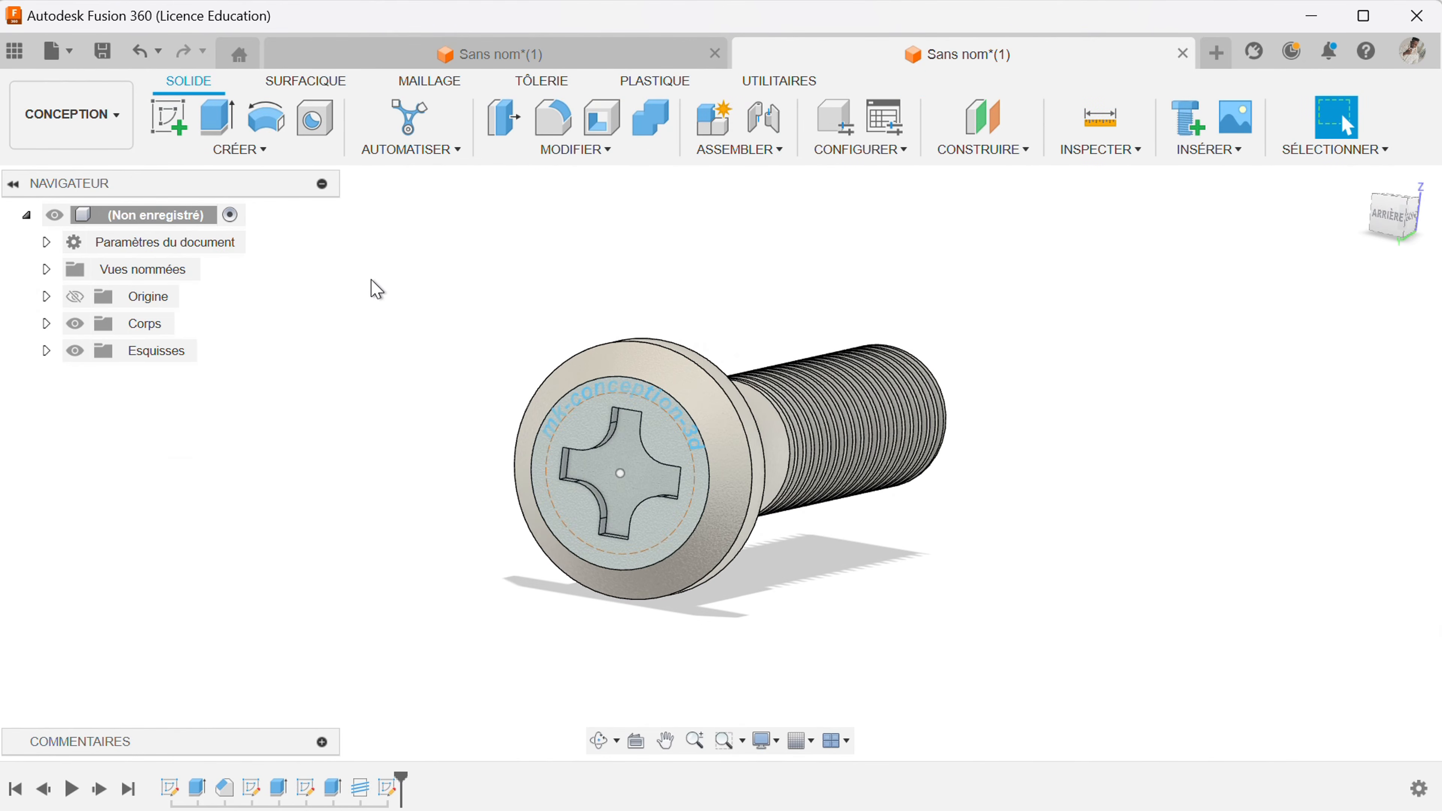
# Extrude the "mk-conception-3d" sketch text on the flat face of the screw head
pyautogui.click(226, 129)
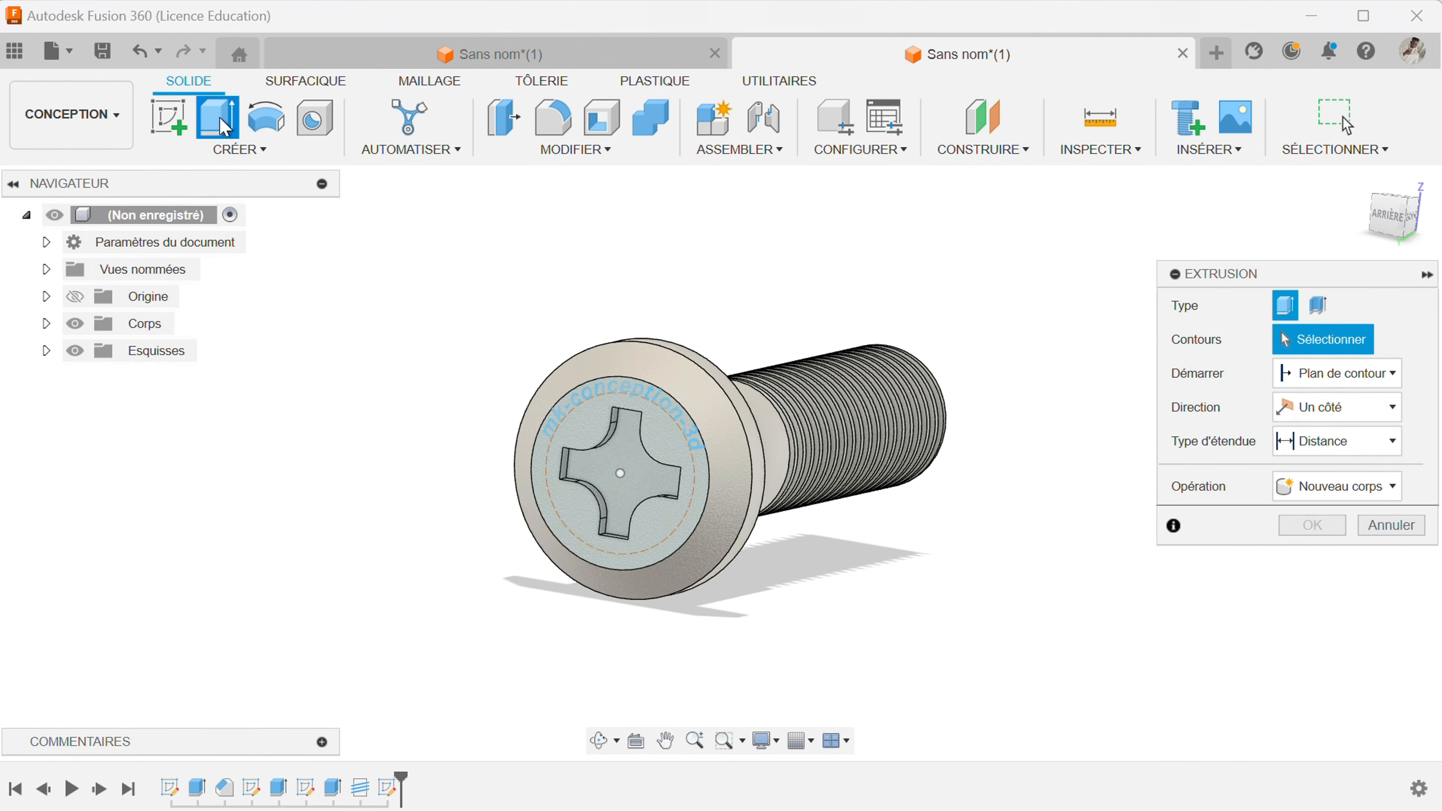
pyautogui.click(587, 414)
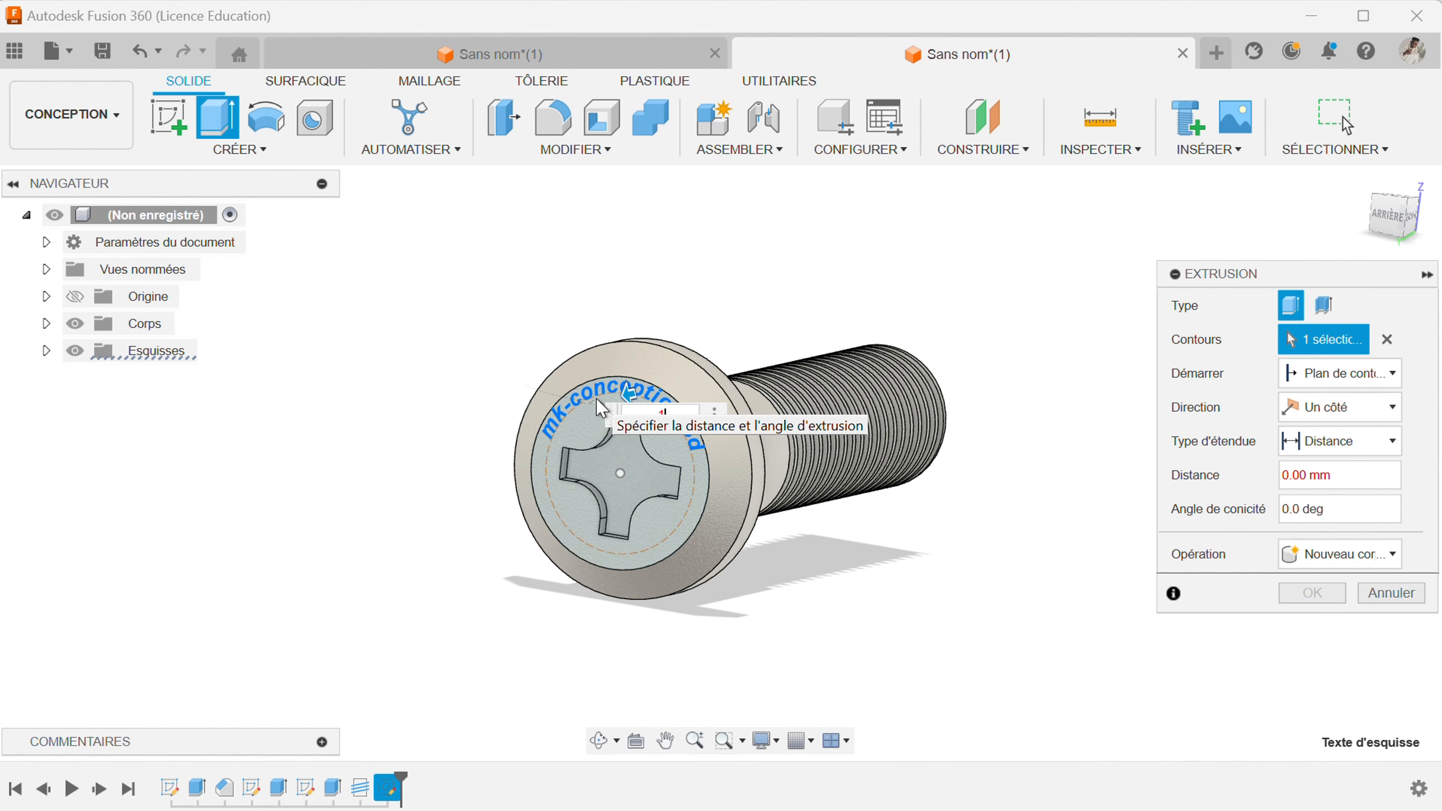
pyautogui.press('Return')
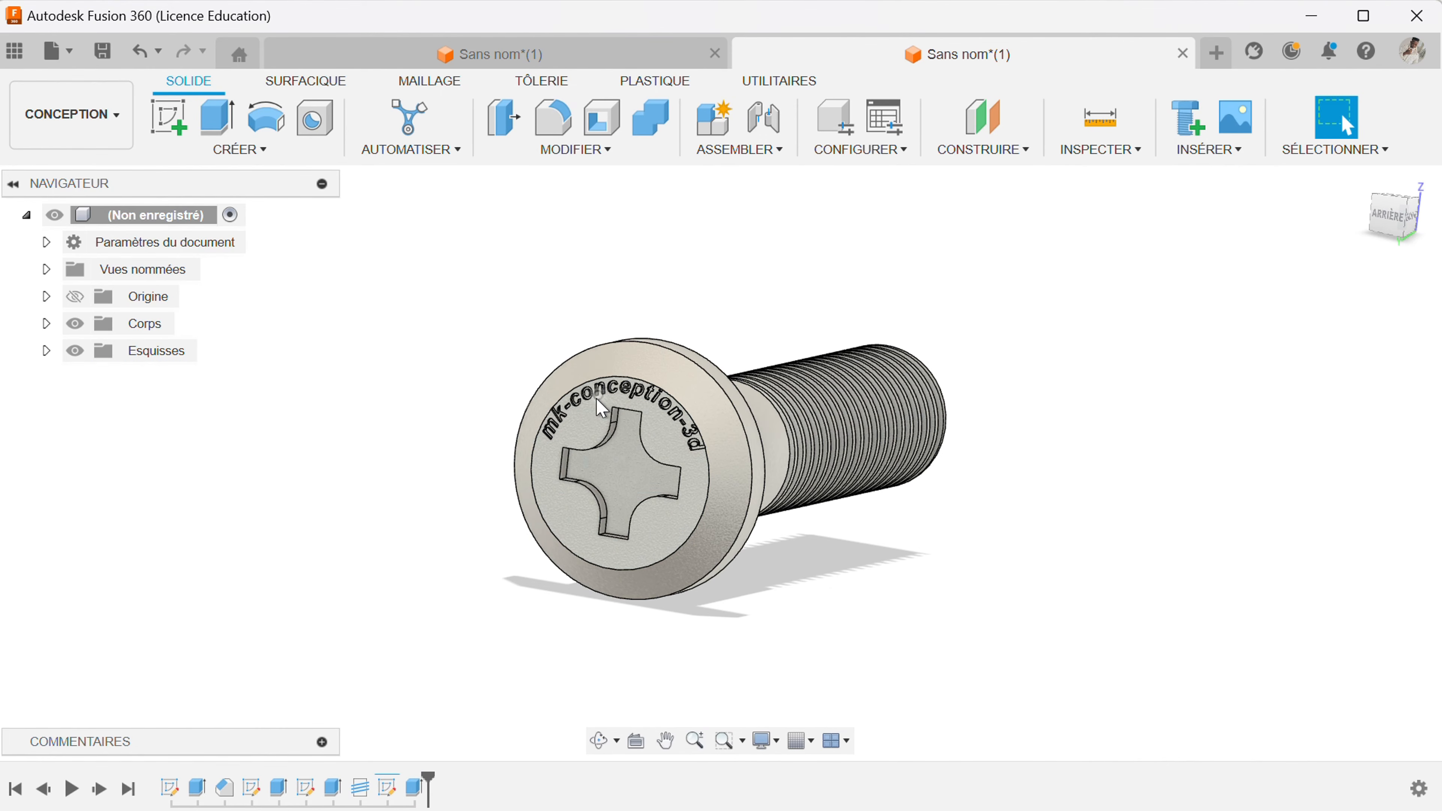
# Examine the extruded lettering on the head up close and the whole screw from the side
pyautogui.scroll(6, 602, 408)
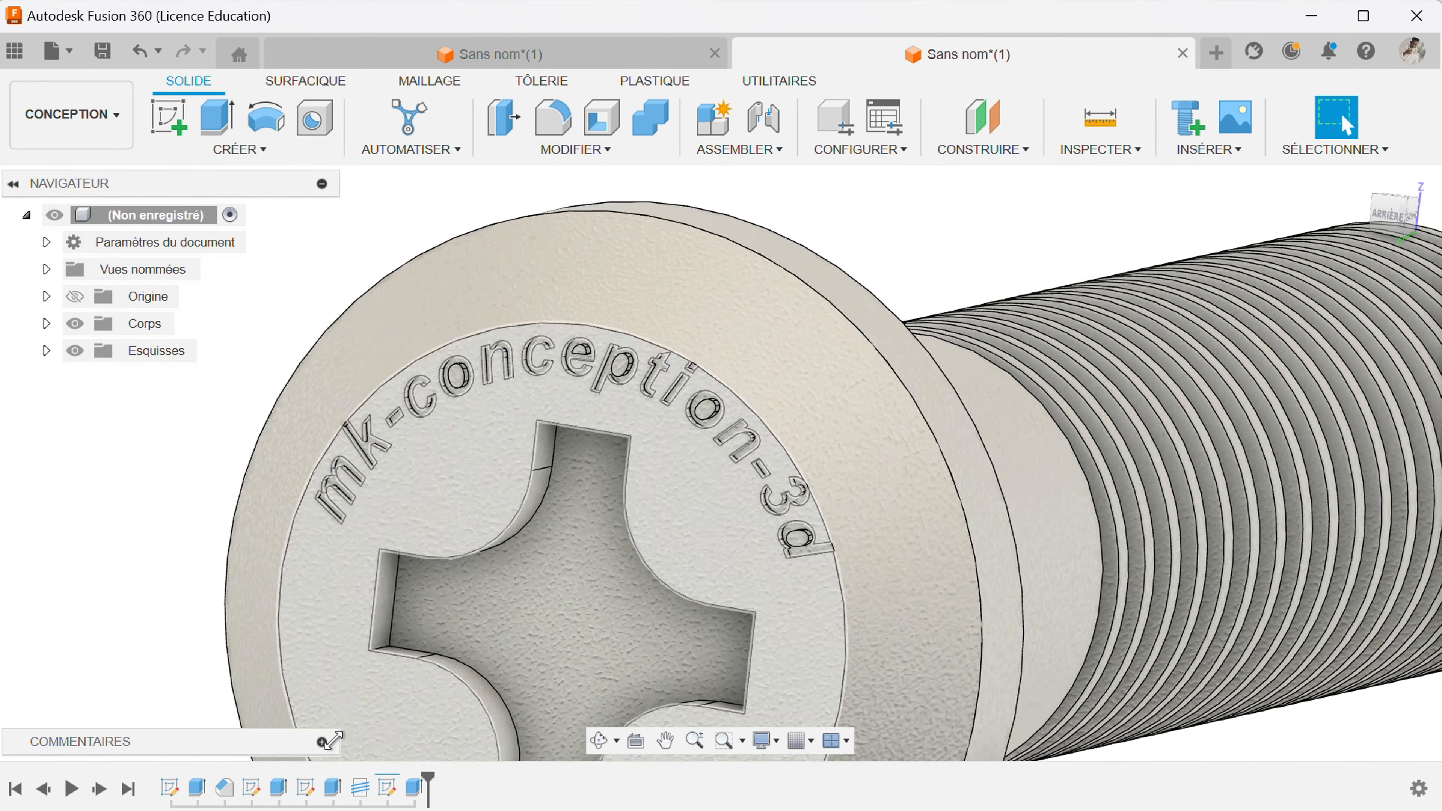
pyautogui.click(603, 741)
pyautogui.moveTo(628, 570)
pyautogui.mouseDown()
pyautogui.moveTo(569, 567)
pyautogui.moveTo(622, 561)
pyautogui.mouseUp()
pyautogui.scroll(-2, 622, 560)
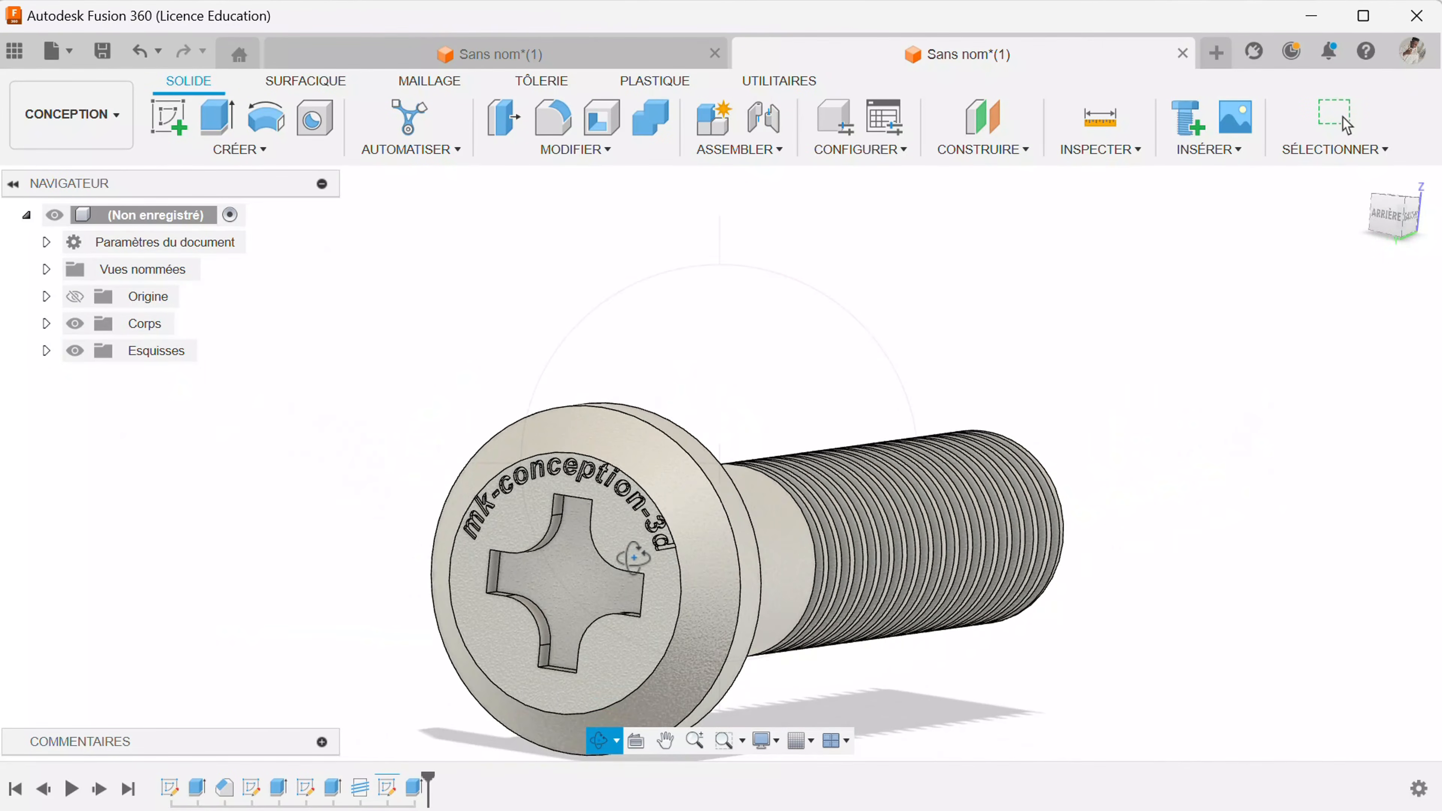
pyautogui.moveTo(594, 530); pyautogui.dragTo(665, 466)
pyautogui.press('Escape')
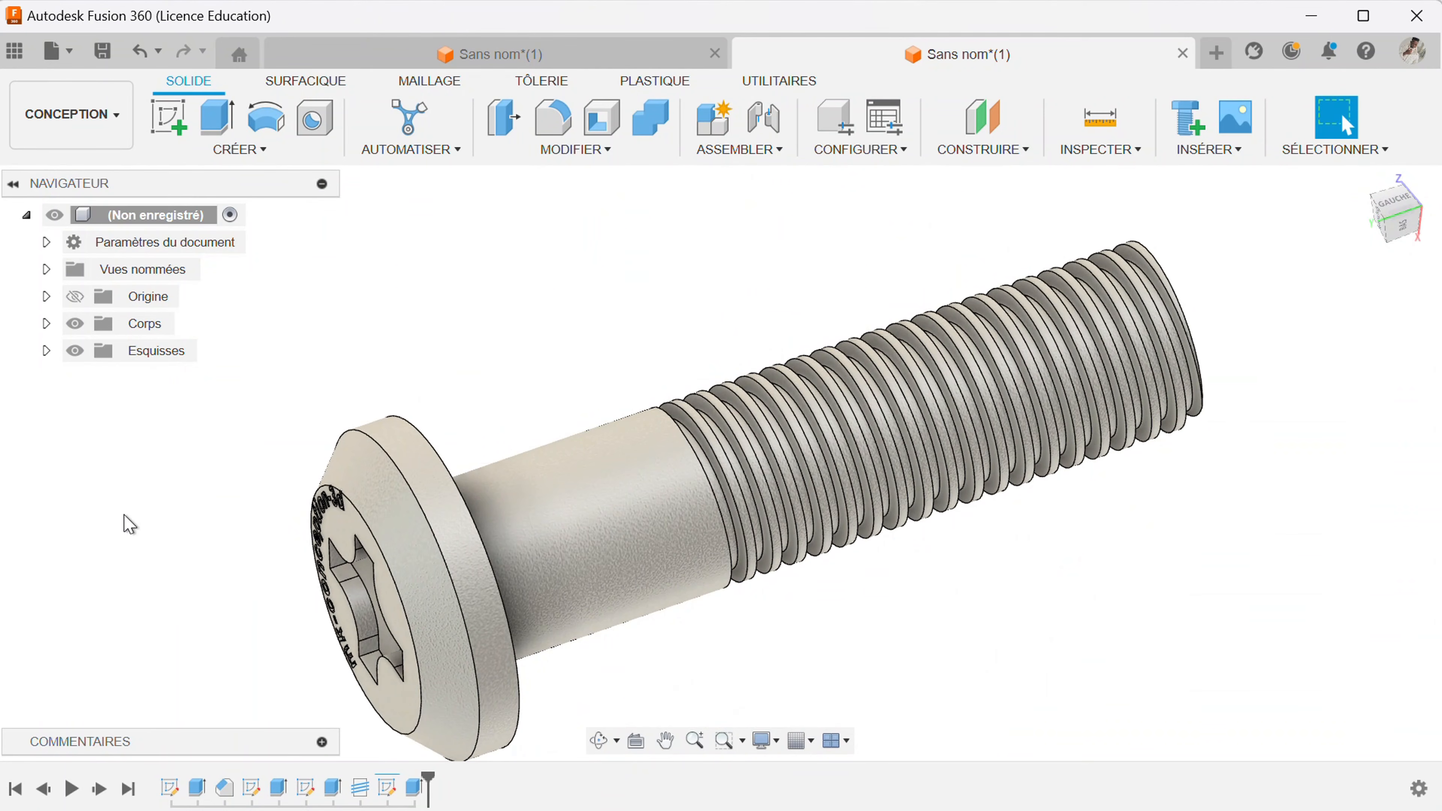